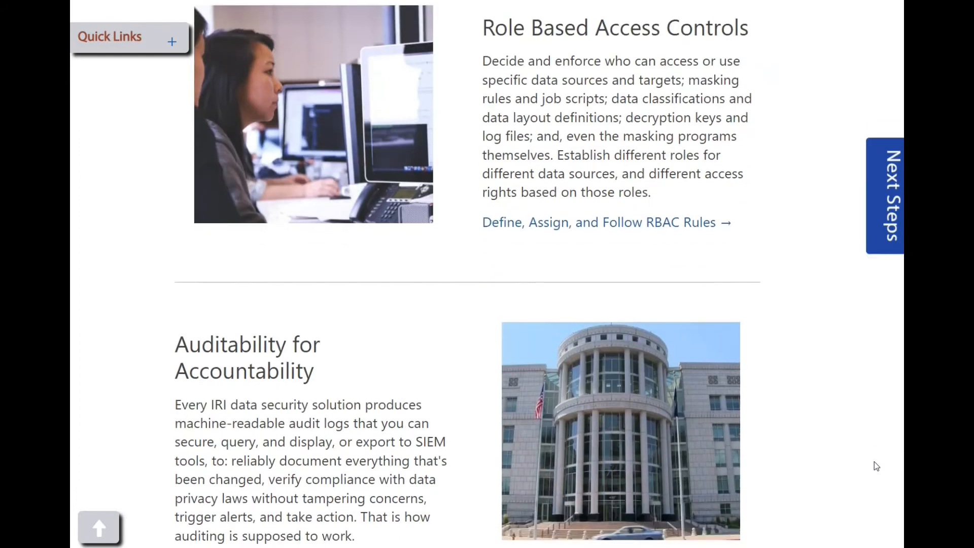
Step: Review the Auditability for Accountability section and the Database Subsetting page's Challenges and Solutions sections
{"action": "scroll", "coordinate": [876, 465], "scroll_direction": "down", "scroll_amount": 12}
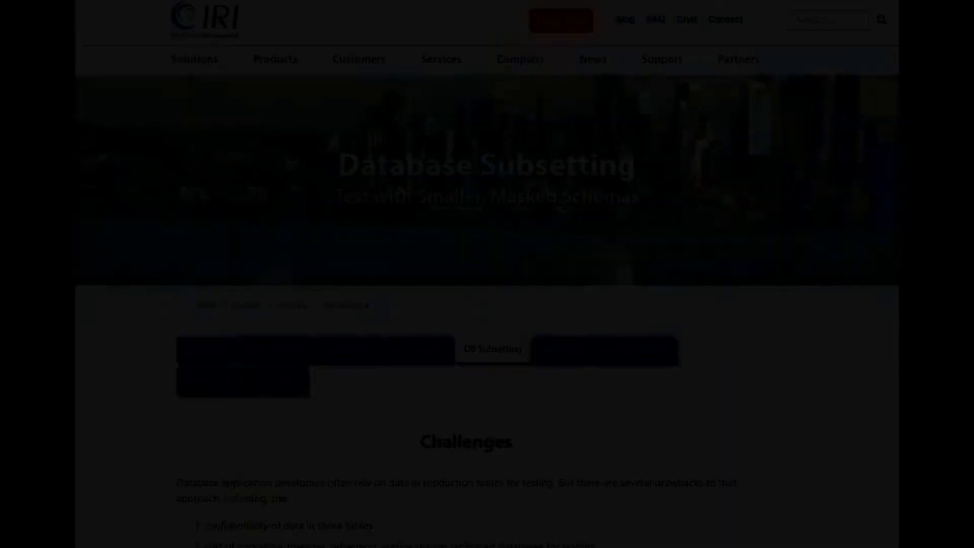
{"action": "scroll", "coordinate": [819, 414], "scroll_direction": "down", "scroll_amount": 2}
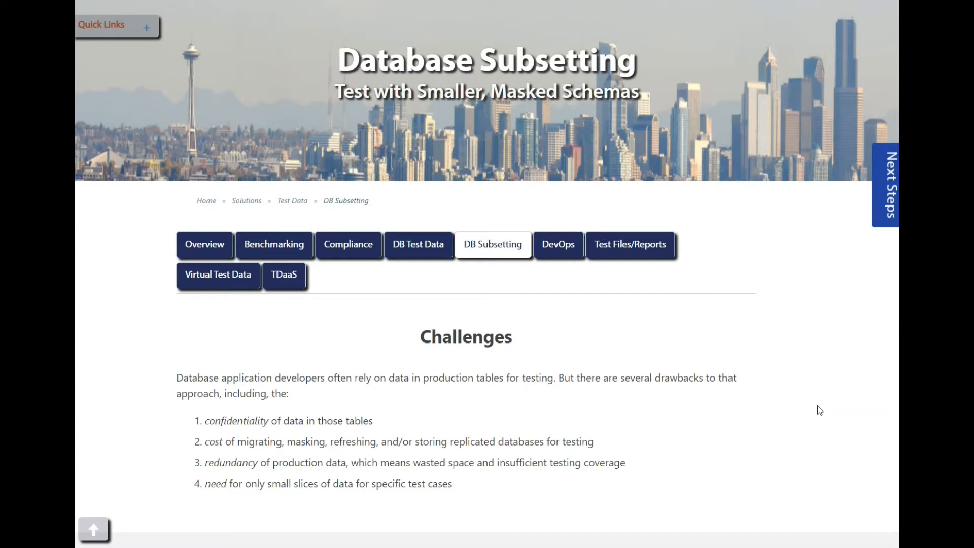
{"action": "scroll", "coordinate": [819, 410], "scroll_direction": "down", "scroll_amount": 9}
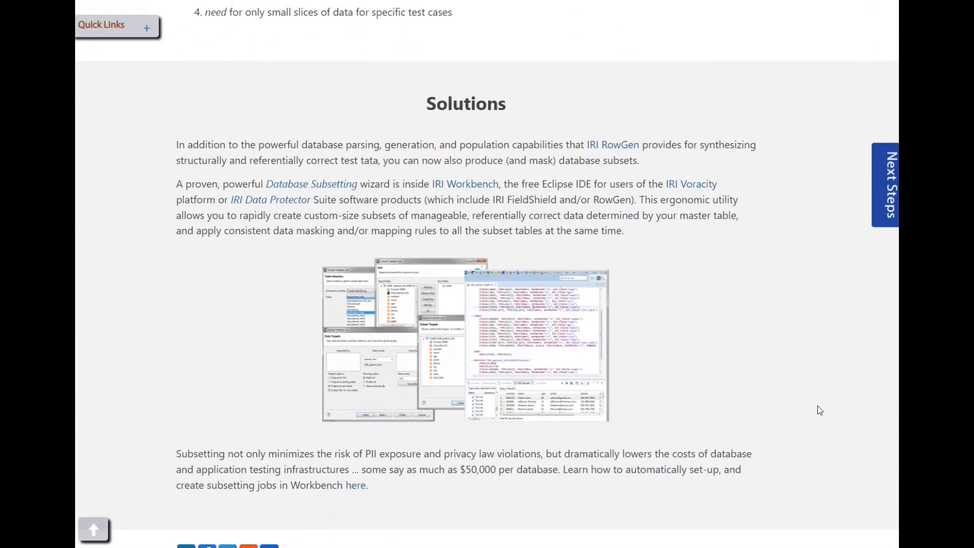
{"action": "scroll", "coordinate": [820, 410], "scroll_direction": "down", "scroll_amount": 1}
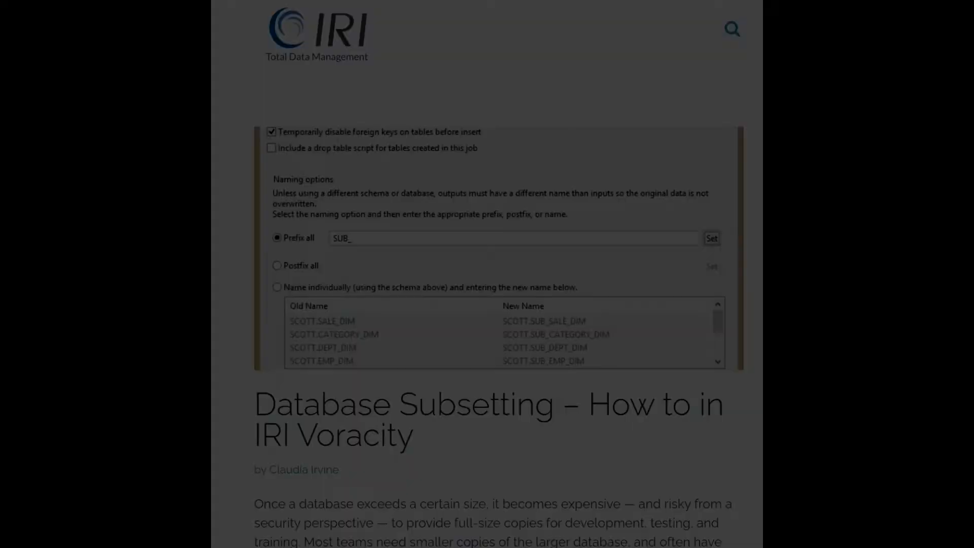
Step: Read the IRI Voracity database subsetting how-to article, including its Subset Options section
{"action": "scroll", "coordinate": [487, 309], "scroll_direction": "down", "scroll_amount": 20}
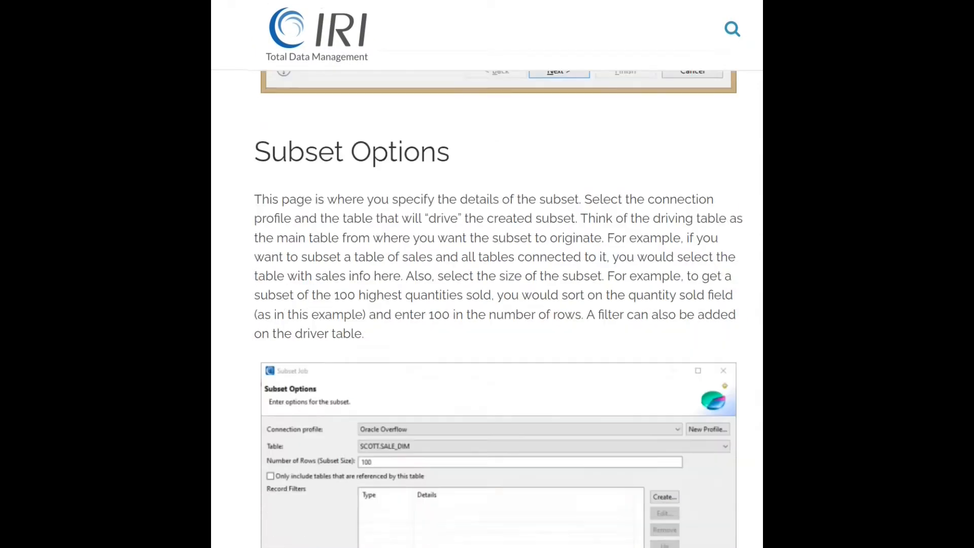
{"action": "scroll", "coordinate": [487, 308], "scroll_direction": "down", "scroll_amount": 14}
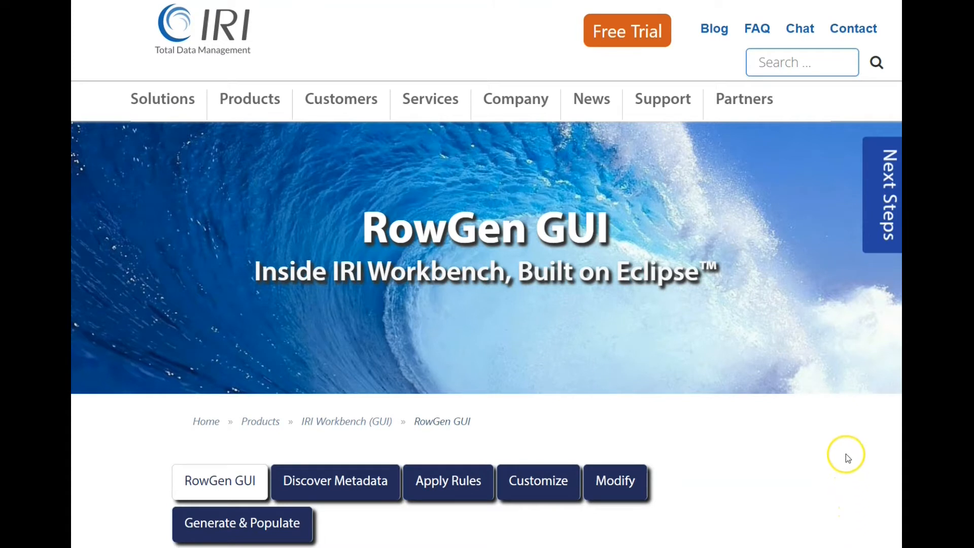
Step: Read the RowGen GUI page, including its job script description, workflow illustration and database test data wizard section
{"action": "scroll", "coordinate": [845, 453], "scroll_direction": "down", "scroll_amount": 9}
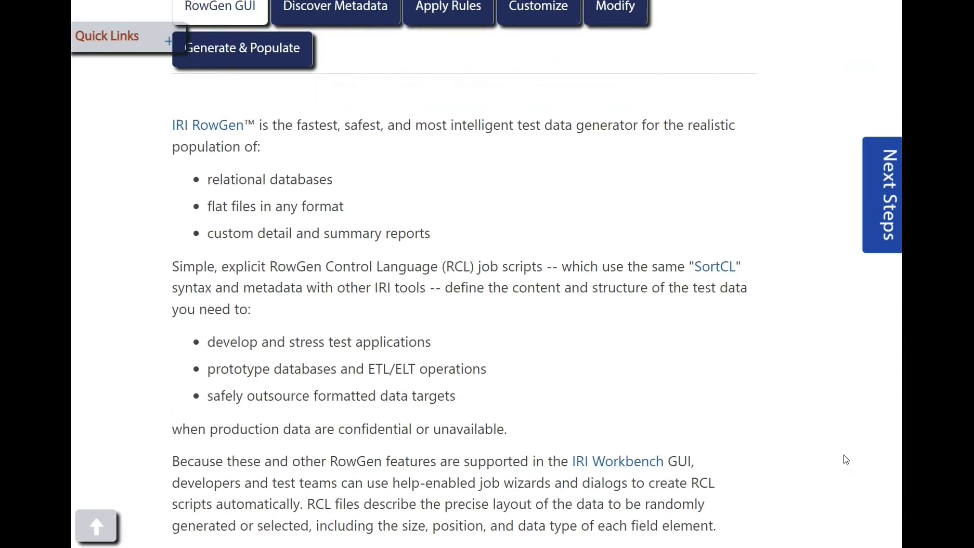
{"action": "scroll", "coordinate": [844, 458], "scroll_direction": "down", "scroll_amount": 10}
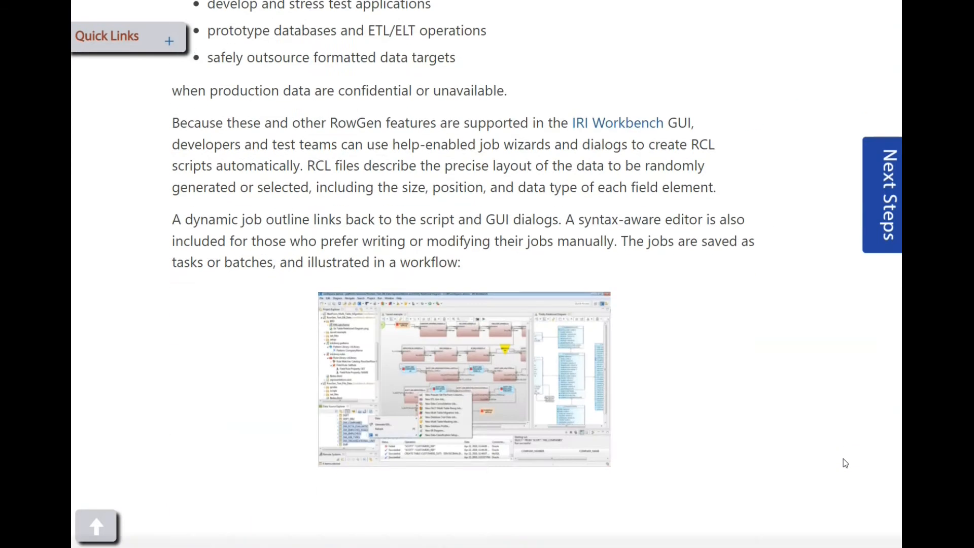
{"action": "scroll", "coordinate": [844, 462], "scroll_direction": "down", "scroll_amount": 1}
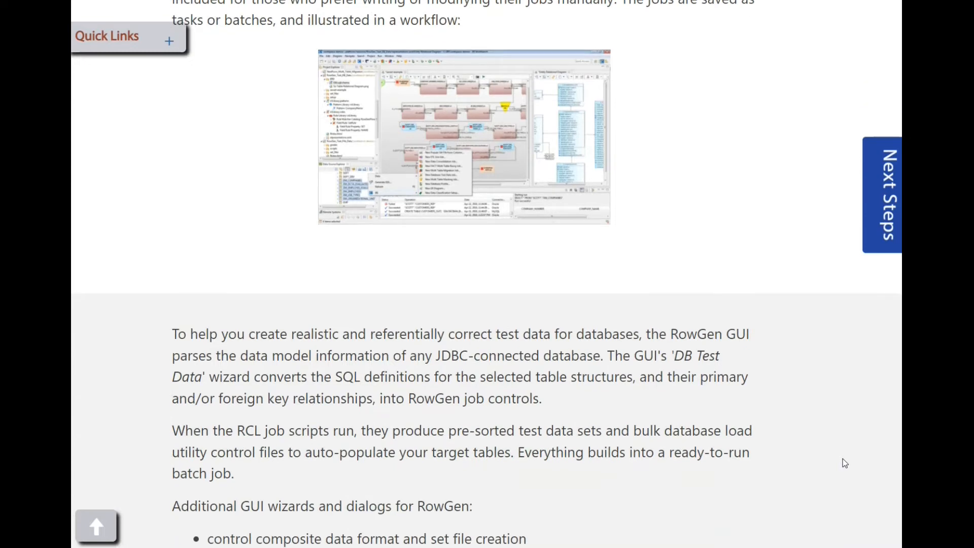
{"action": "scroll", "coordinate": [842, 461], "scroll_direction": "down", "scroll_amount": 10}
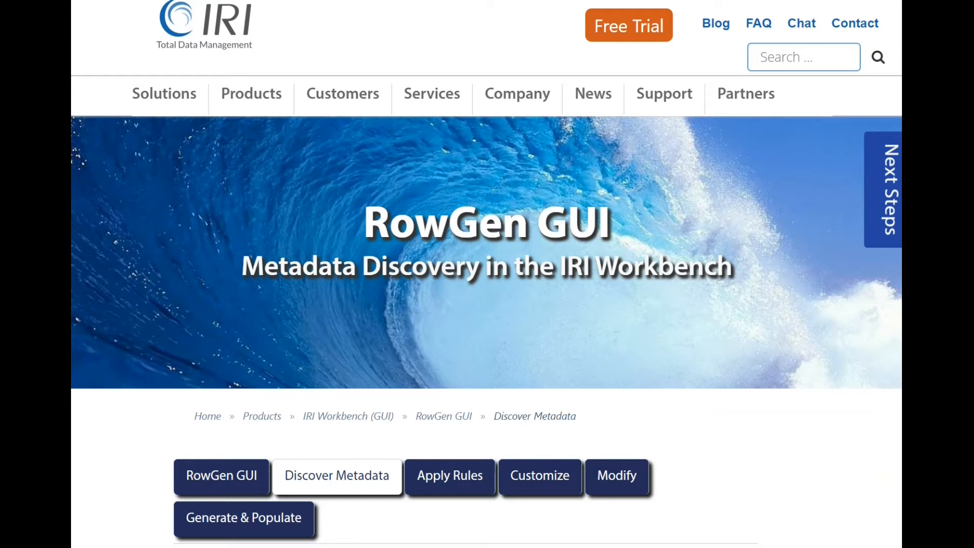
Step: Examine the RowGen GUI's Discover Metadata page, including the dialogs and the DB Test Data Wizard description
{"action": "scroll", "coordinate": [486, 274], "scroll_direction": "down", "scroll_amount": 6}
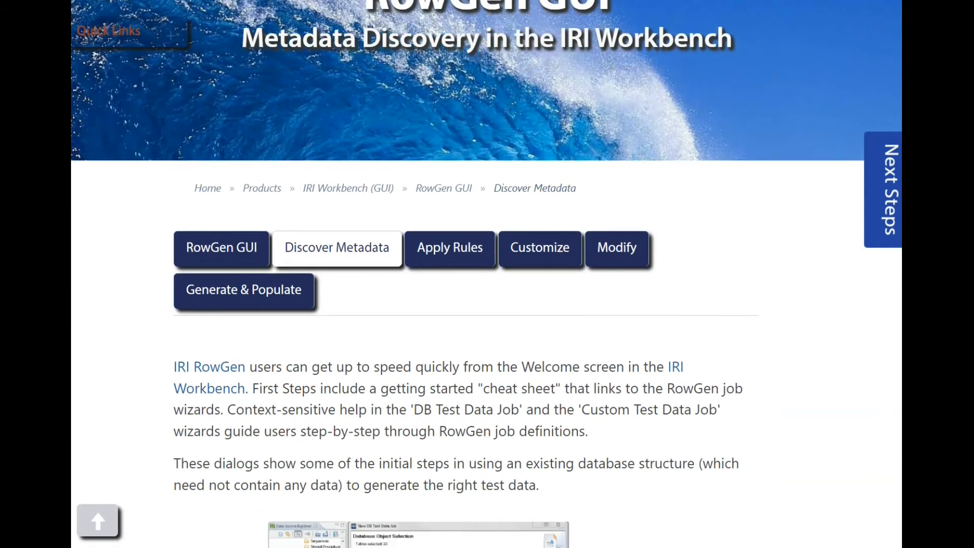
{"action": "scroll", "coordinate": [486, 274], "scroll_direction": "down", "scroll_amount": 2}
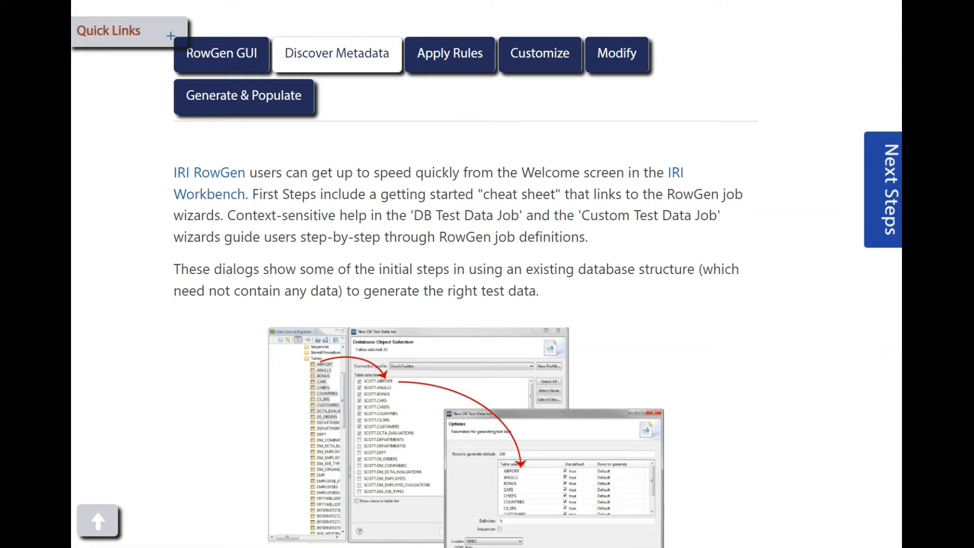
{"action": "scroll", "coordinate": [486, 274], "scroll_direction": "down", "scroll_amount": 5}
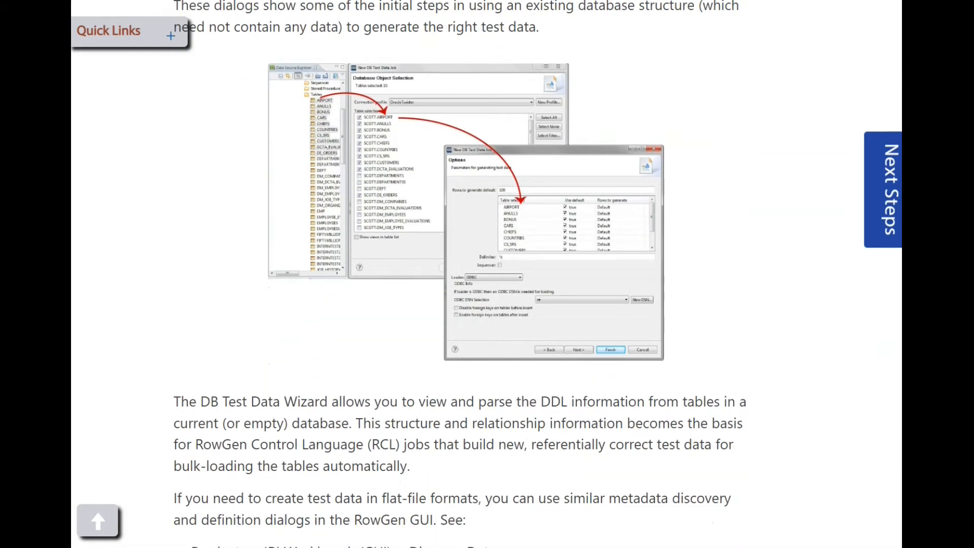
{"action": "scroll", "coordinate": [486, 274], "scroll_direction": "down", "scroll_amount": 1}
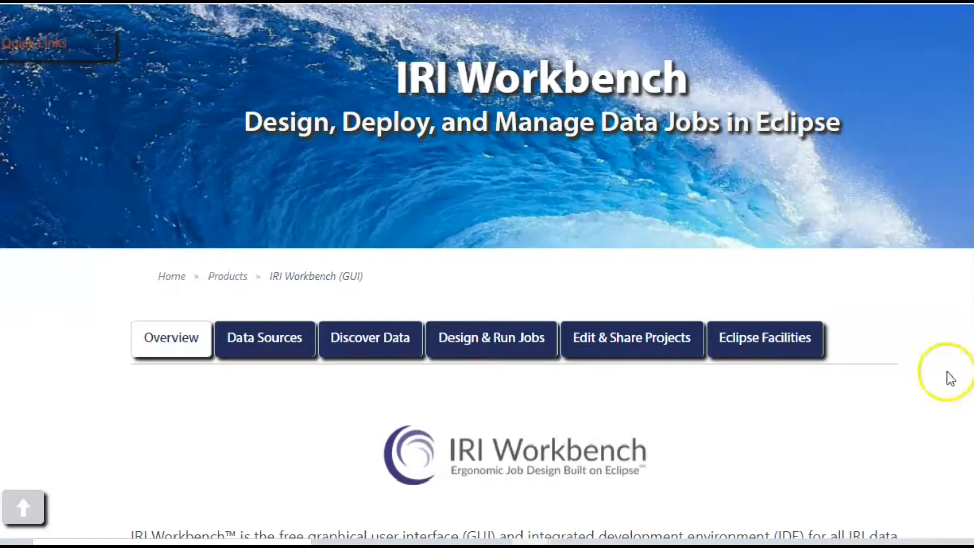
Step: Review the interactive design features and the workflow illustration on the IRI Workbench overview page
{"action": "scroll", "coordinate": [933, 381], "scroll_direction": "down", "scroll_amount": 8}
{"action": "scroll", "coordinate": [924, 394], "scroll_direction": "down", "scroll_amount": 5}
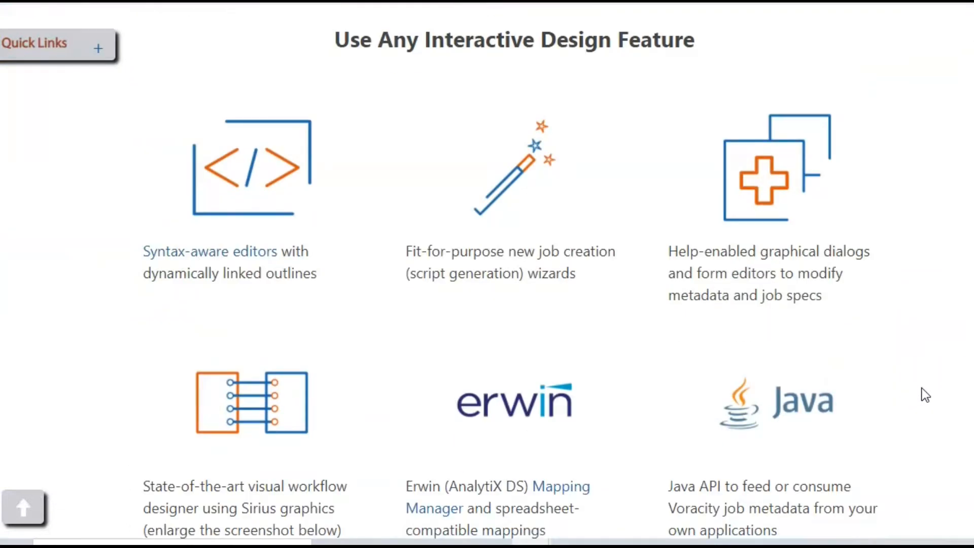
{"action": "scroll", "coordinate": [922, 388], "scroll_direction": "down", "scroll_amount": 10}
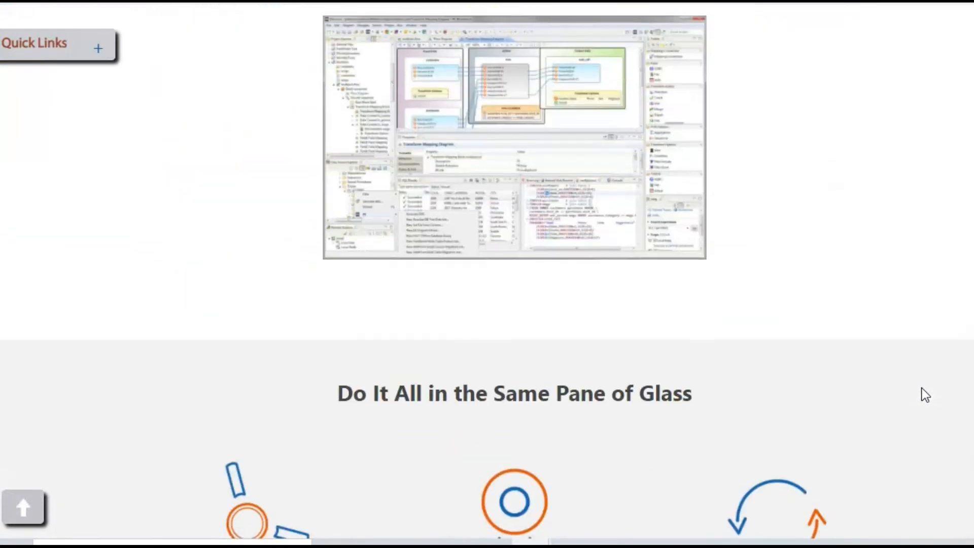
Step: Review the Do It All in the Same Pane of Glass and Learn More sections of the IRI Workbench overview
{"action": "scroll", "coordinate": [921, 390], "scroll_direction": "down", "scroll_amount": 6}
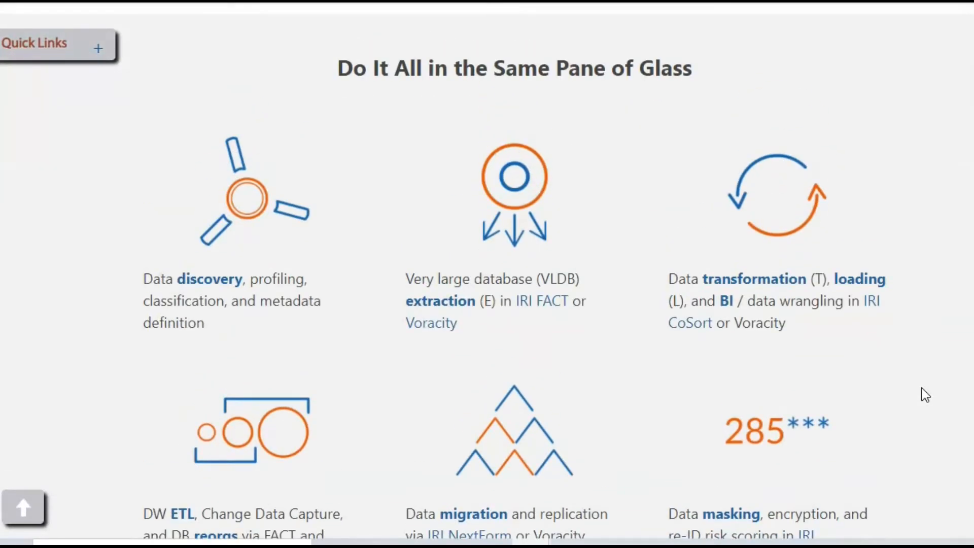
{"action": "scroll", "coordinate": [921, 388], "scroll_direction": "down", "scroll_amount": 10}
{"action": "scroll", "coordinate": [921, 395], "scroll_direction": "down", "scroll_amount": 2}
{"action": "scroll", "coordinate": [922, 396], "scroll_direction": "up", "scroll_amount": 2}
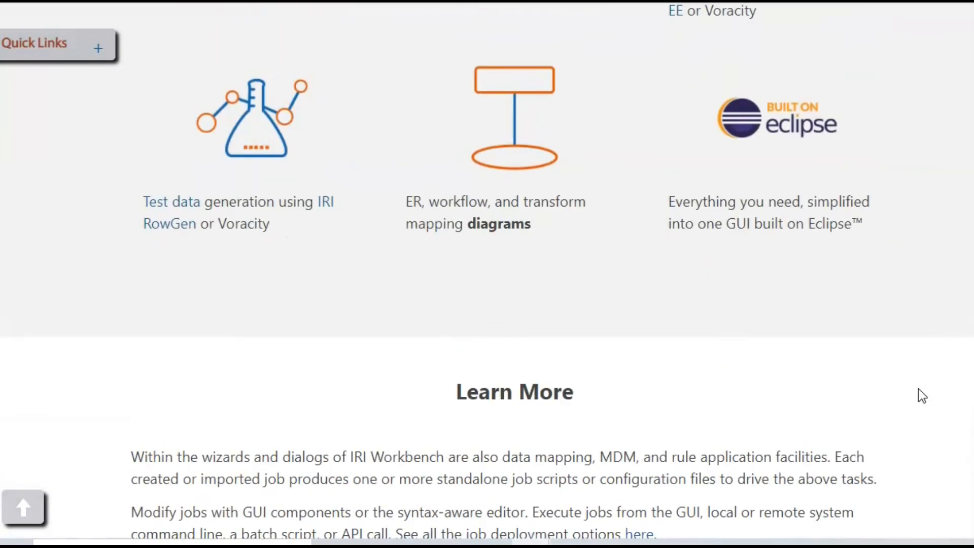
{"action": "scroll", "coordinate": [922, 395], "scroll_direction": "down", "scroll_amount": 7}
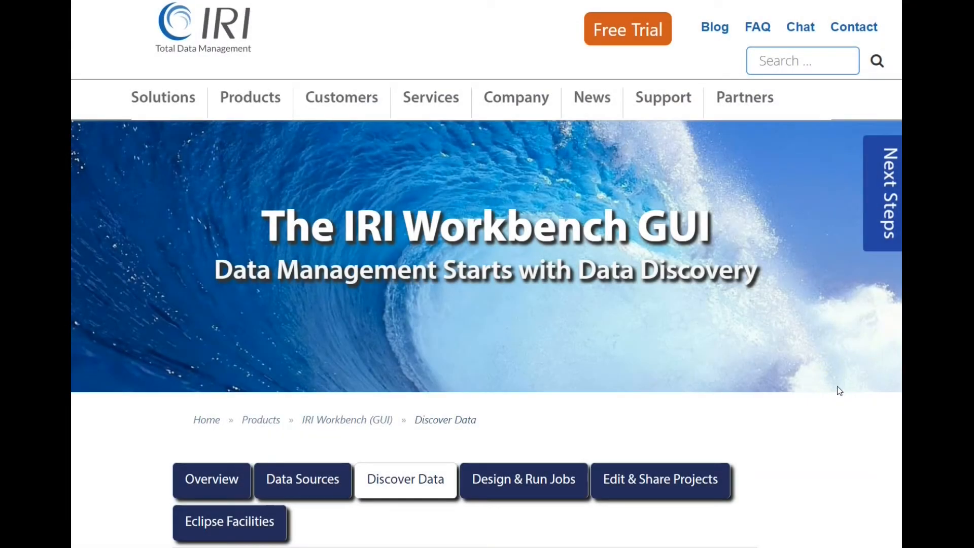
Step: Look through the discovery topics on the IRI Workbench Discover Data page, from Data Classification to the search options
{"action": "scroll", "coordinate": [839, 391], "scroll_direction": "down", "scroll_amount": 9}
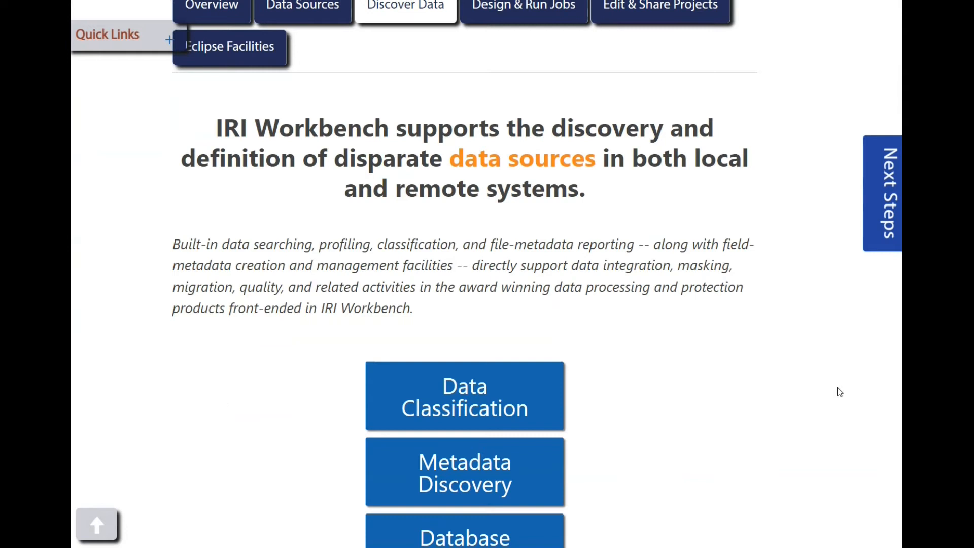
{"action": "scroll", "coordinate": [840, 391], "scroll_direction": "up", "scroll_amount": 1}
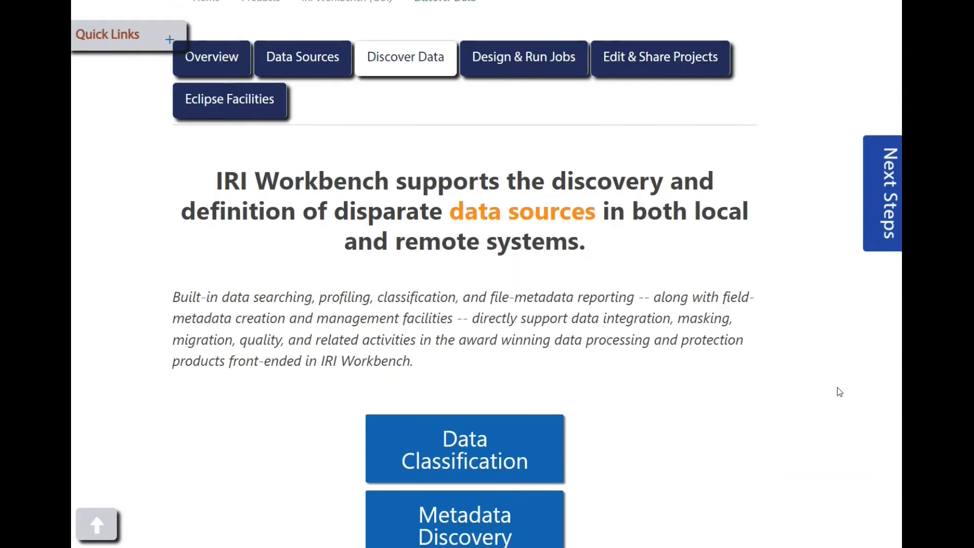
{"action": "scroll", "coordinate": [839, 392], "scroll_direction": "down", "scroll_amount": 8}
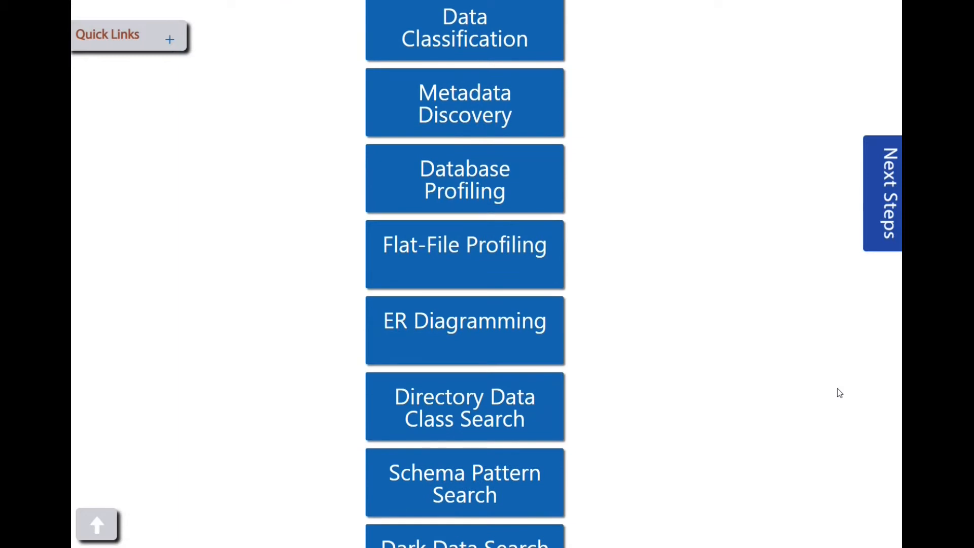
{"action": "scroll", "coordinate": [839, 392], "scroll_direction": "down", "scroll_amount": 6}
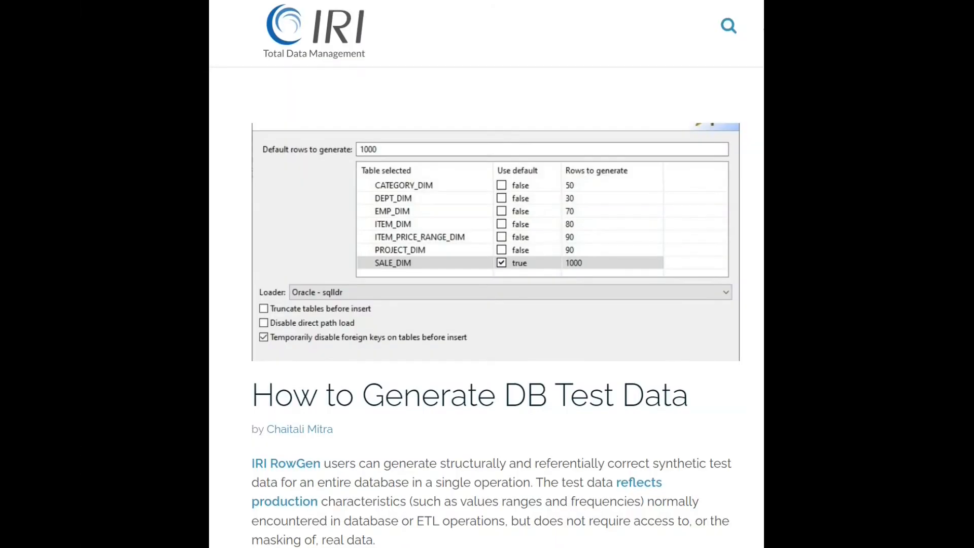
Step: Read the How to Generate DB Test Data article's introduction and its steps for creating target tables and an ER diagram
{"action": "scroll", "coordinate": [487, 304], "scroll_direction": "down", "scroll_amount": 12}
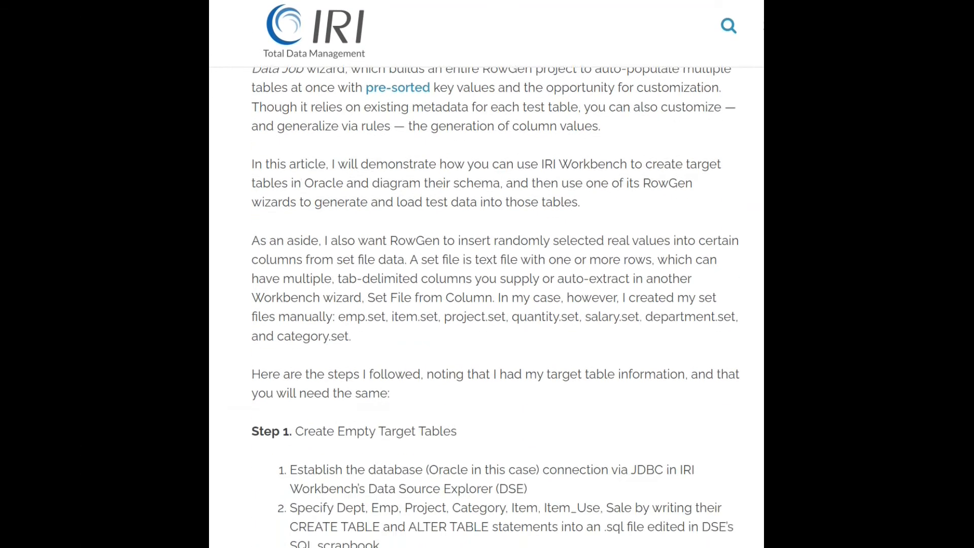
{"action": "scroll", "coordinate": [495, 308], "scroll_direction": "down", "scroll_amount": 2}
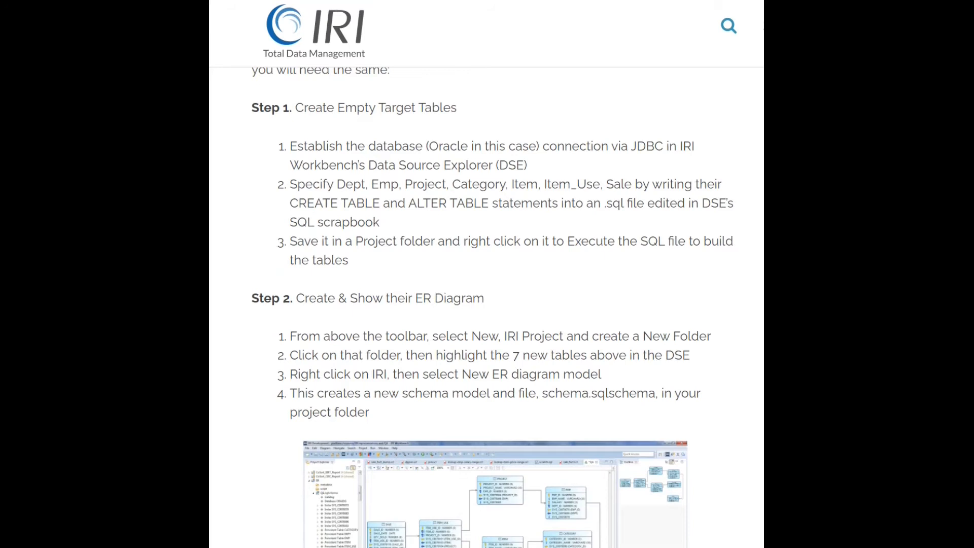
{"action": "scroll", "coordinate": [492, 304], "scroll_direction": "down", "scroll_amount": 7}
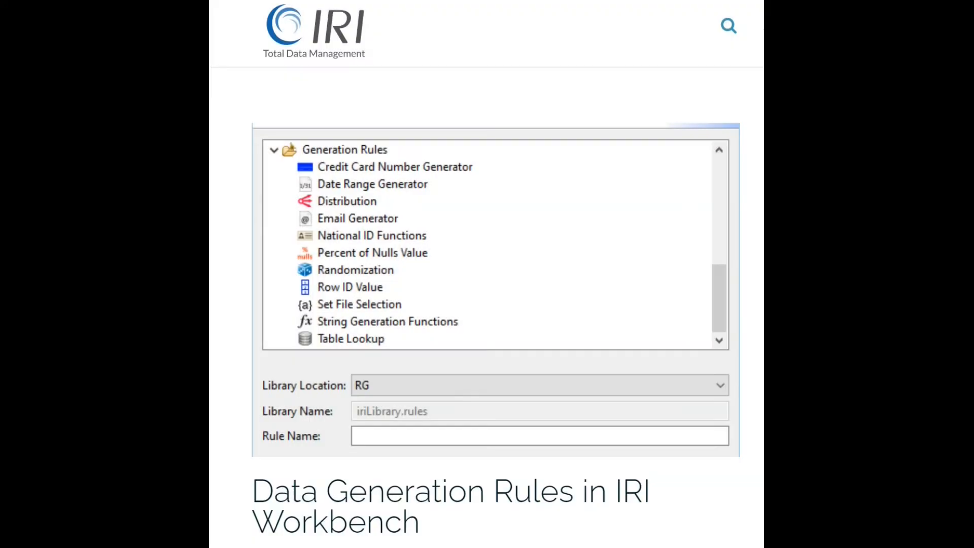
Step: Examine the rule list and Credit Card Number Generator section in the Data Generation Rules in IRI Workbench article
{"action": "scroll", "coordinate": [487, 304], "scroll_direction": "down", "scroll_amount": 8}
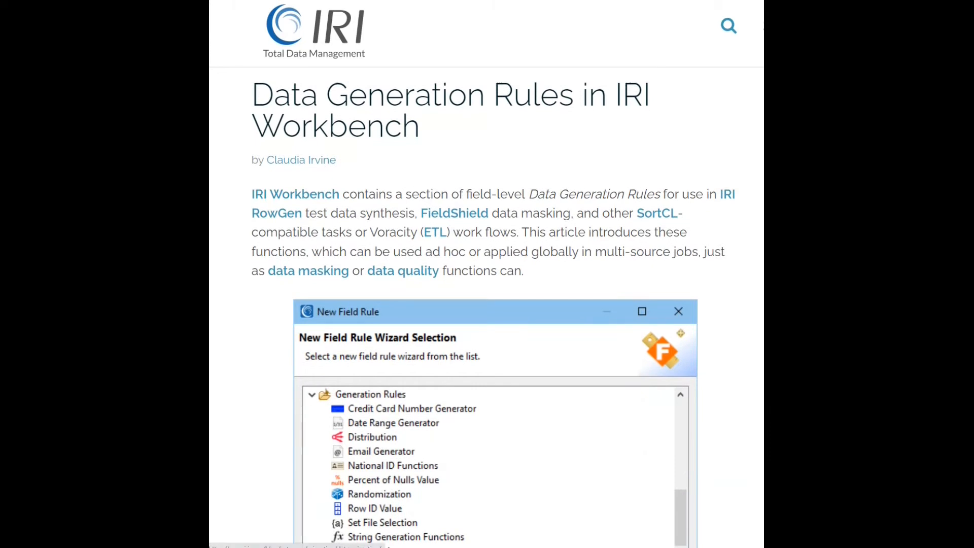
{"action": "scroll", "coordinate": [486, 305], "scroll_direction": "down", "scroll_amount": 12}
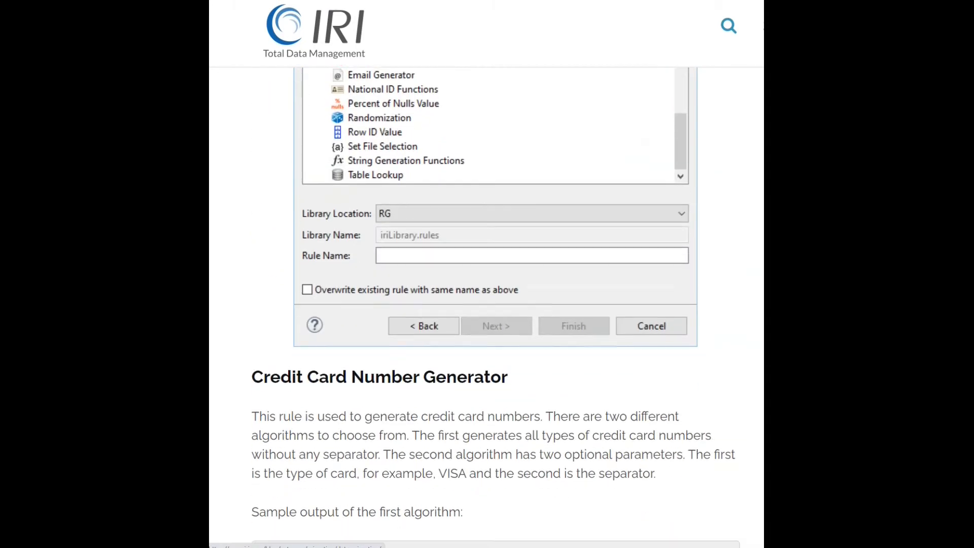
{"action": "scroll", "coordinate": [486, 305], "scroll_direction": "down", "scroll_amount": 1}
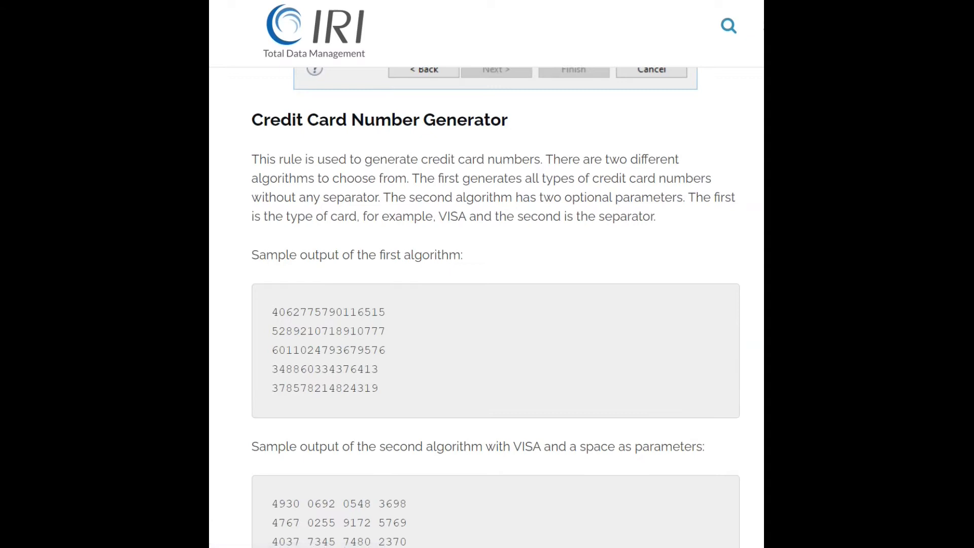
{"action": "scroll", "coordinate": [486, 304], "scroll_direction": "down", "scroll_amount": 10}
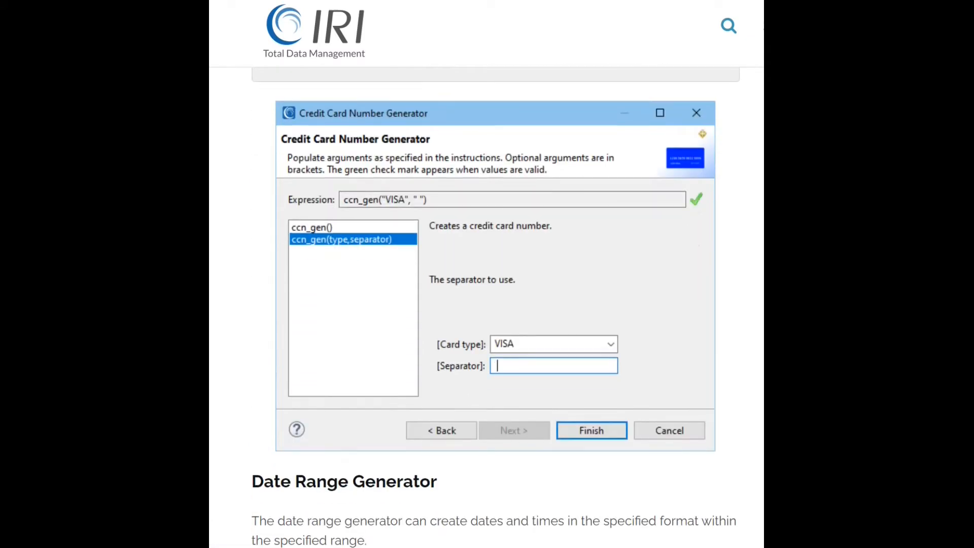
{"action": "scroll", "coordinate": [487, 304], "scroll_direction": "down", "scroll_amount": 1}
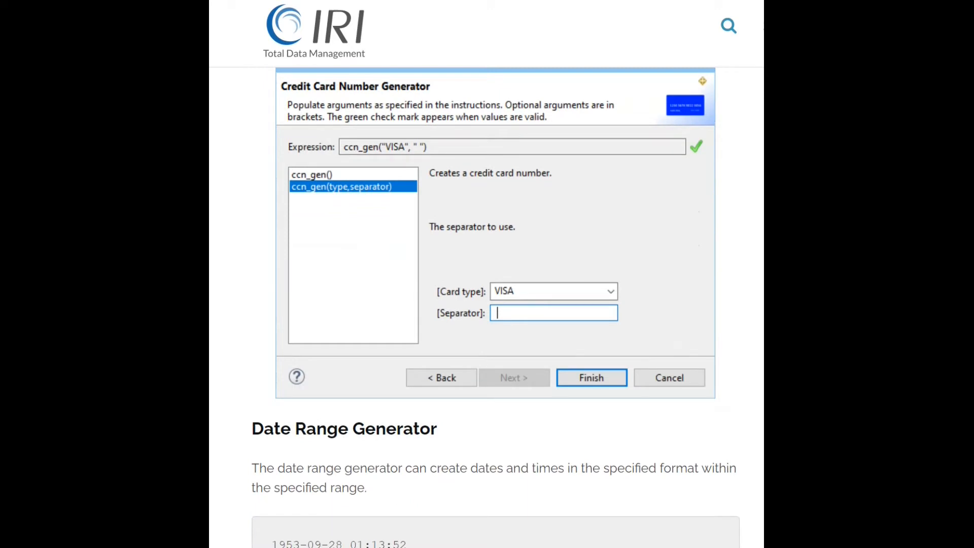
Step: Examine the Date Range Generator, Linear Distribution and Normal Distribution sections of the data generation rules article
{"action": "scroll", "coordinate": [486, 304], "scroll_direction": "down", "scroll_amount": 11}
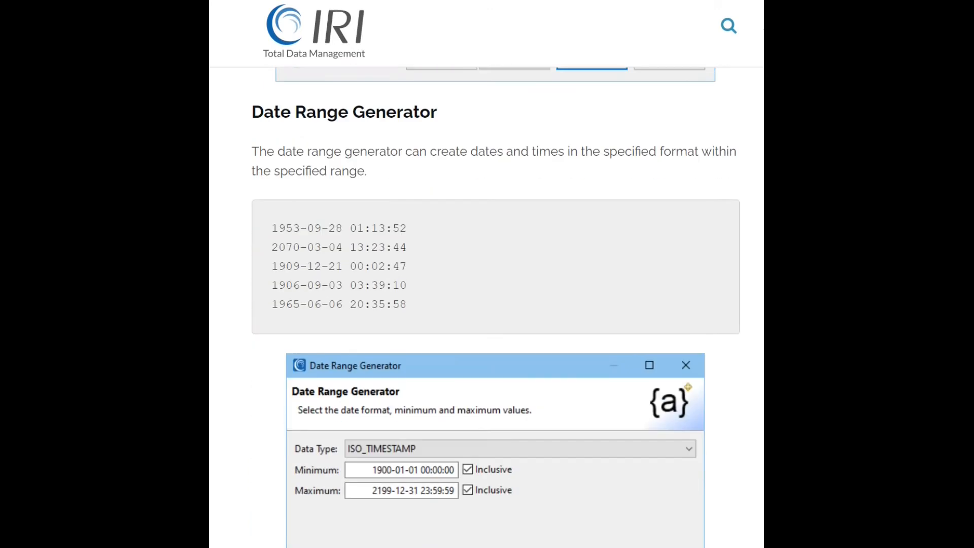
{"action": "scroll", "coordinate": [486, 305], "scroll_direction": "down", "scroll_amount": 7}
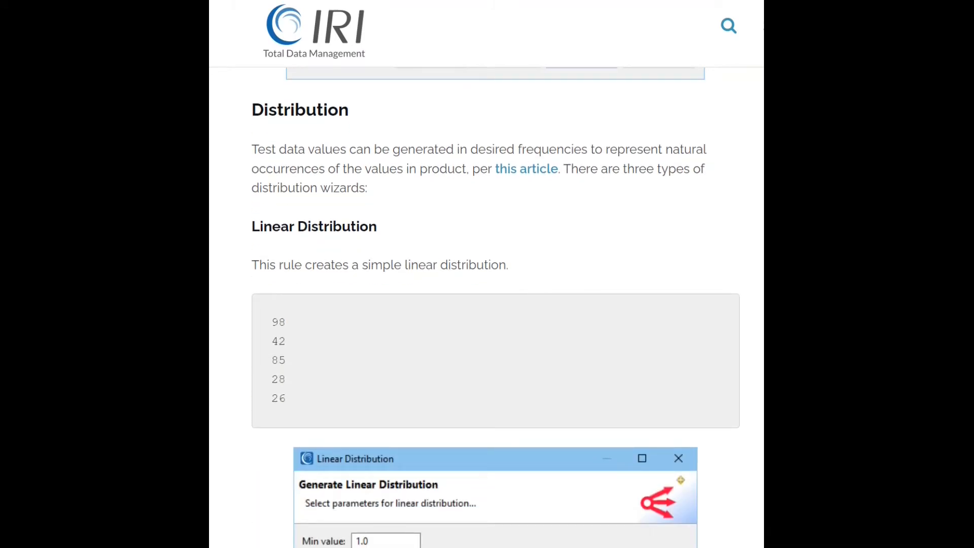
{"action": "scroll", "coordinate": [486, 304], "scroll_direction": "down", "scroll_amount": 10}
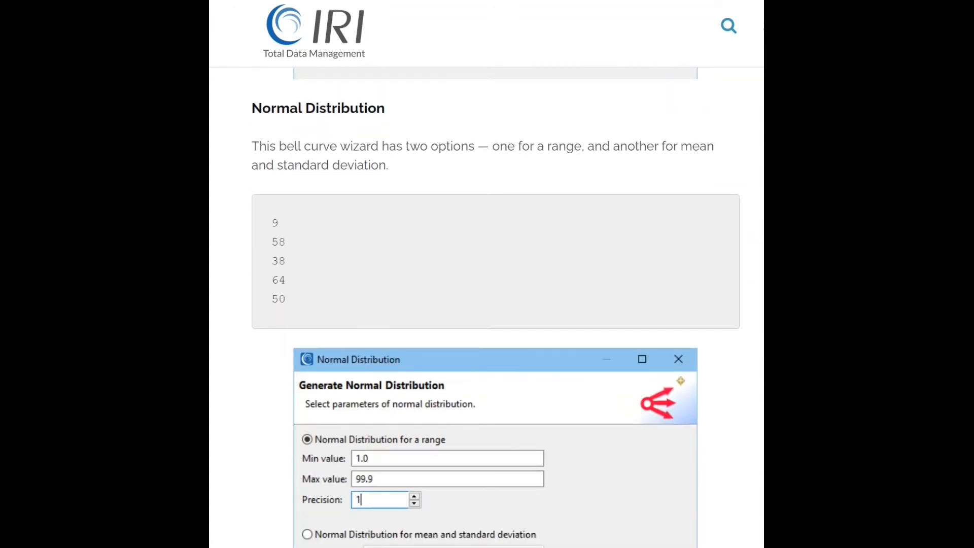
{"action": "scroll", "coordinate": [486, 304], "scroll_direction": "down", "scroll_amount": 11}
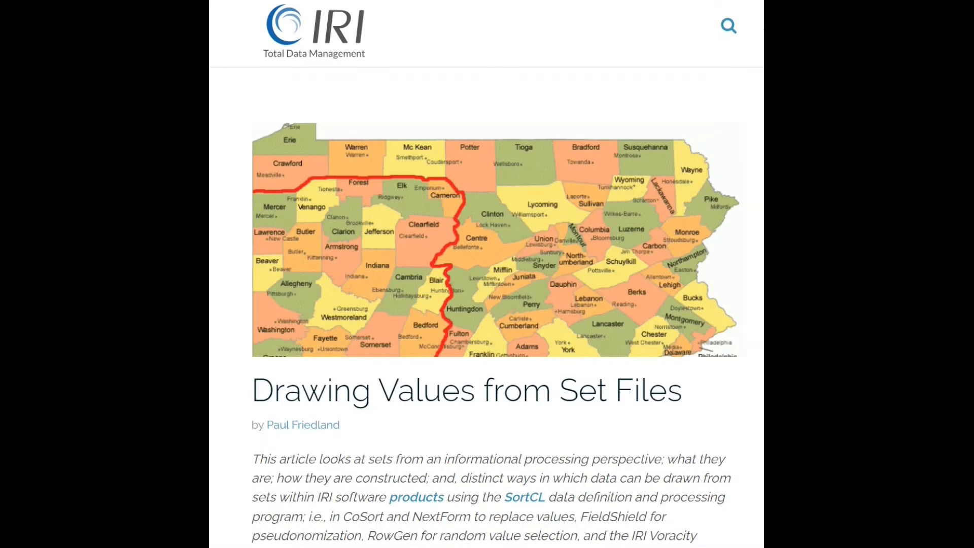
Step: Read the Drawing Values from Set Files article, from Defining Terms through Drawing by Position to the table of select options
{"action": "scroll", "coordinate": [487, 304], "scroll_direction": "down", "scroll_amount": 6}
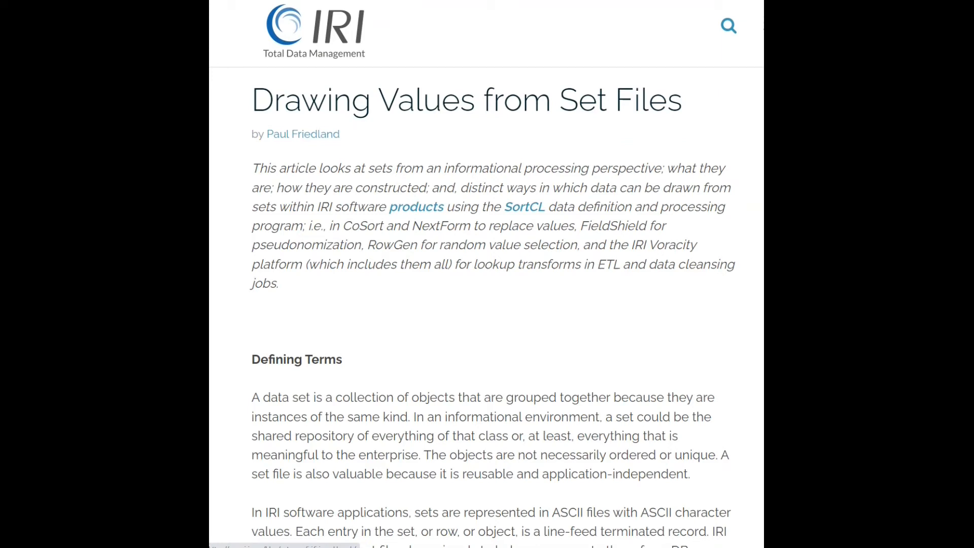
{"action": "scroll", "coordinate": [486, 304], "scroll_direction": "down", "scroll_amount": 12}
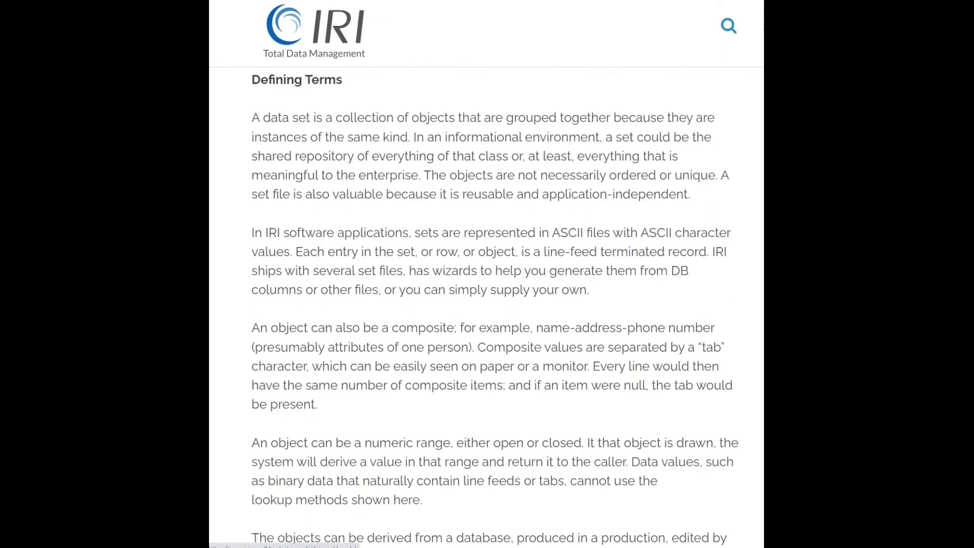
{"action": "scroll", "coordinate": [487, 304], "scroll_direction": "down", "scroll_amount": 1}
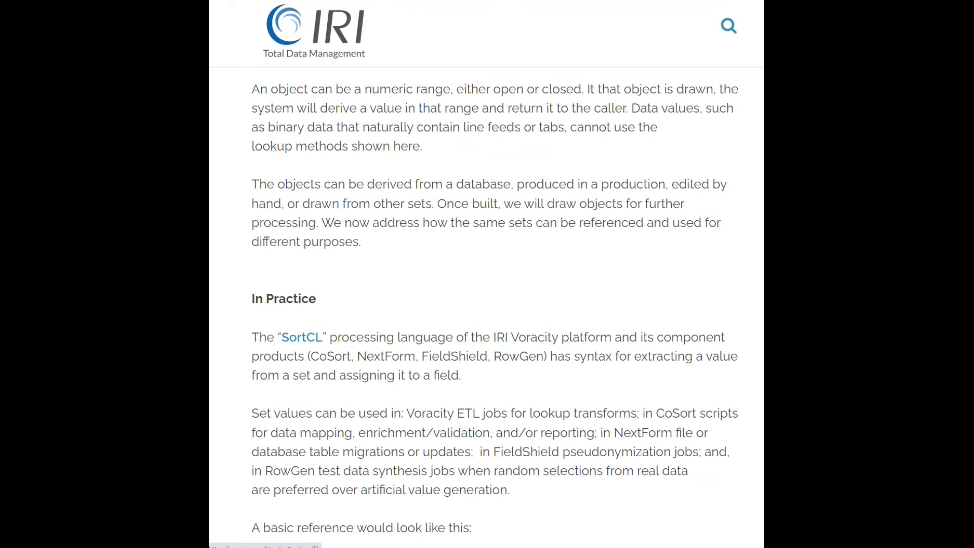
{"action": "scroll", "coordinate": [487, 305], "scroll_direction": "down", "scroll_amount": 9}
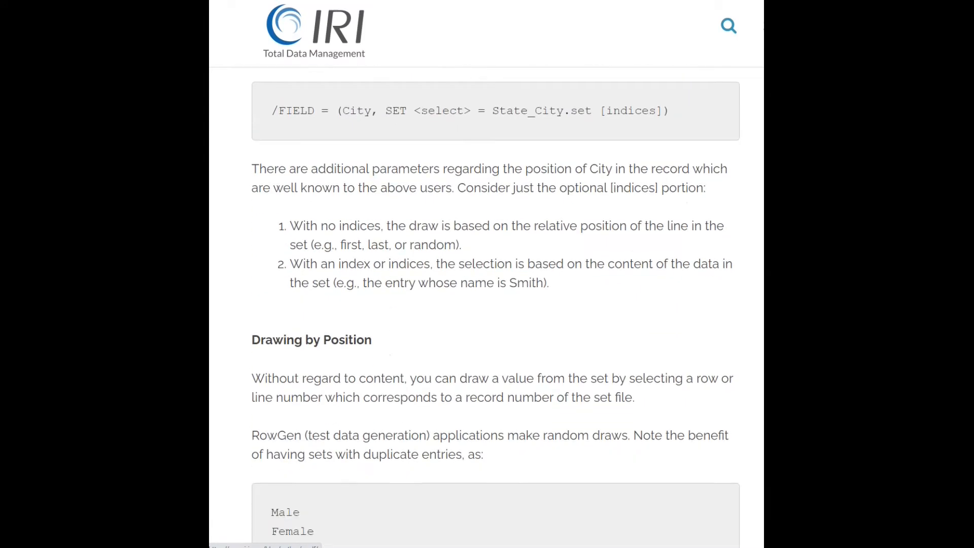
{"action": "scroll", "coordinate": [487, 304], "scroll_direction": "down", "scroll_amount": 2}
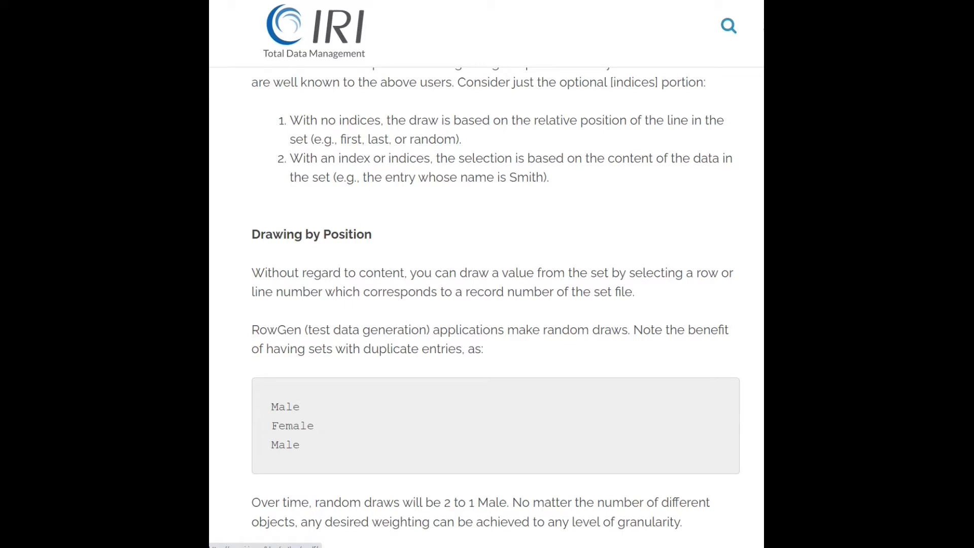
{"action": "scroll", "coordinate": [486, 304], "scroll_direction": "down", "scroll_amount": 10}
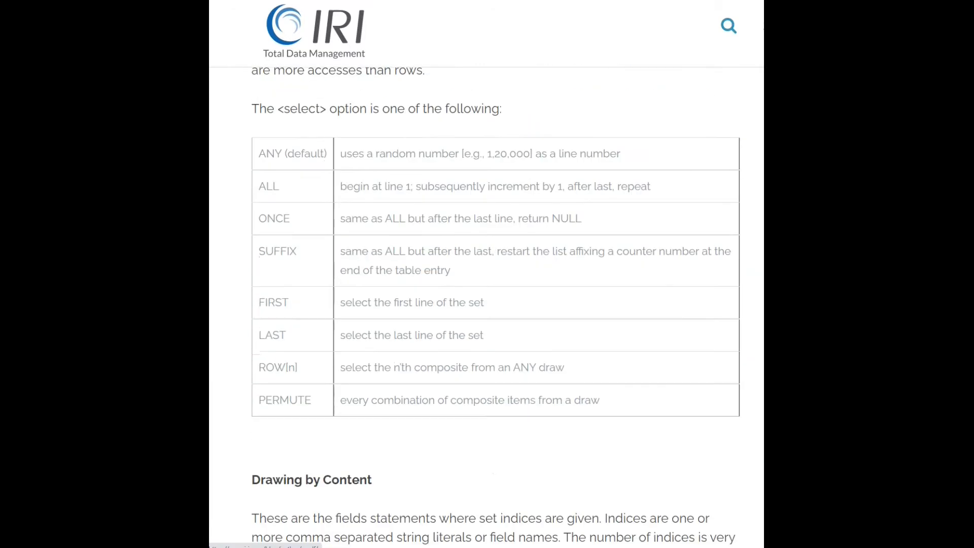
{"action": "scroll", "coordinate": [486, 304], "scroll_direction": "down", "scroll_amount": 7}
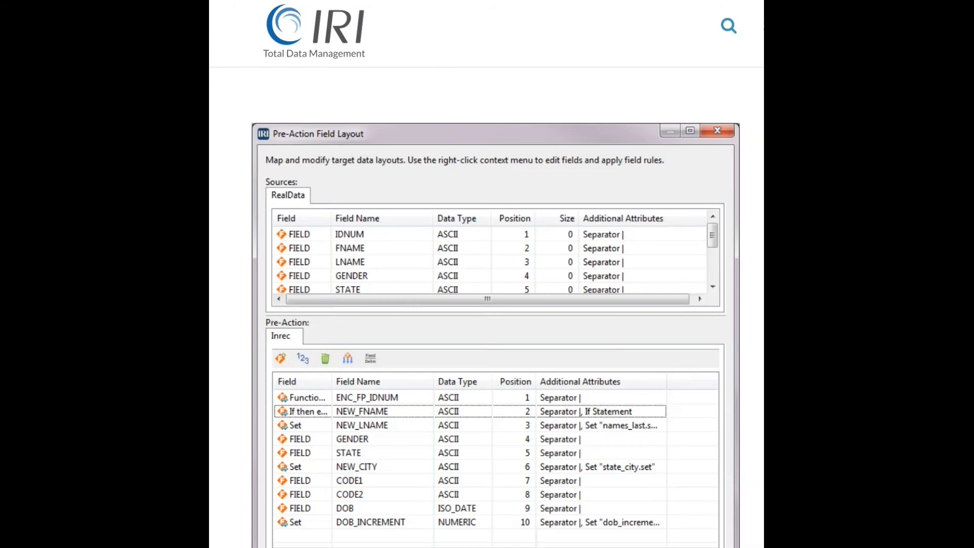
Step: Read the How to Build Realistic but Fake PII article's introduction, Define the Objectives chart and the start of Define the Methods
{"action": "scroll", "coordinate": [487, 305], "scroll_direction": "down", "scroll_amount": 9}
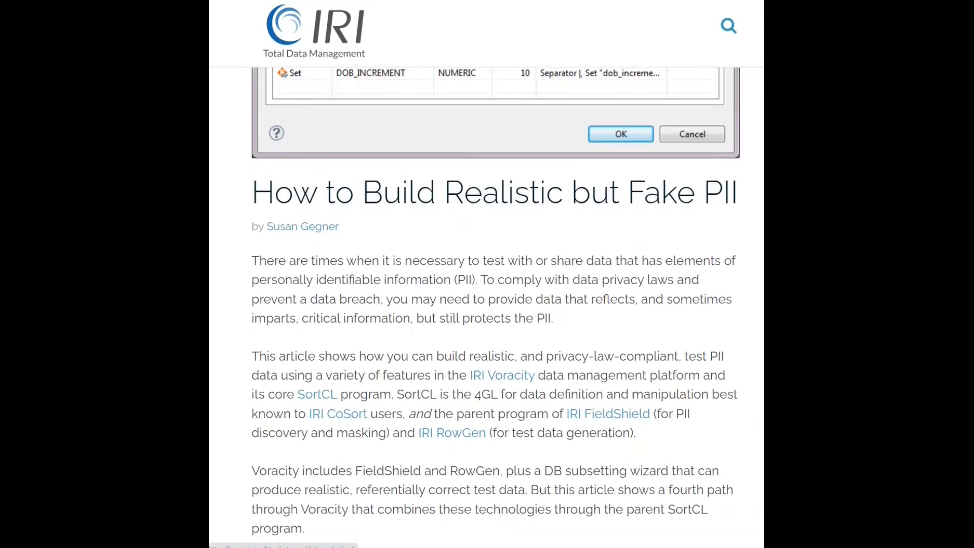
{"action": "scroll", "coordinate": [496, 302], "scroll_direction": "down", "scroll_amount": 1}
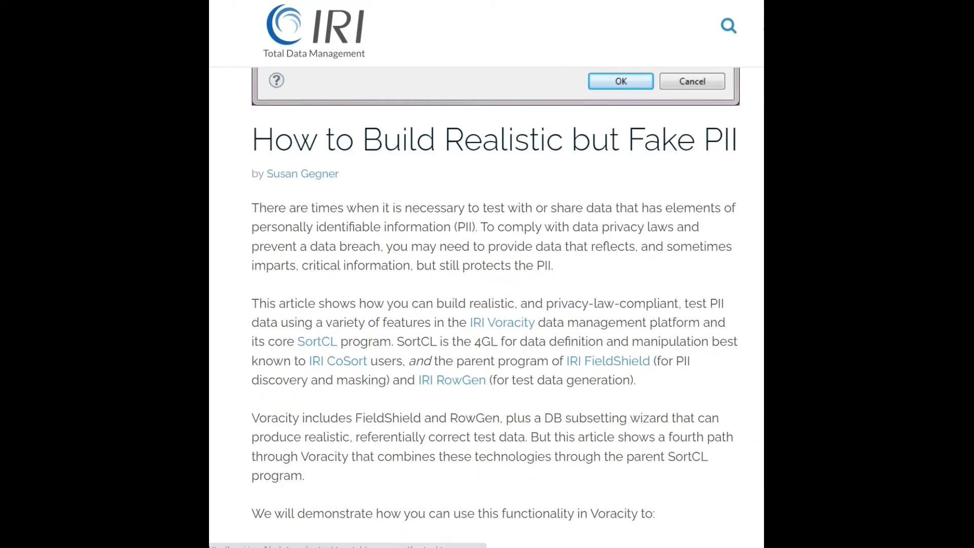
{"action": "scroll", "coordinate": [487, 305], "scroll_direction": "down", "scroll_amount": 11}
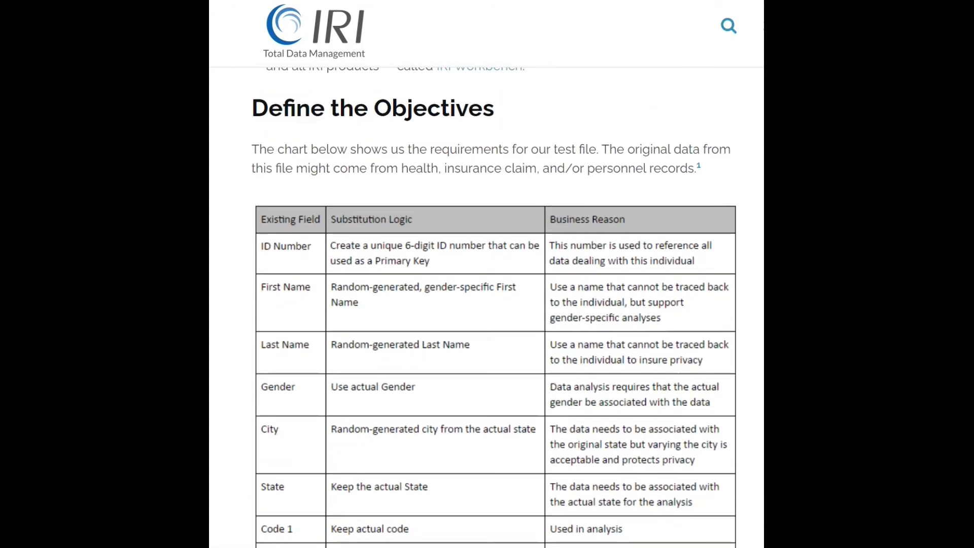
{"action": "scroll", "coordinate": [362, 465], "scroll_direction": "down", "scroll_amount": 15}
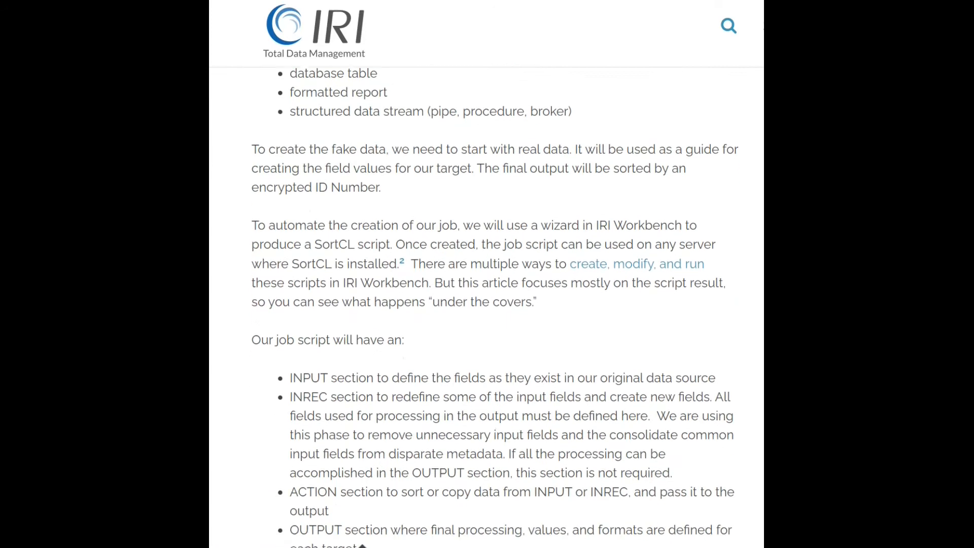
{"action": "scroll", "coordinate": [486, 304], "scroll_direction": "down", "scroll_amount": 3}
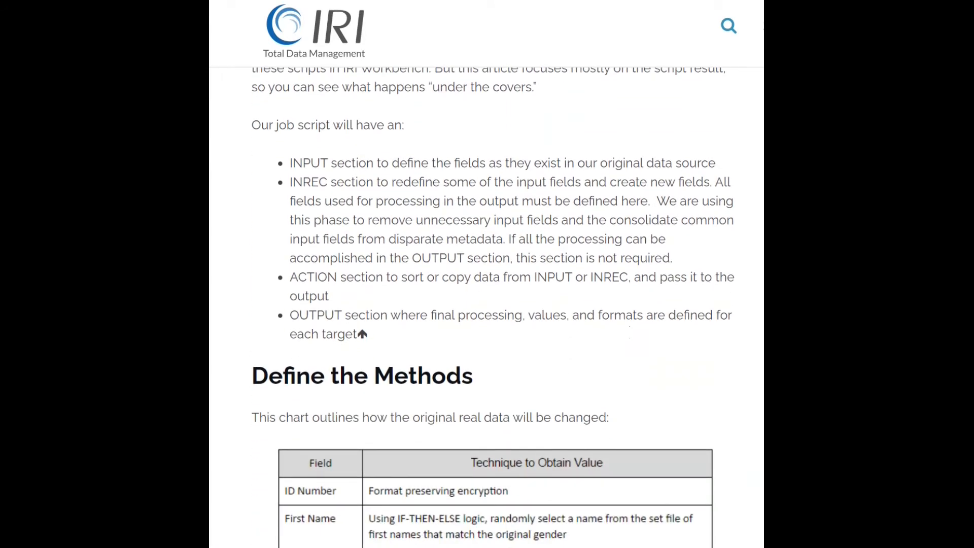
{"action": "scroll", "coordinate": [486, 305], "scroll_direction": "down", "scroll_amount": 5}
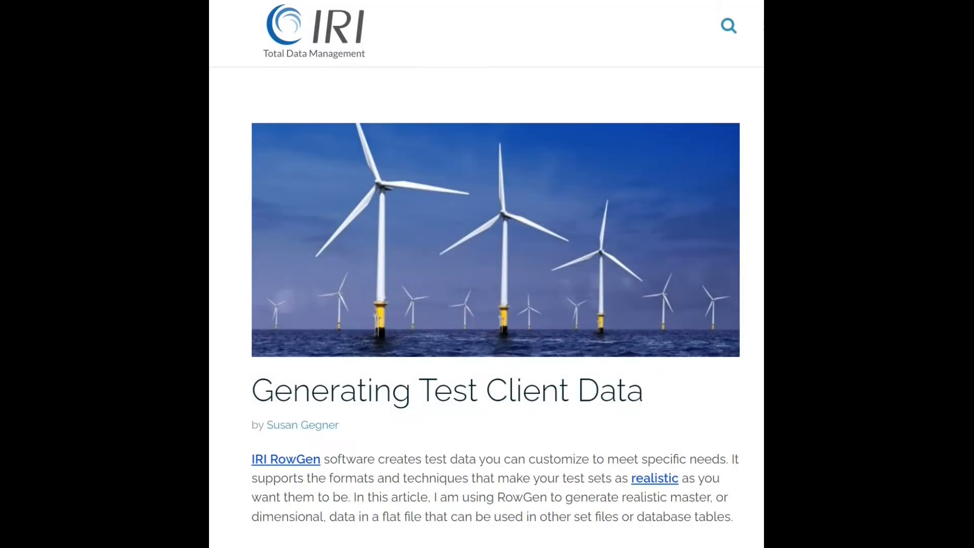
Step: Read the Generating Test Client Data article's introduction and its How RowGen Works section
{"action": "scroll", "coordinate": [486, 304], "scroll_direction": "down", "scroll_amount": 10}
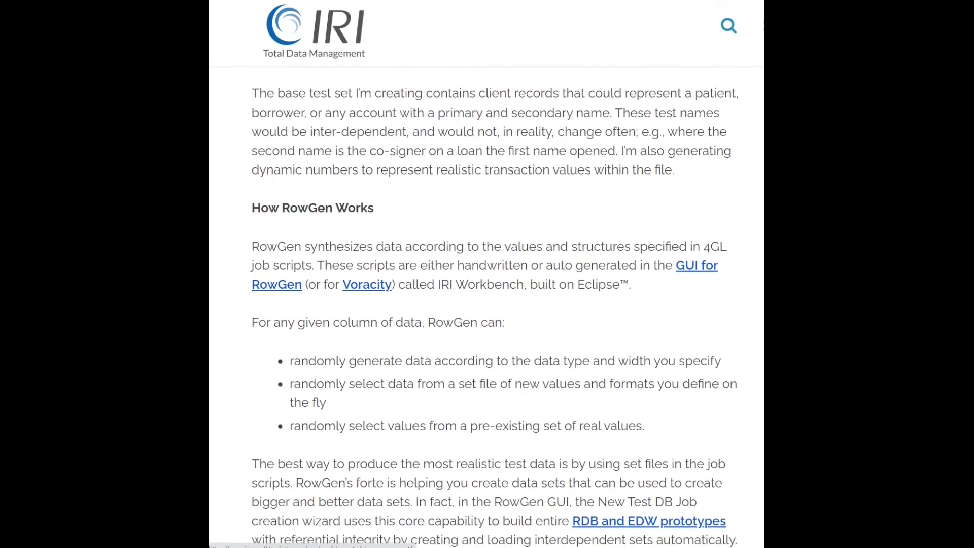
{"action": "scroll", "coordinate": [486, 304], "scroll_direction": "down", "scroll_amount": 2}
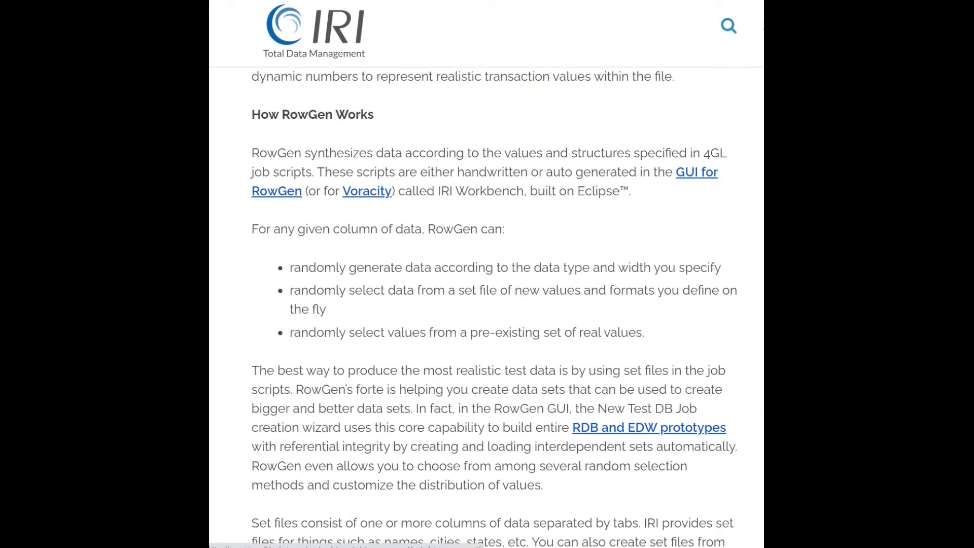
{"action": "scroll", "coordinate": [487, 304], "scroll_direction": "down", "scroll_amount": 11}
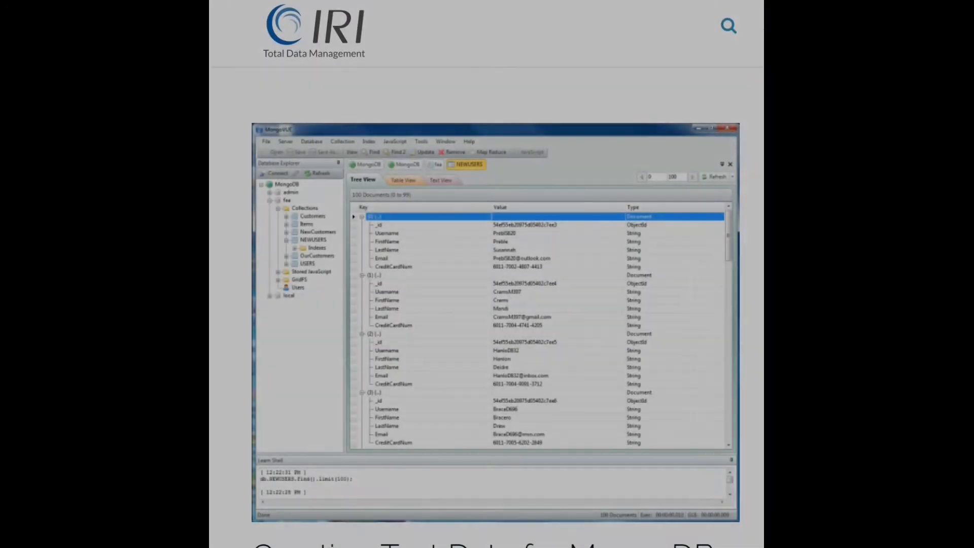
Step: Examine the Creating Test Data for MongoDB article's introduction and its Generating Names and Generating Usernames sections
{"action": "scroll", "coordinate": [485, 274], "scroll_direction": "down", "scroll_amount": 4}
{"action": "scroll", "coordinate": [485, 305], "scroll_direction": "down", "scroll_amount": 4}
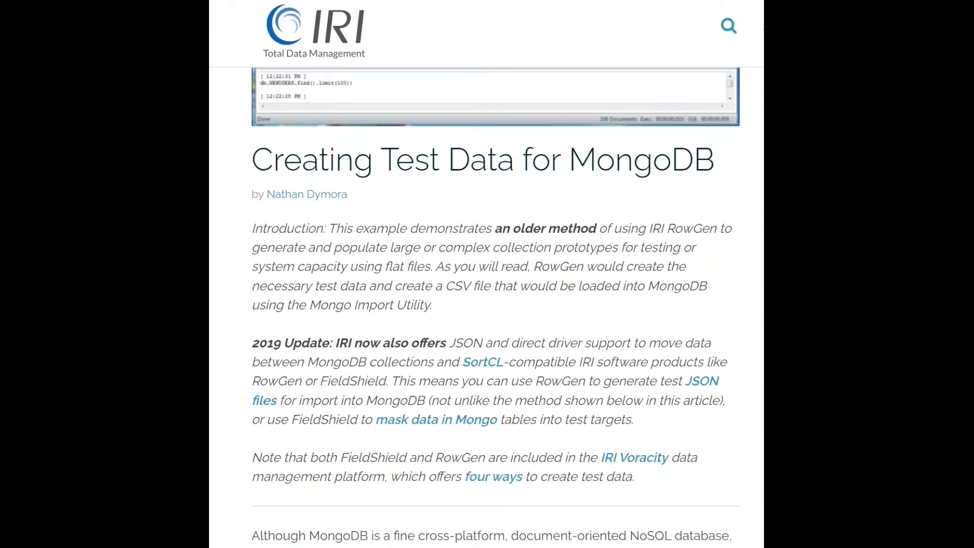
{"action": "scroll", "coordinate": [496, 307], "scroll_direction": "down", "scroll_amount": 12}
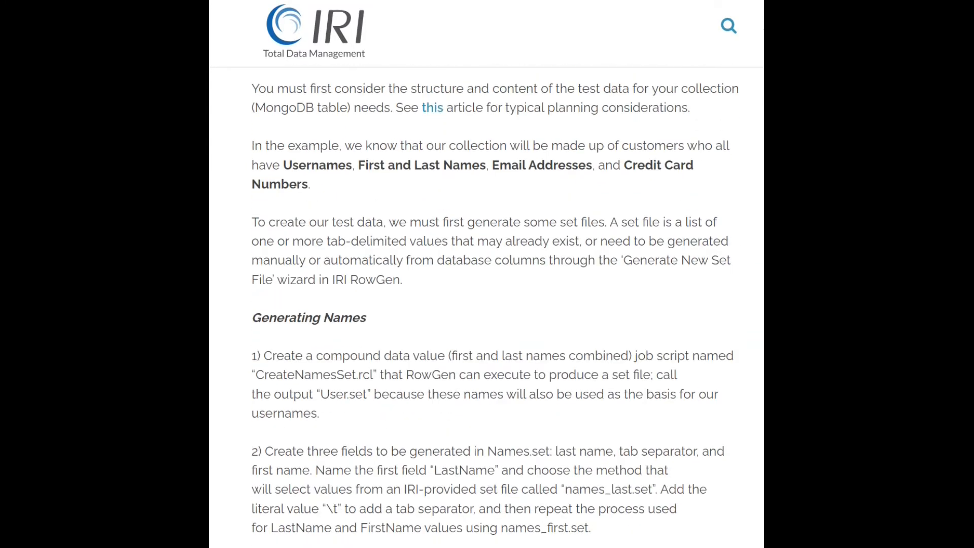
{"action": "scroll", "coordinate": [494, 310], "scroll_direction": "down", "scroll_amount": 10}
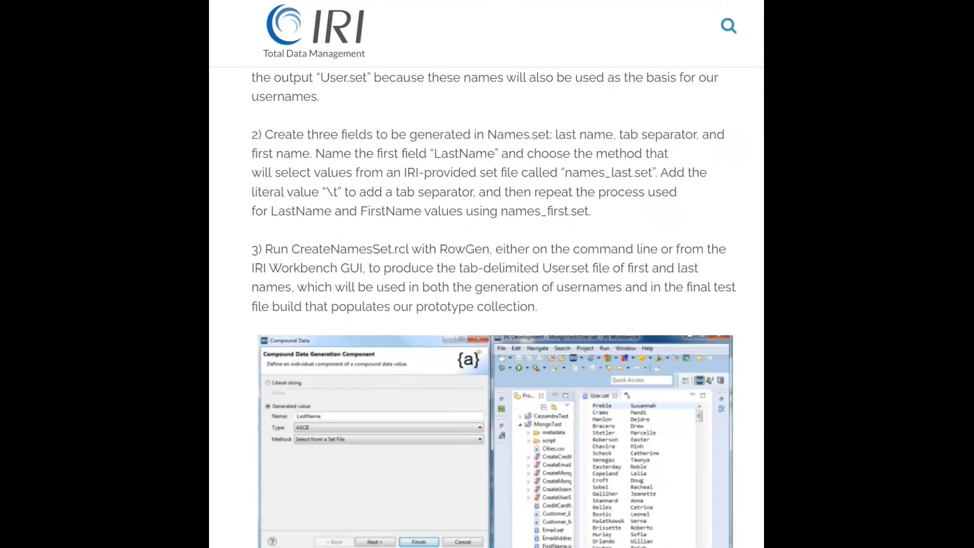
{"action": "scroll", "coordinate": [495, 310], "scroll_direction": "down", "scroll_amount": 1}
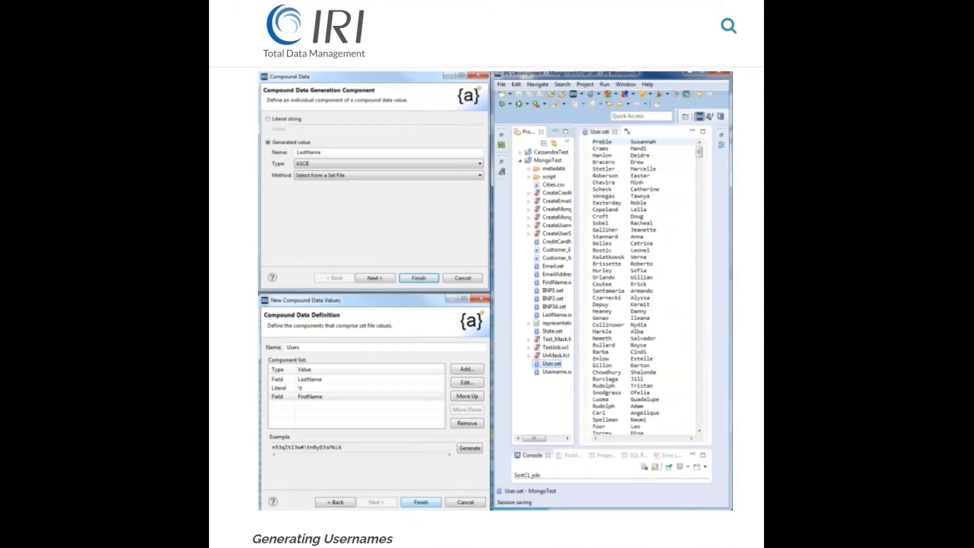
{"action": "scroll", "coordinate": [494, 310], "scroll_direction": "down", "scroll_amount": 9}
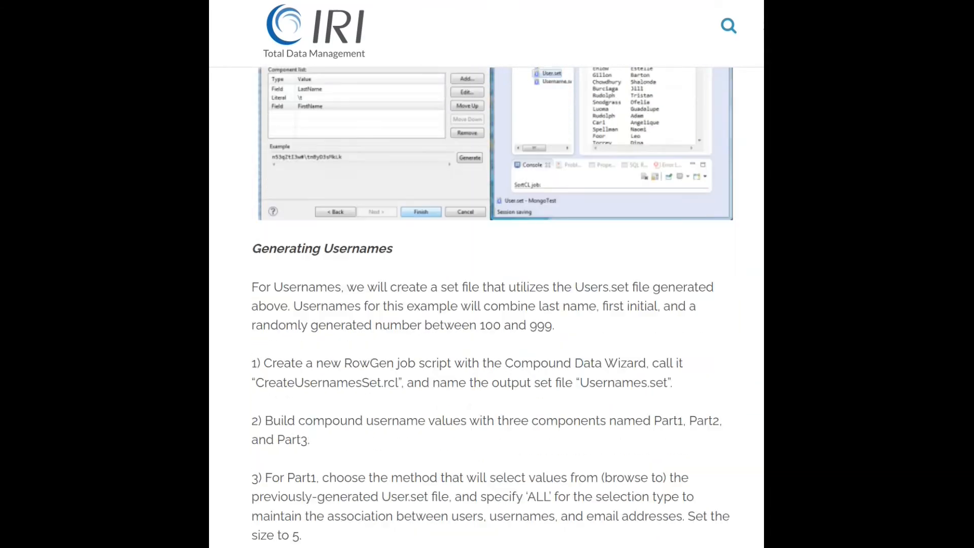
{"action": "scroll", "coordinate": [494, 309], "scroll_direction": "up", "scroll_amount": 1}
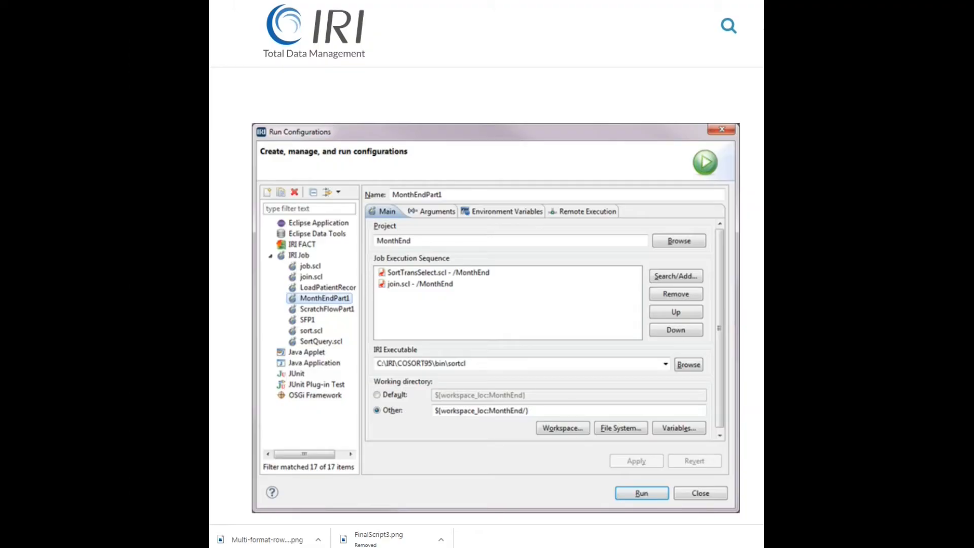
Step: Read the introductions of the Single Job Execution Options in IRI Workbench and Generating Test Data for Azure DevOps articles
{"action": "scroll", "coordinate": [486, 294], "scroll_direction": "down", "scroll_amount": 8}
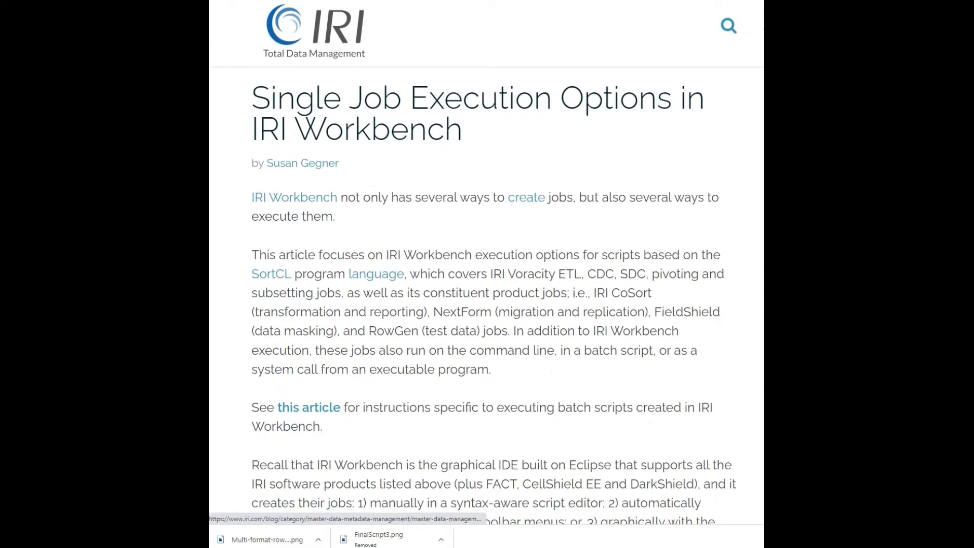
{"action": "scroll", "coordinate": [485, 294], "scroll_direction": "down", "scroll_amount": 10}
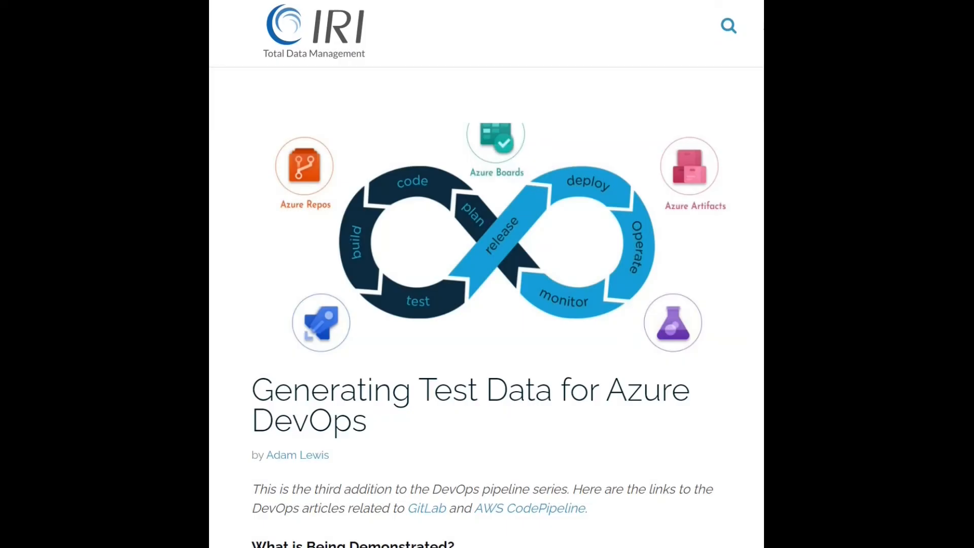
{"action": "scroll", "coordinate": [486, 294], "scroll_direction": "down", "scroll_amount": 6}
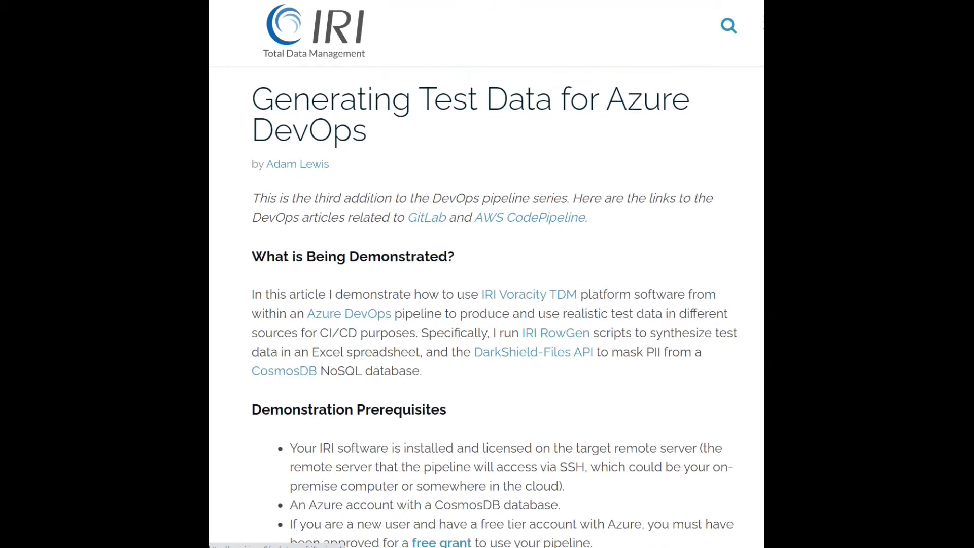
{"action": "scroll", "coordinate": [486, 304], "scroll_direction": "down", "scroll_amount": 8}
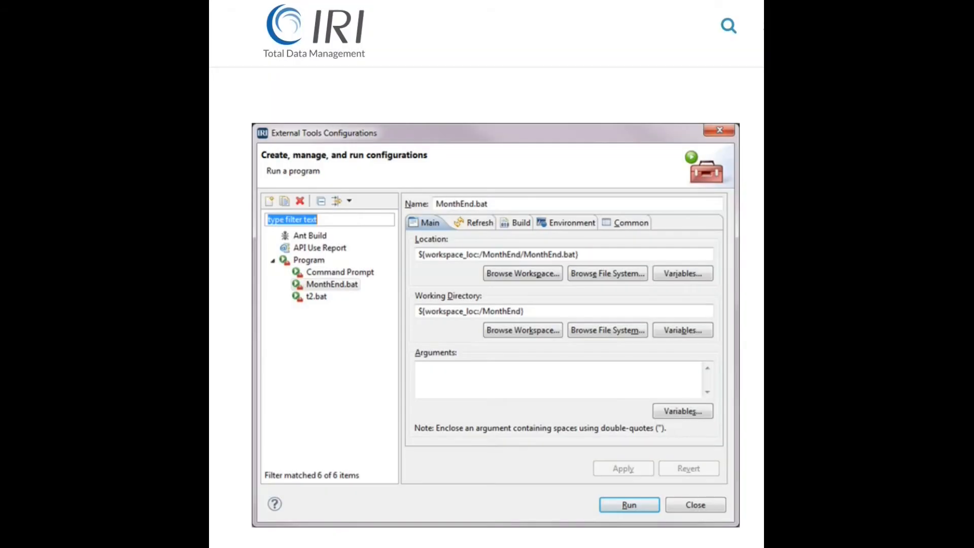
Step: Read the opening of the Executing ETL & Batch Flows article, including Flow into Your Batch File
{"action": "scroll", "coordinate": [486, 304], "scroll_direction": "down", "scroll_amount": 7}
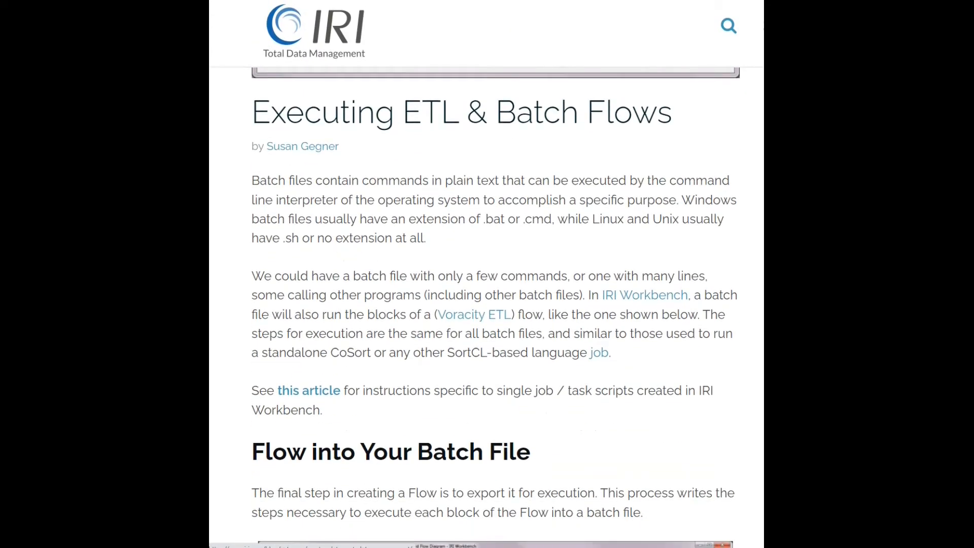
{"action": "scroll", "coordinate": [485, 304], "scroll_direction": "down", "scroll_amount": 6}
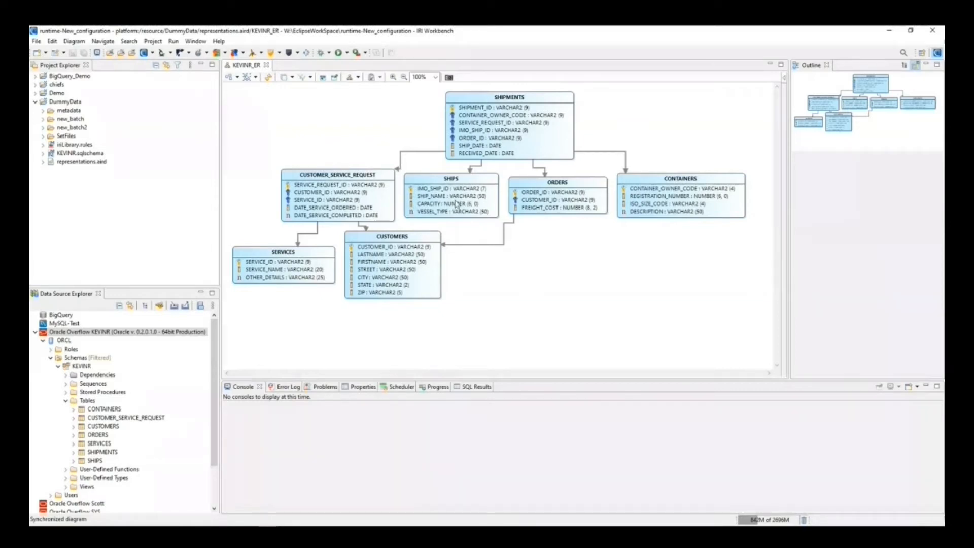
Step: In IRI Workbench, sample the contents of the CONTAINERS table from the Oracle connection
{"action": "left_click", "coordinate": [105, 410]}
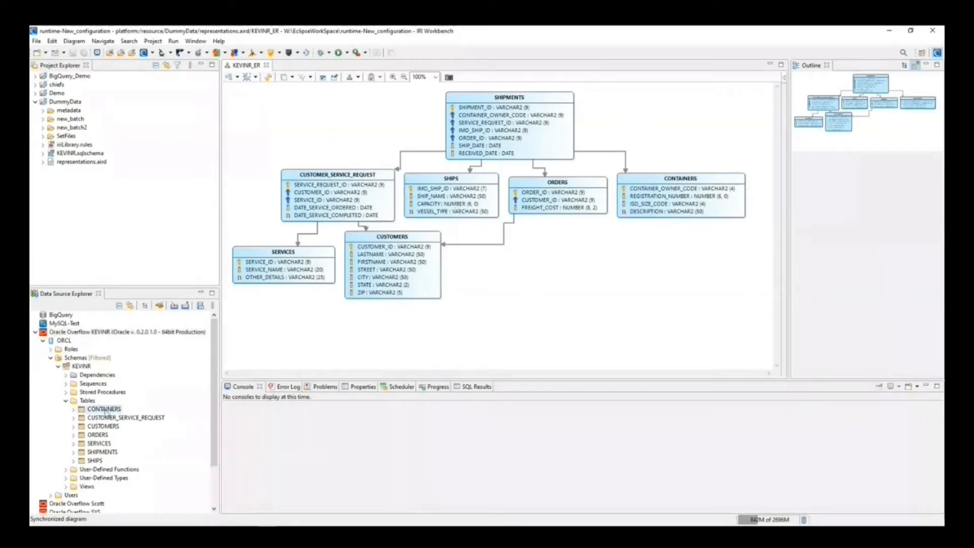
{"action": "right_click", "coordinate": [105, 410]}
{"action": "mouse_move", "coordinate": [129, 416]}
{"action": "left_click", "coordinate": [238, 448]}
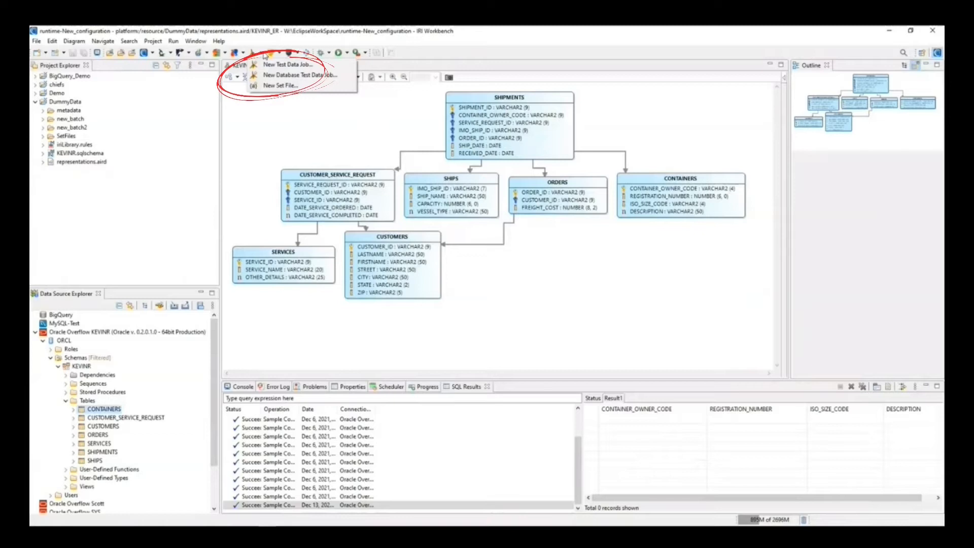
Step: Start a new Compound Data Values set file with its script named newCompoundSet in the BigQuery_Demo folder
{"action": "left_click", "coordinate": [274, 86]}
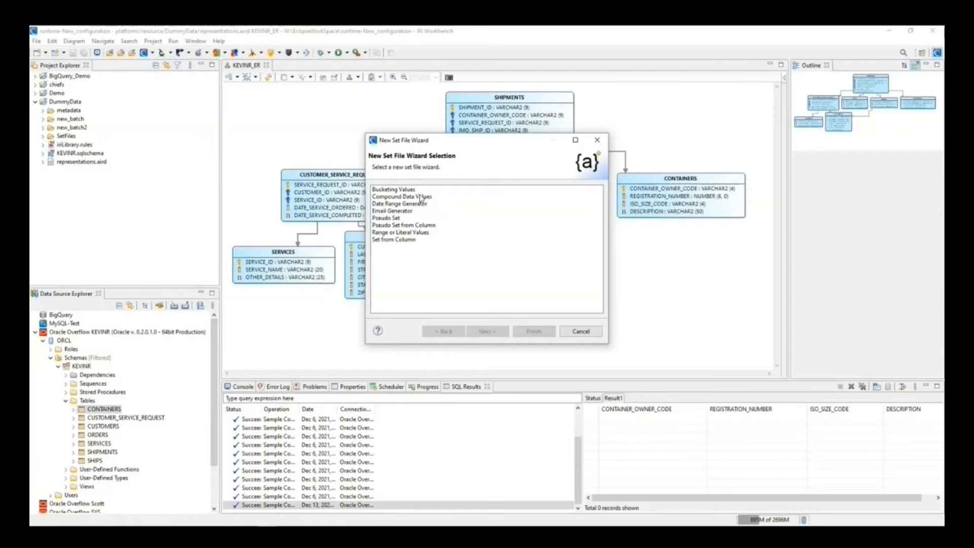
{"action": "left_click", "coordinate": [422, 197]}
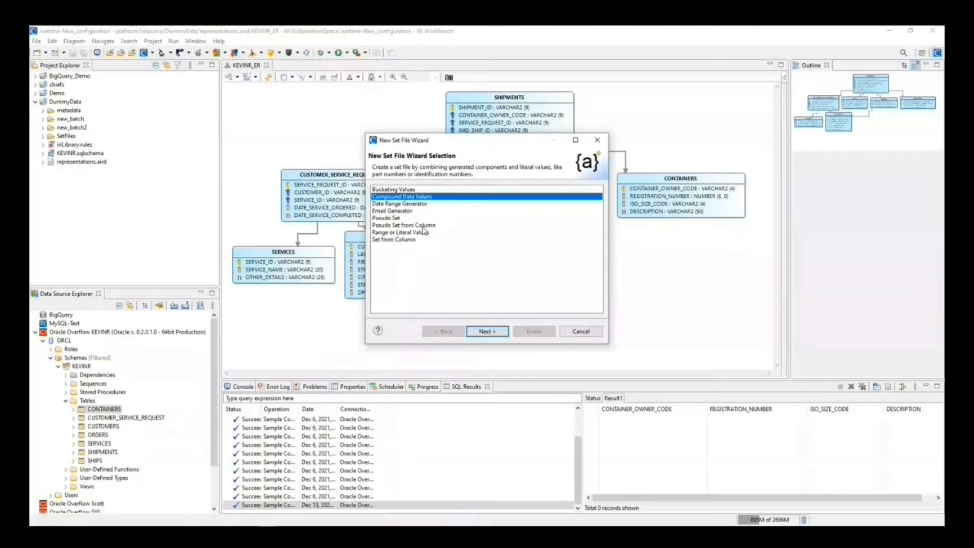
{"action": "left_click", "coordinate": [481, 333]}
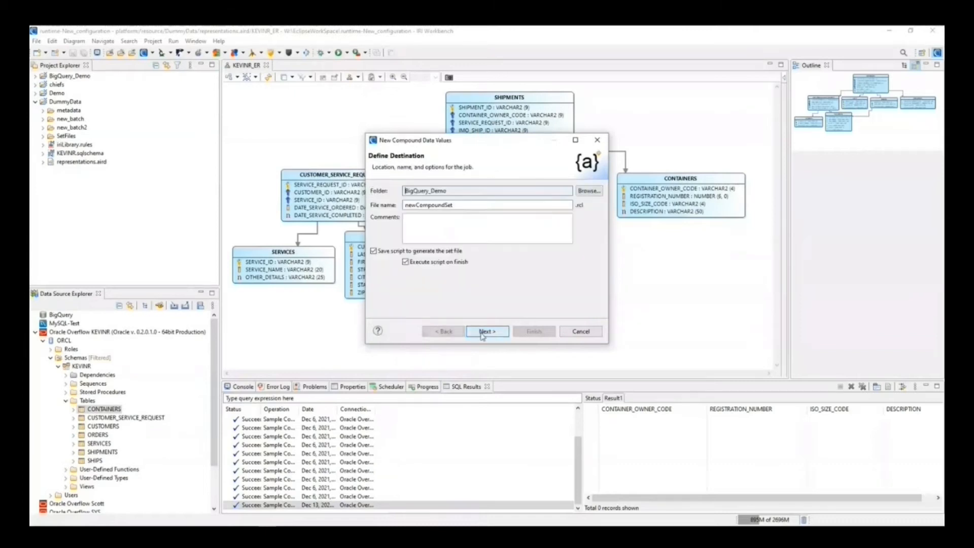
{"action": "left_click", "coordinate": [482, 334]}
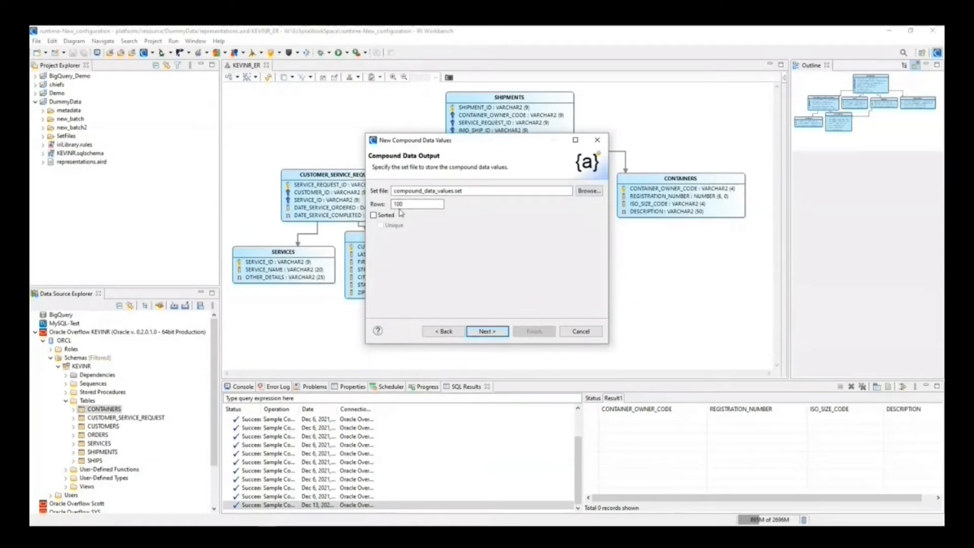
Step: Make the compound_data_values.set output sorted and unique, and proceed to the compound data definition
{"action": "left_click", "coordinate": [373, 215]}
{"action": "left_click", "coordinate": [381, 226]}
{"action": "left_click", "coordinate": [485, 331]}
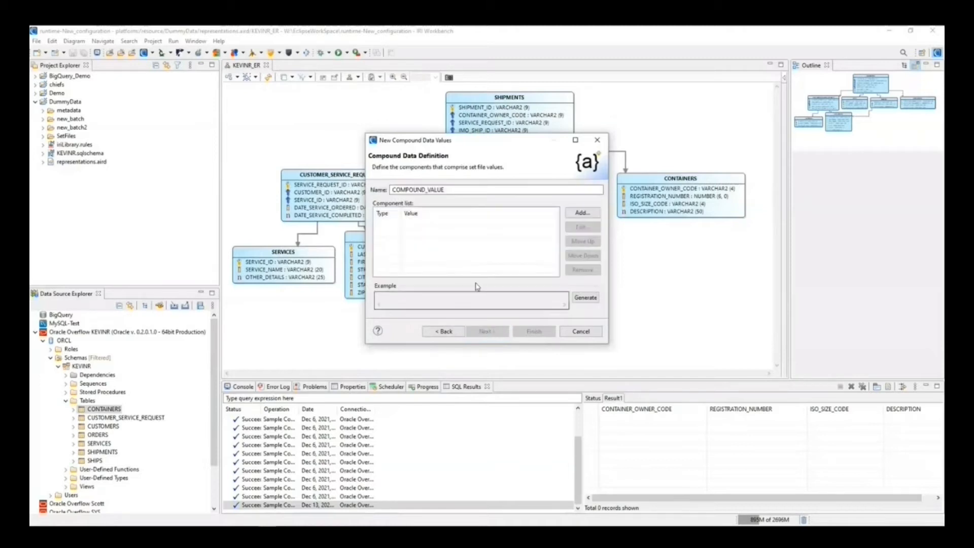
Step: Add a literal string component with the value EID to the compound data definition
{"action": "left_click", "coordinate": [582, 213]}
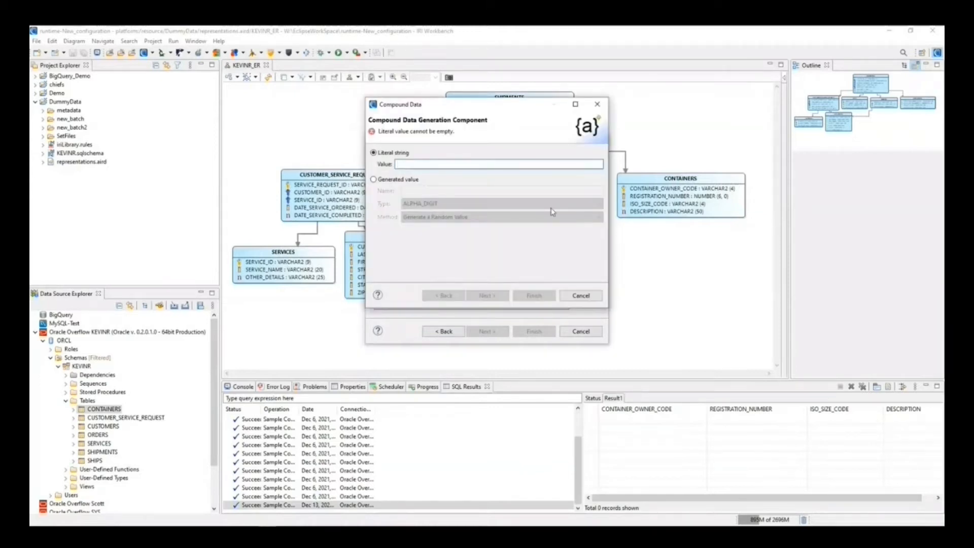
{"action": "type", "text": "EID"}
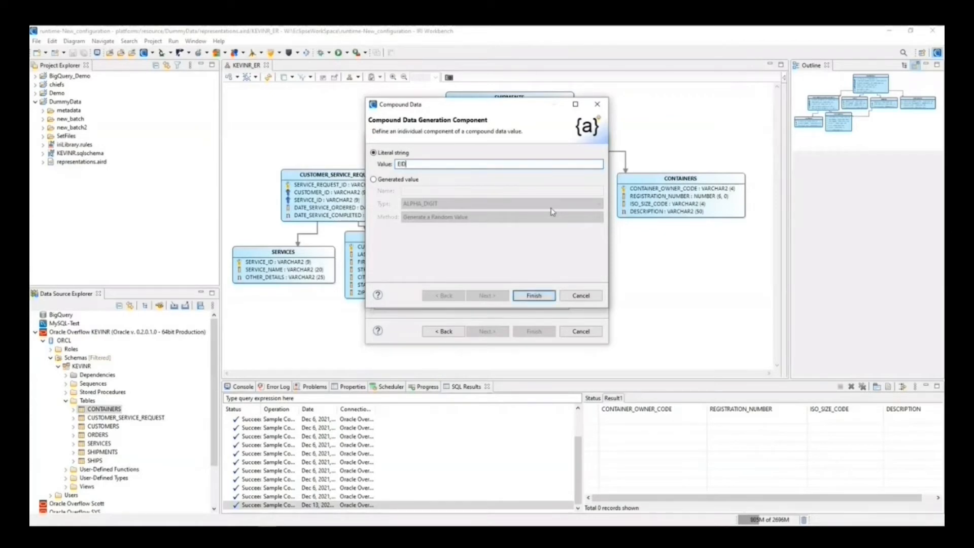
{"action": "left_click", "coordinate": [533, 296]}
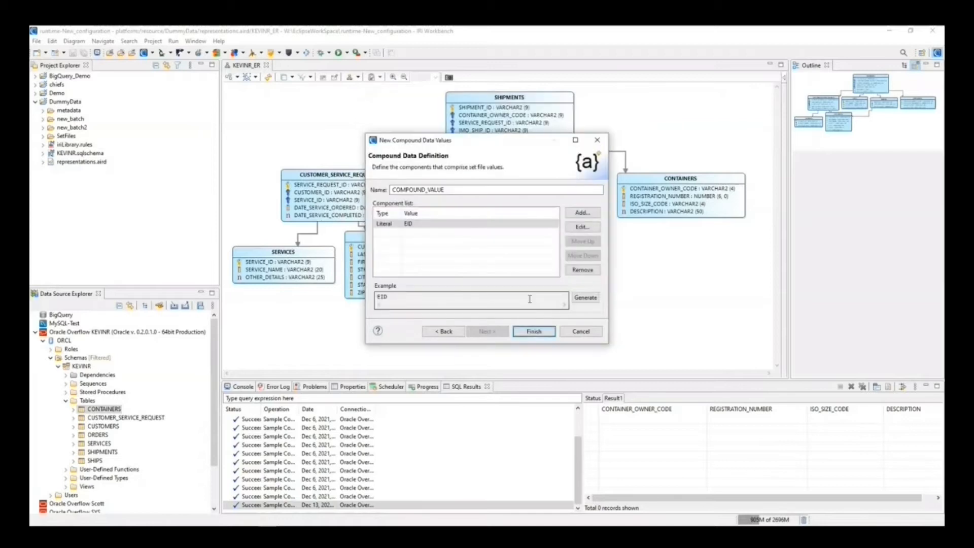
Step: Define a second, generated component named END of type NUMERIC that uses the Number or Date in a Range method
{"action": "left_click", "coordinate": [582, 216]}
{"action": "left_click", "coordinate": [374, 179]}
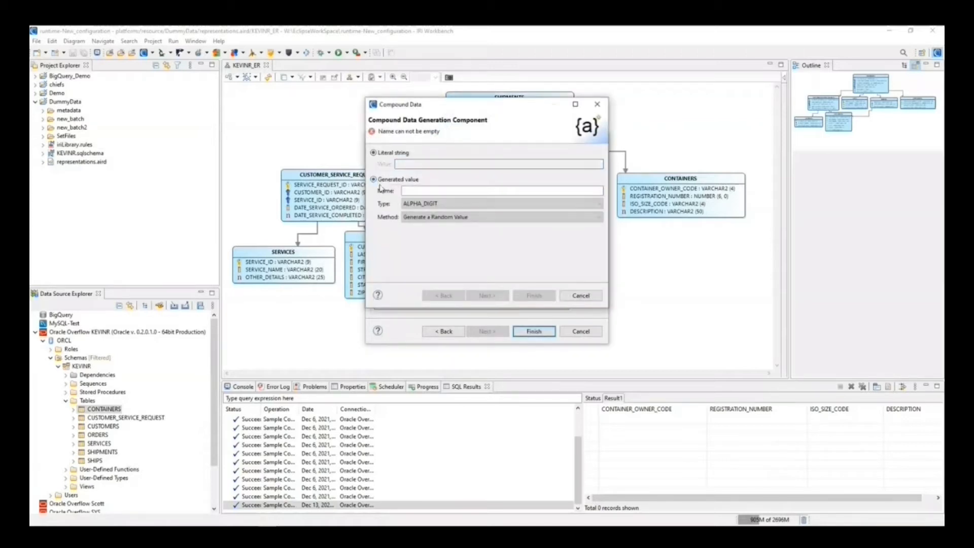
{"action": "left_click", "coordinate": [438, 222]}
{"action": "left_click", "coordinate": [439, 217]}
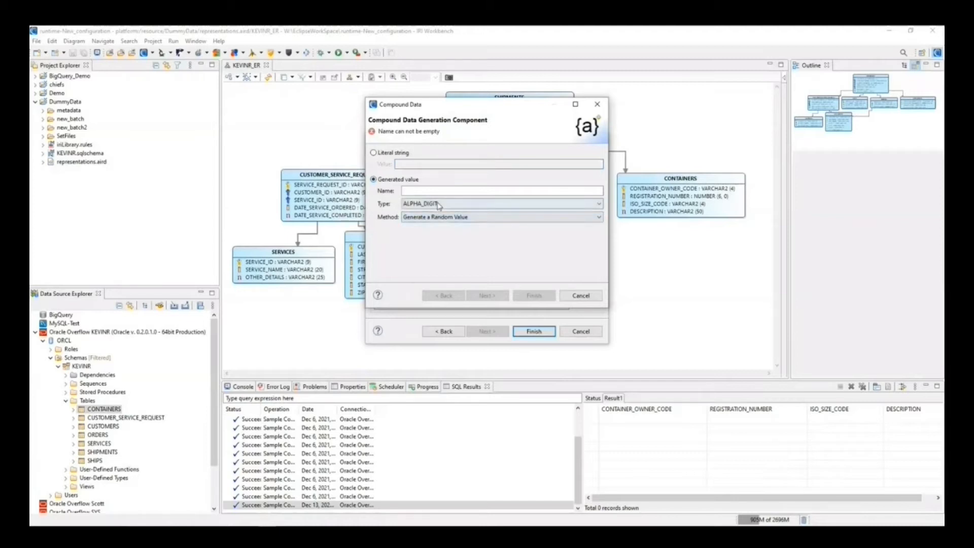
{"action": "left_click", "coordinate": [438, 203]}
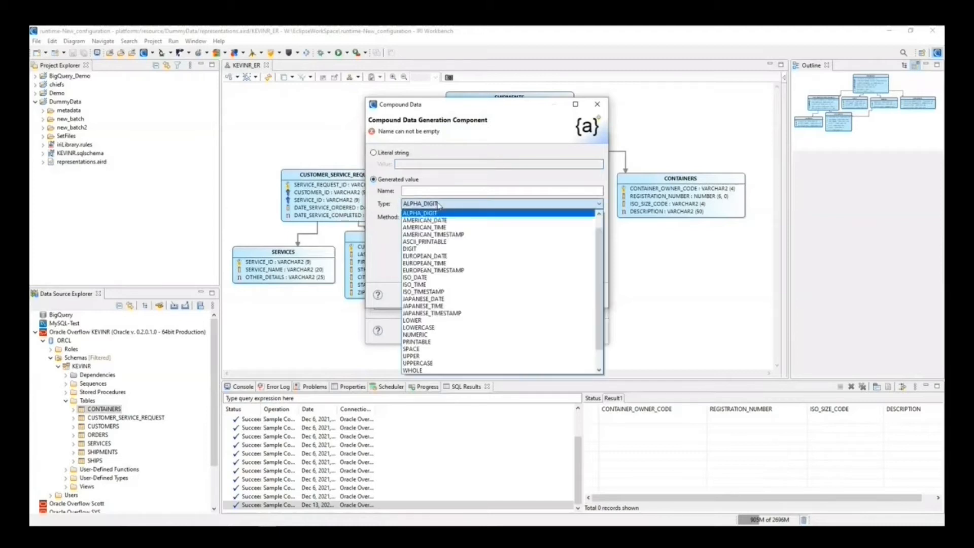
{"action": "left_click", "coordinate": [431, 335]}
{"action": "left_click", "coordinate": [434, 190]}
{"action": "type", "text": "END"}
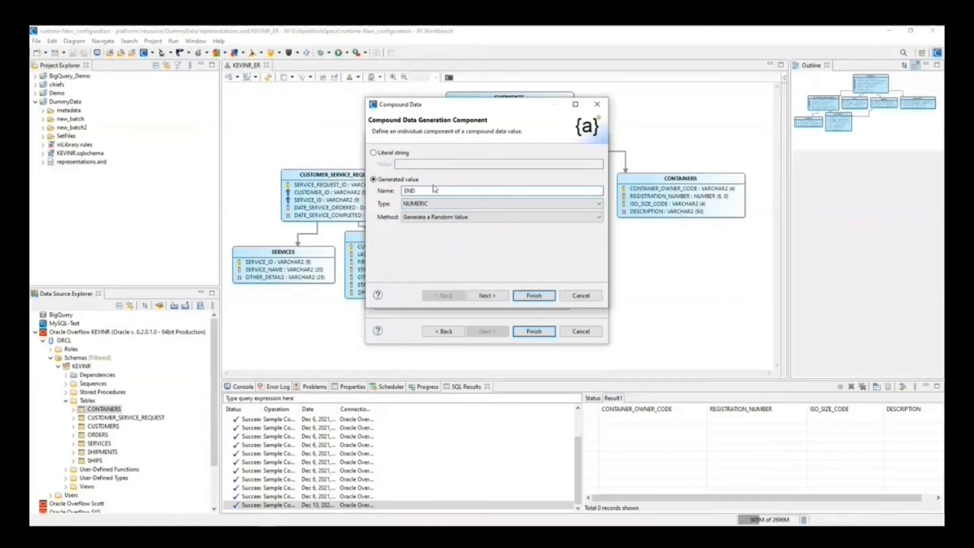
{"action": "left_click", "coordinate": [424, 217]}
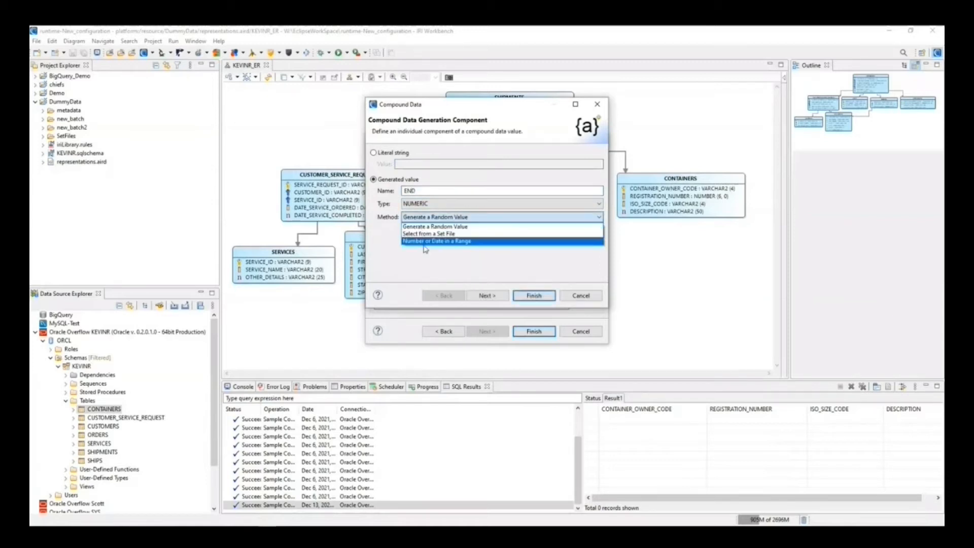
{"action": "left_click", "coordinate": [425, 248]}
{"action": "left_click", "coordinate": [438, 219]}
{"action": "left_click", "coordinate": [427, 242]}
{"action": "left_click", "coordinate": [484, 297]}
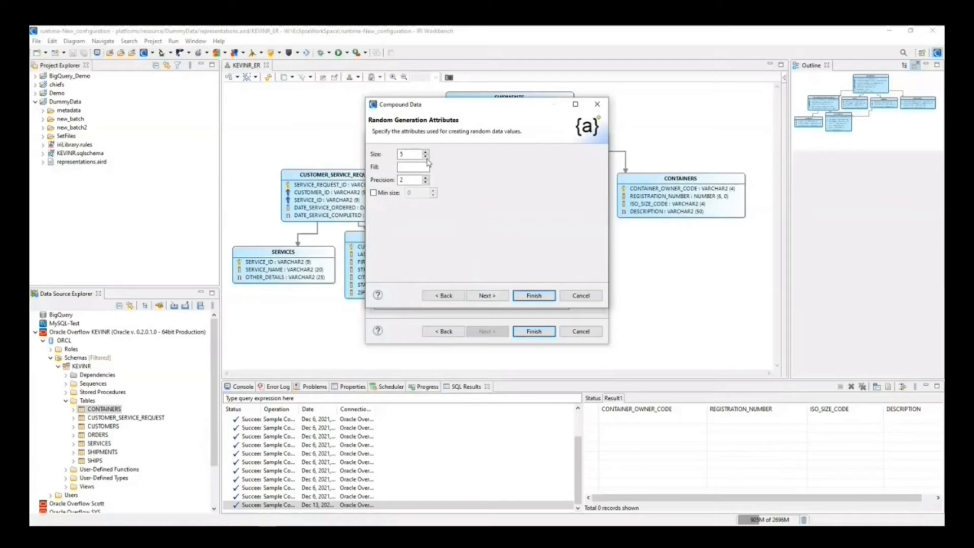
Step: Adjust END's size and precision, use an inclusive range of 999 to 9999, and add the component to the compound value
{"action": "left_click", "coordinate": [426, 158]}
{"action": "left_click", "coordinate": [408, 181]}
{"action": "left_click", "coordinate": [426, 183]}
{"action": "left_click", "coordinate": [417, 167]}
{"action": "left_click", "coordinate": [488, 296]}
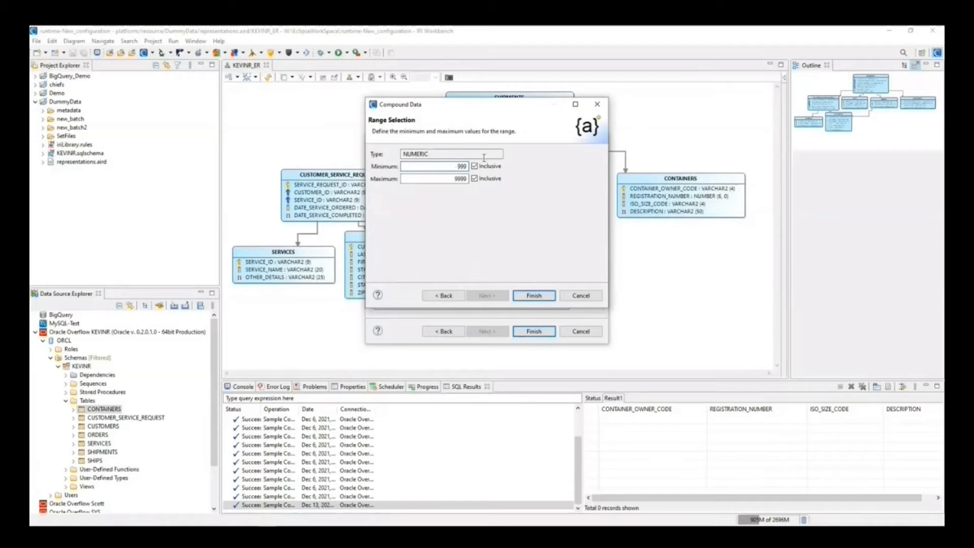
{"action": "left_click", "coordinate": [533, 296]}
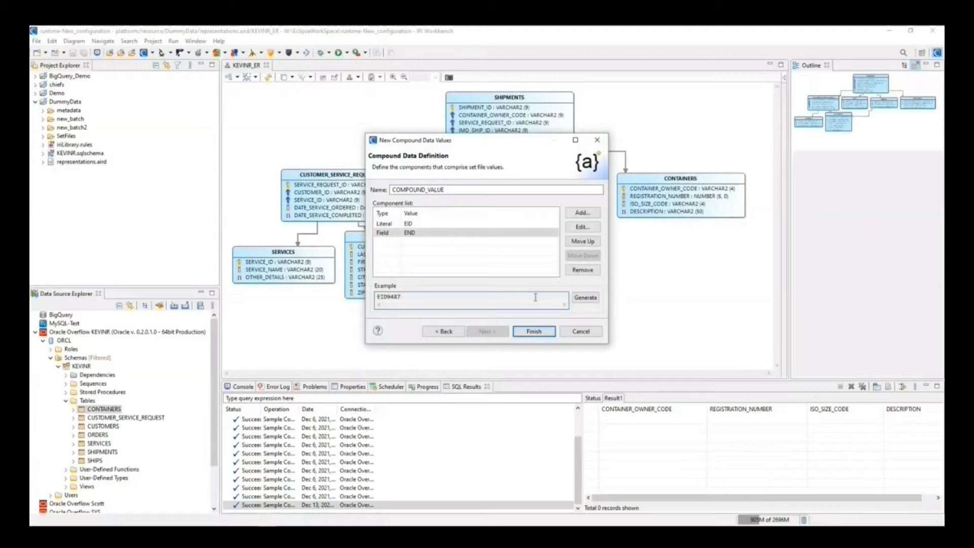
Step: Generate several example values for COMPOUND_VALUE to check its format
{"action": "left_click", "coordinate": [581, 302]}
{"action": "left_click", "coordinate": [581, 304]}
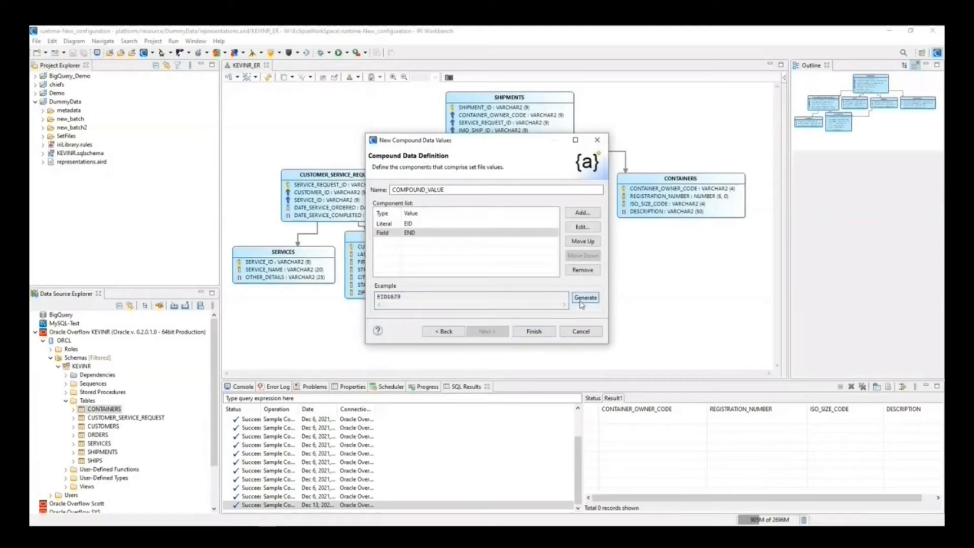
{"action": "left_click", "coordinate": [582, 303]}
{"action": "left_click", "coordinate": [578, 300]}
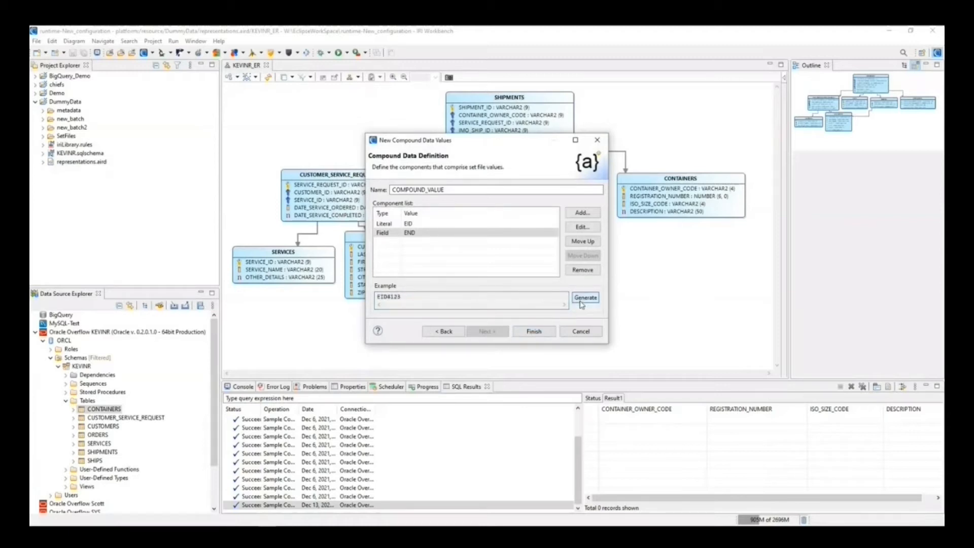
Step: Switch to the Date Range Generator set file wizard and examine its date format and range options alongside the SHIPMENTS date columns
{"action": "left_click", "coordinate": [453, 335]}
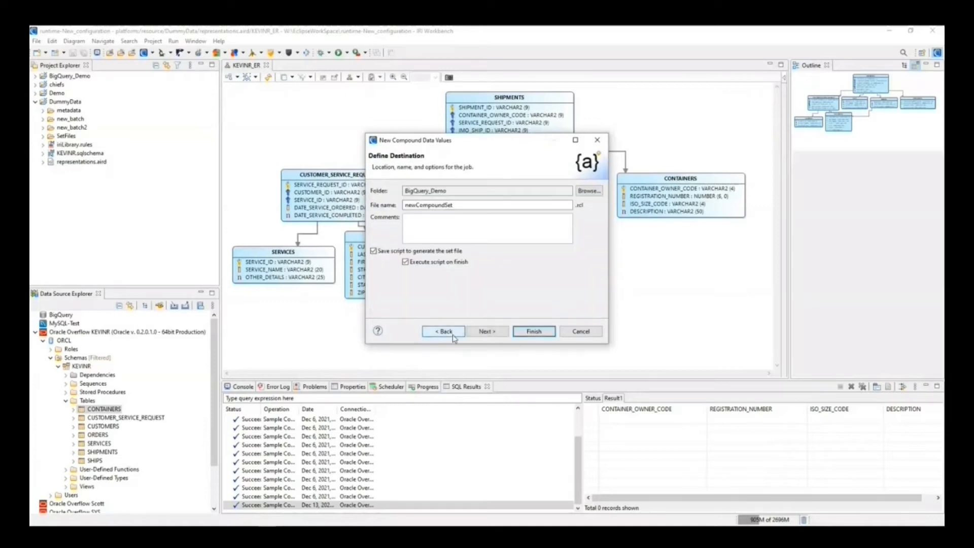
{"action": "left_click", "coordinate": [453, 334]}
{"action": "left_click", "coordinate": [419, 204]}
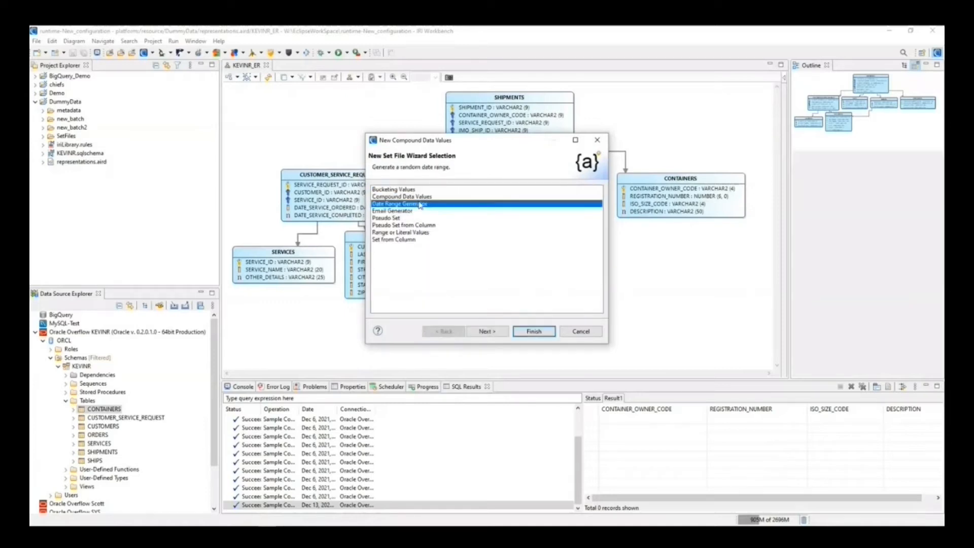
{"action": "left_click", "coordinate": [486, 332]}
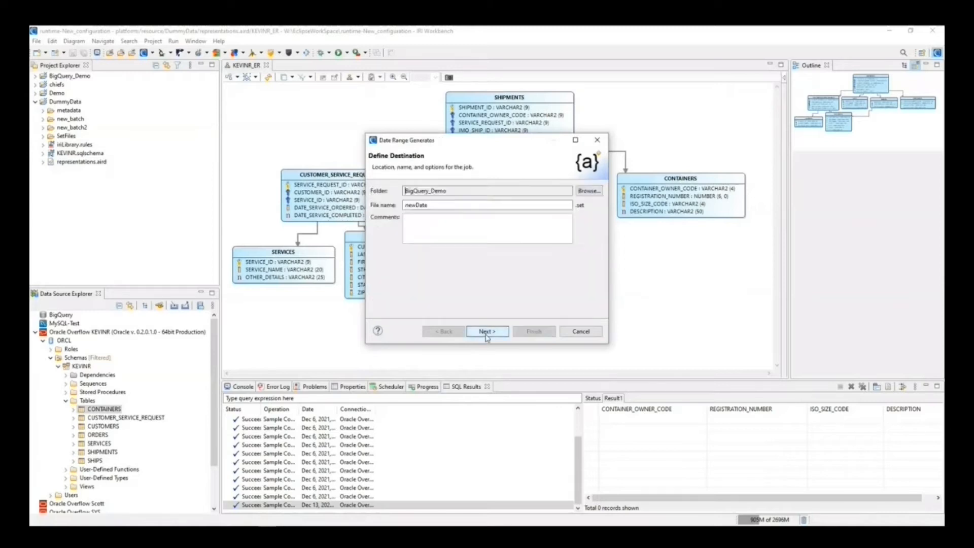
{"action": "left_click", "coordinate": [486, 332]}
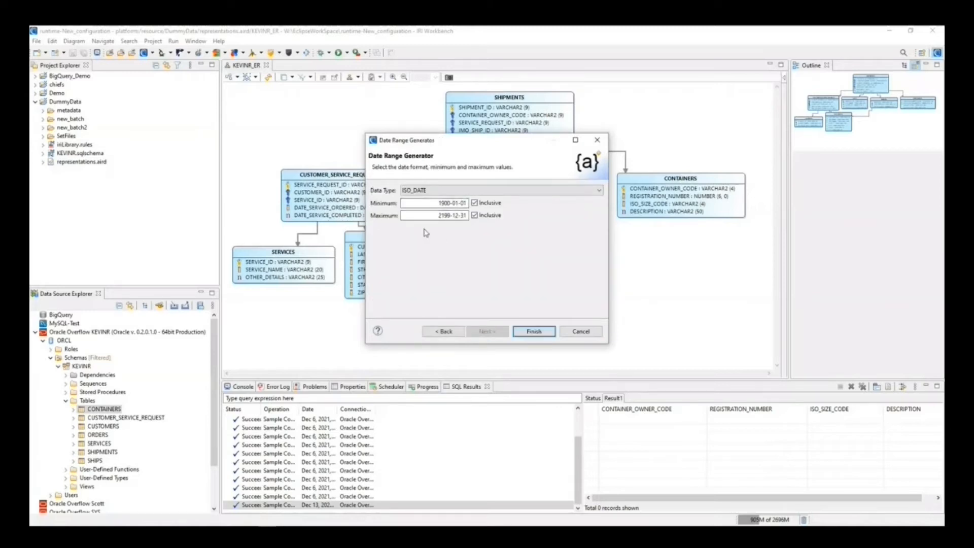
{"action": "left_click_drag", "start_coordinate": [495, 145], "coordinate": [507, 219]}
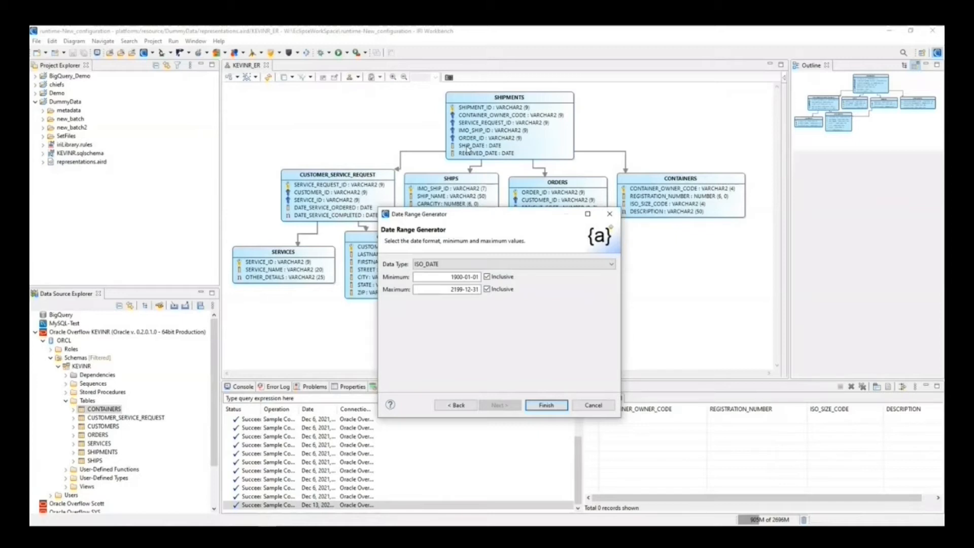
Step: Return to the set file type list and check the Email Generator and Pseudo Set descriptions
{"action": "left_click", "coordinate": [456, 405]}
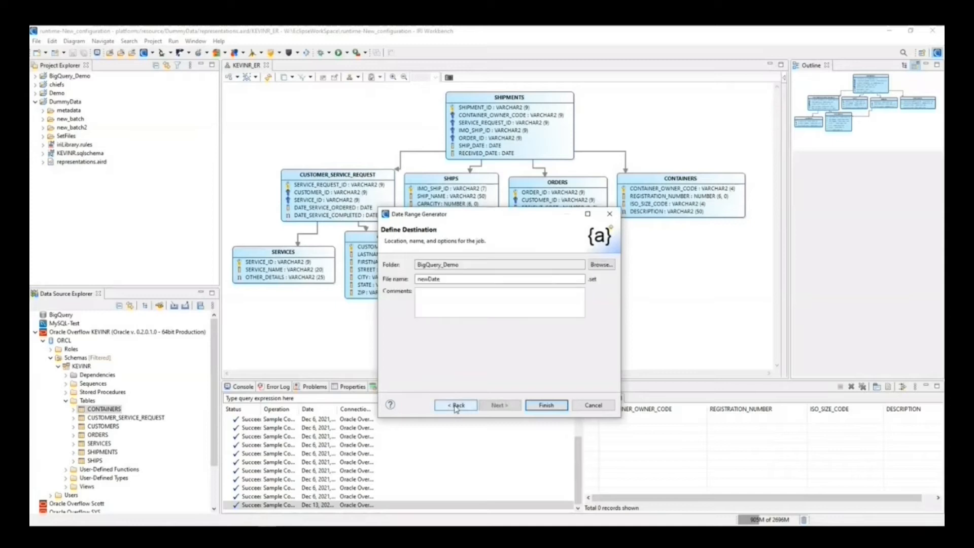
{"action": "left_click", "coordinate": [455, 404]}
{"action": "left_click", "coordinate": [419, 286]}
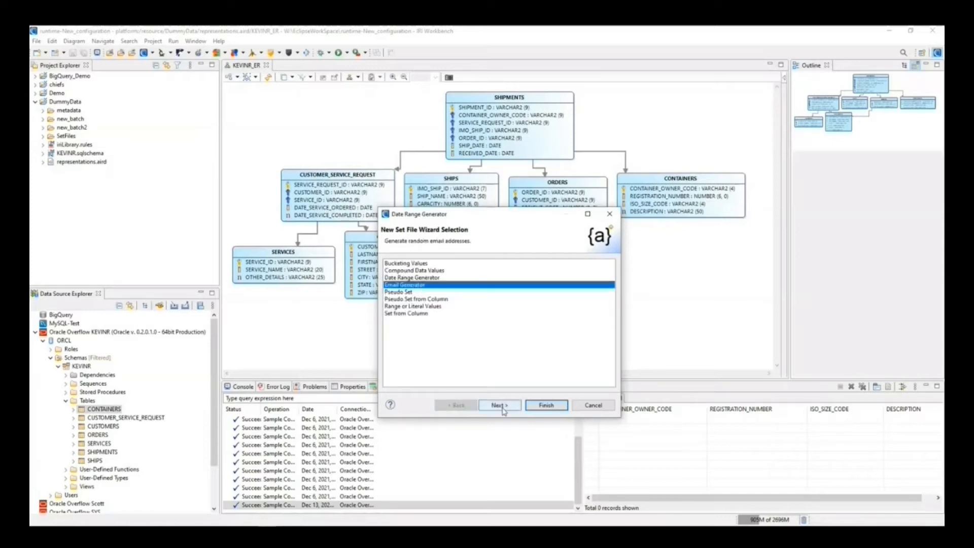
{"action": "left_click", "coordinate": [415, 292]}
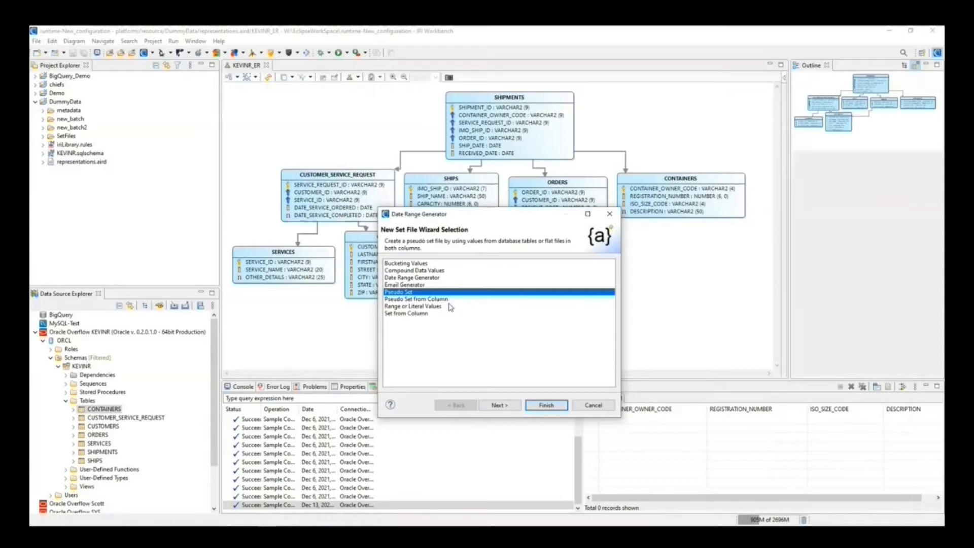
Step: Start a Range or Literal Values set file named newRange in BigQuery_Demo and add the ASCII literal entry "cargo"
{"action": "left_click", "coordinate": [415, 307]}
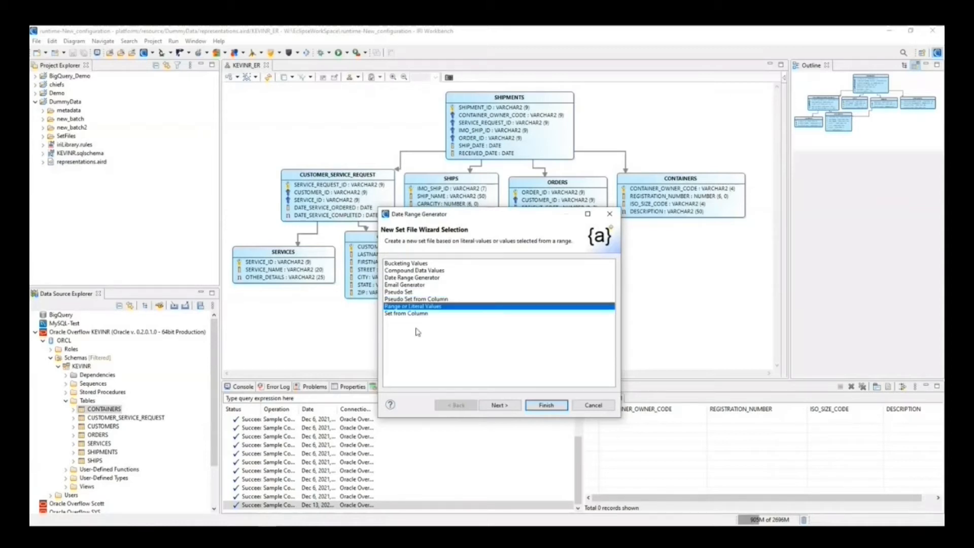
{"action": "left_click", "coordinate": [505, 406]}
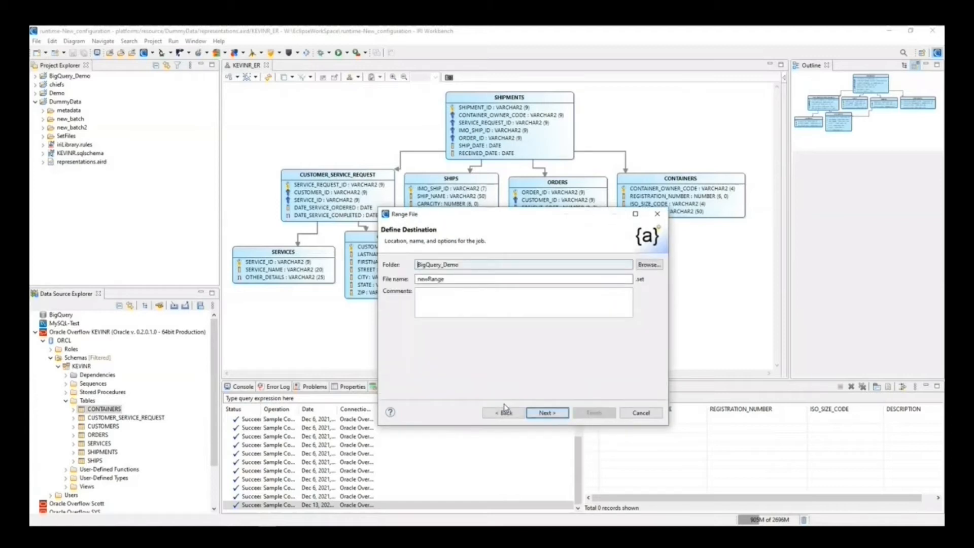
{"action": "left_click", "coordinate": [544, 413]}
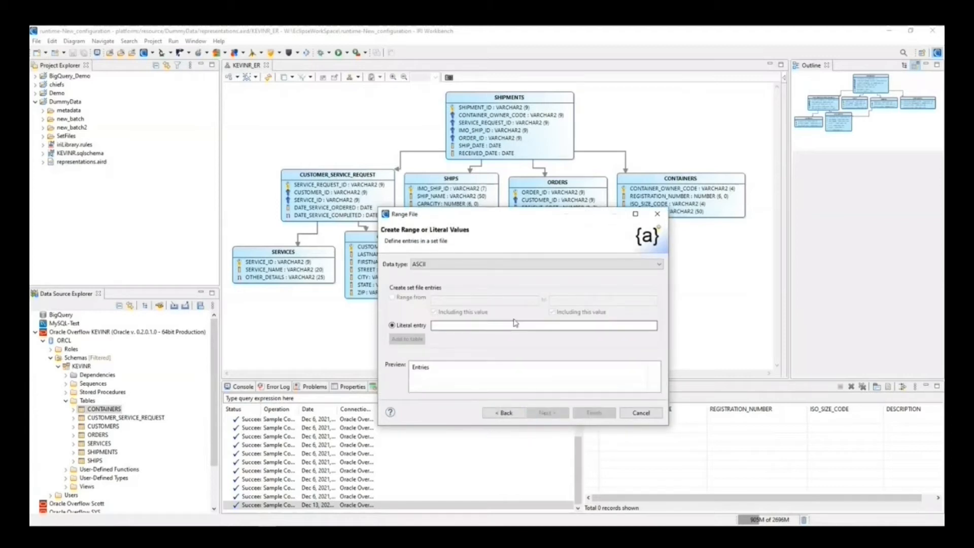
{"action": "left_click", "coordinate": [454, 324]}
{"action": "left_click_drag", "start_coordinate": [504, 219], "coordinate": [649, 210]}
{"action": "type", "text": "cargo"}
{"action": "left_click", "coordinate": [555, 330]}
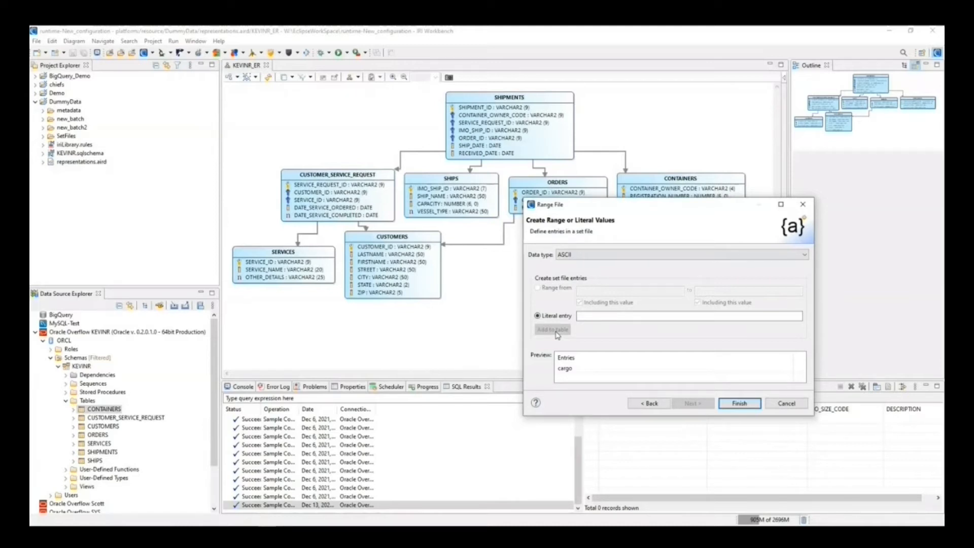
Step: Leave the range file definition and proceed with the Set from Column wizard instead
{"action": "left_click", "coordinate": [652, 404]}
{"action": "left_click", "coordinate": [560, 306]}
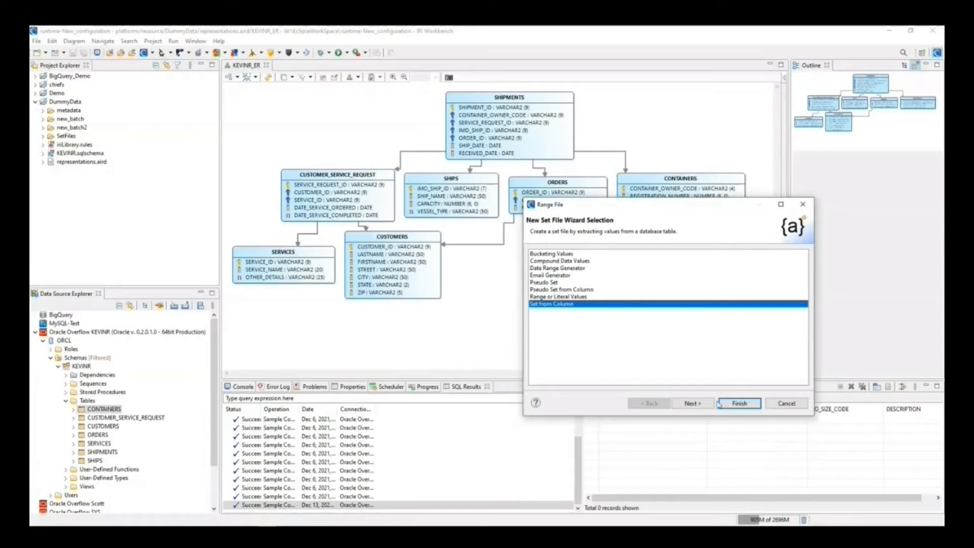
{"action": "left_click", "coordinate": [694, 405]}
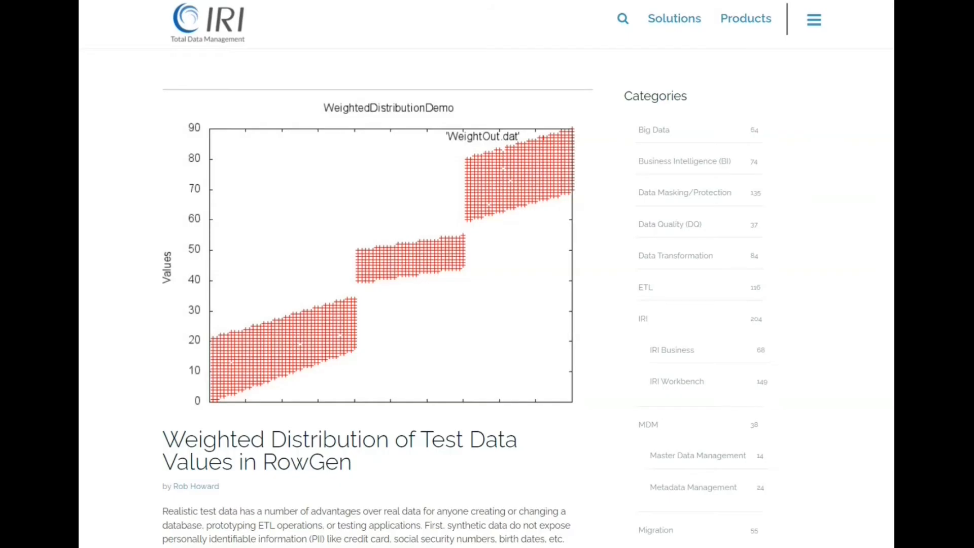
Step: Read the article on weighted distribution of test data values in RowGen, from the linear options through Weighted Distribution of Items
{"action": "scroll", "coordinate": [375, 274], "scroll_direction": "down", "scroll_amount": 8}
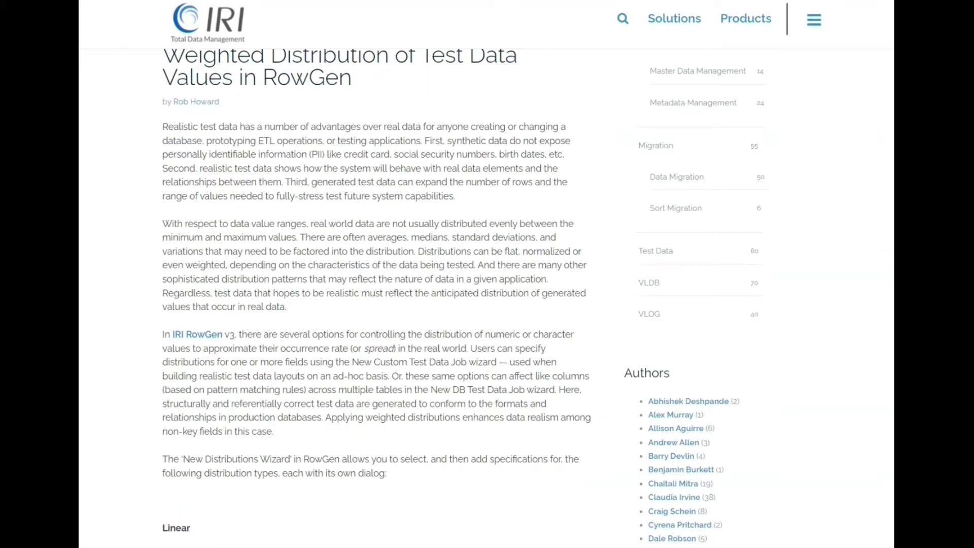
{"action": "scroll", "coordinate": [375, 273], "scroll_direction": "down", "scroll_amount": 10}
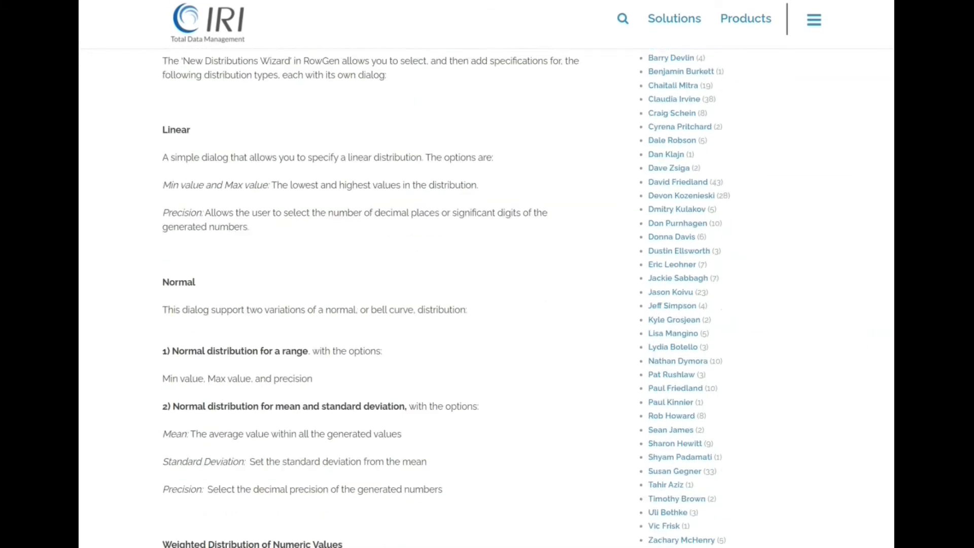
{"action": "scroll", "coordinate": [375, 274], "scroll_direction": "down", "scroll_amount": 2}
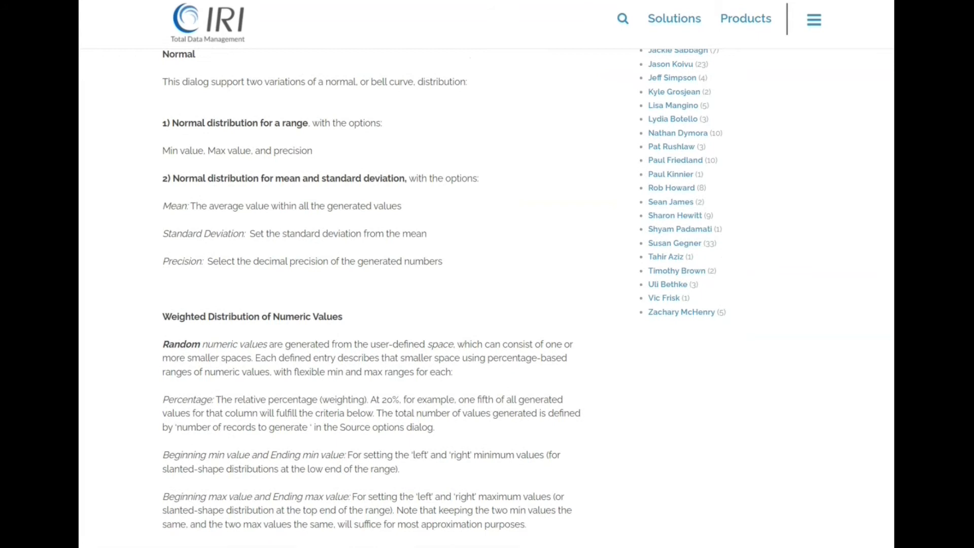
{"action": "scroll", "coordinate": [376, 274], "scroll_direction": "down", "scroll_amount": 10}
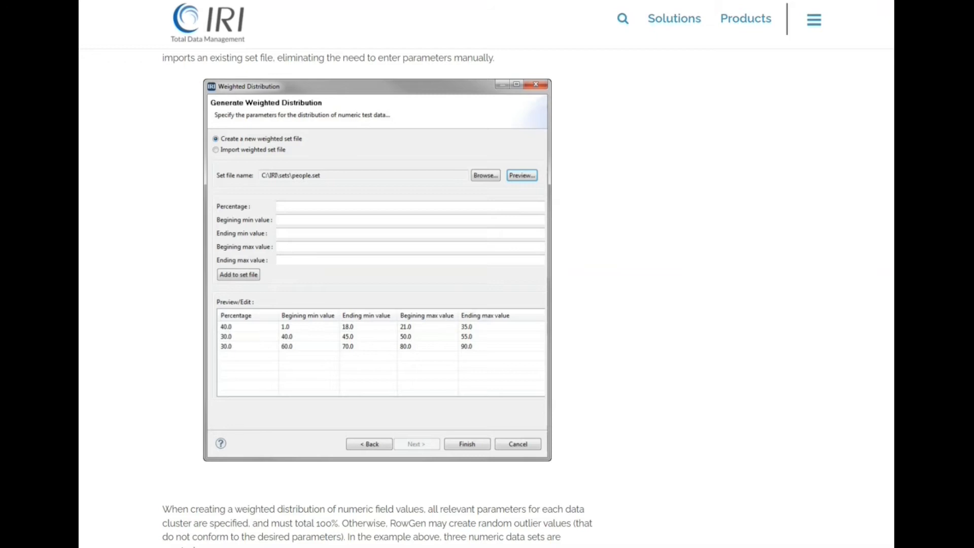
{"action": "scroll", "coordinate": [375, 274], "scroll_direction": "down", "scroll_amount": 11}
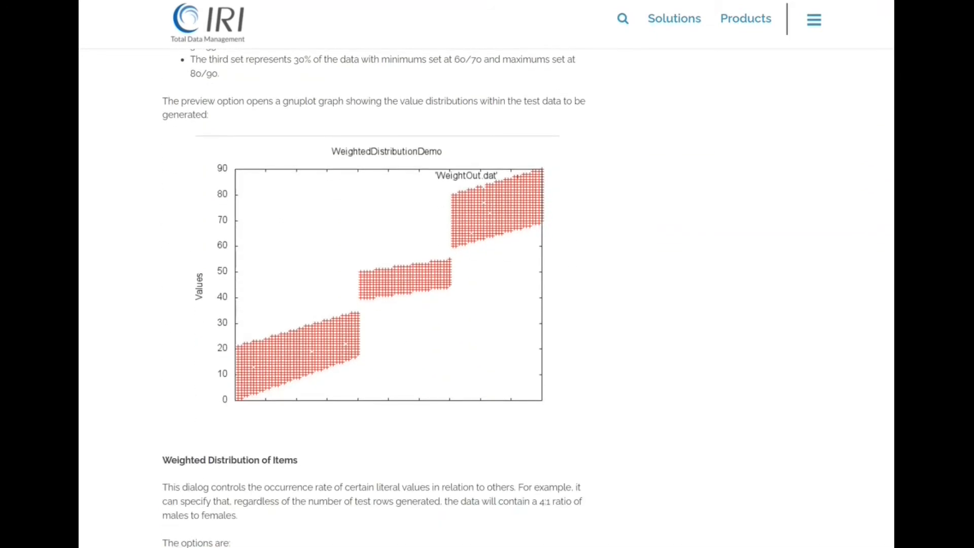
{"action": "scroll", "coordinate": [375, 274], "scroll_direction": "down", "scroll_amount": 8}
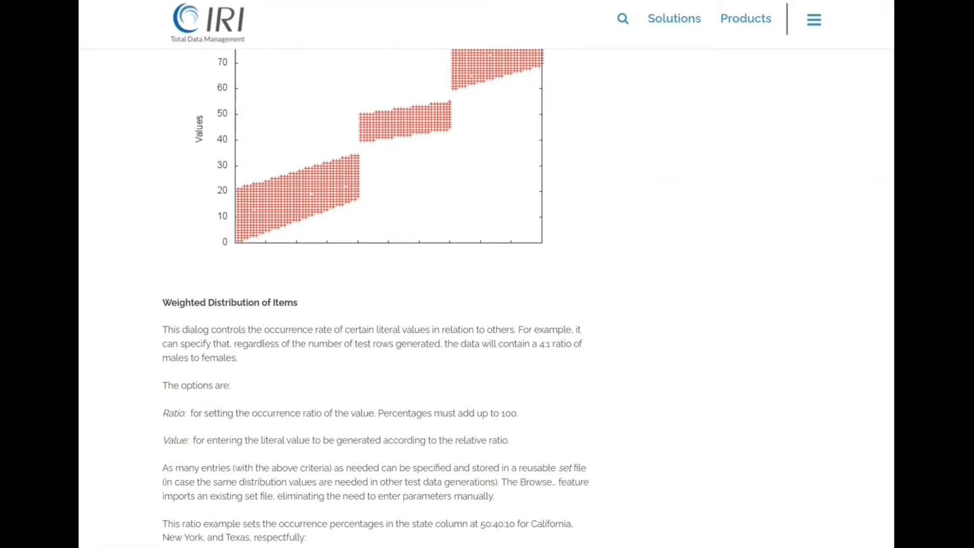
{"action": "scroll", "coordinate": [375, 274], "scroll_direction": "down", "scroll_amount": 2}
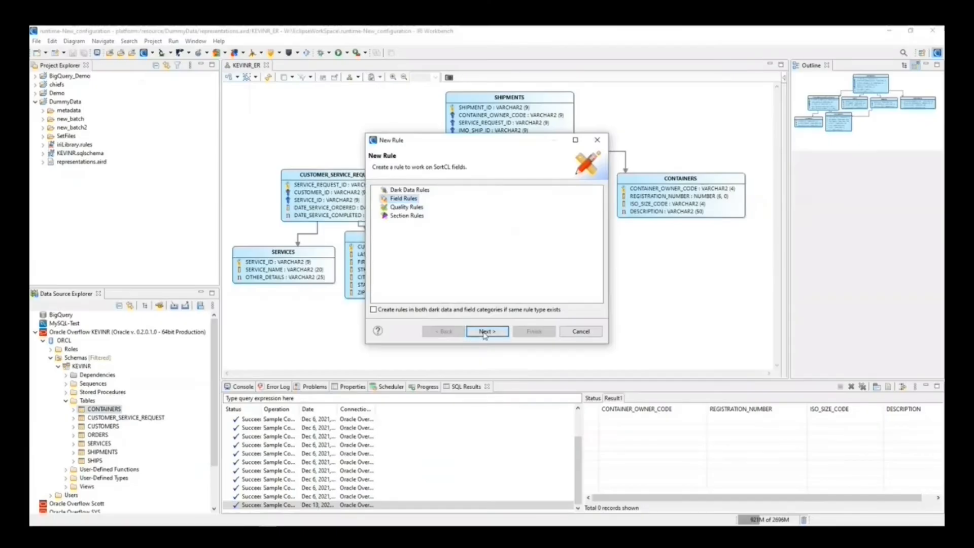
Step: Look through the field generation rules, check the Distribution wizard's options, and leave rule creation
{"action": "left_click", "coordinate": [487, 335]}
{"action": "scroll", "coordinate": [450, 242], "scroll_direction": "down", "scroll_amount": 4}
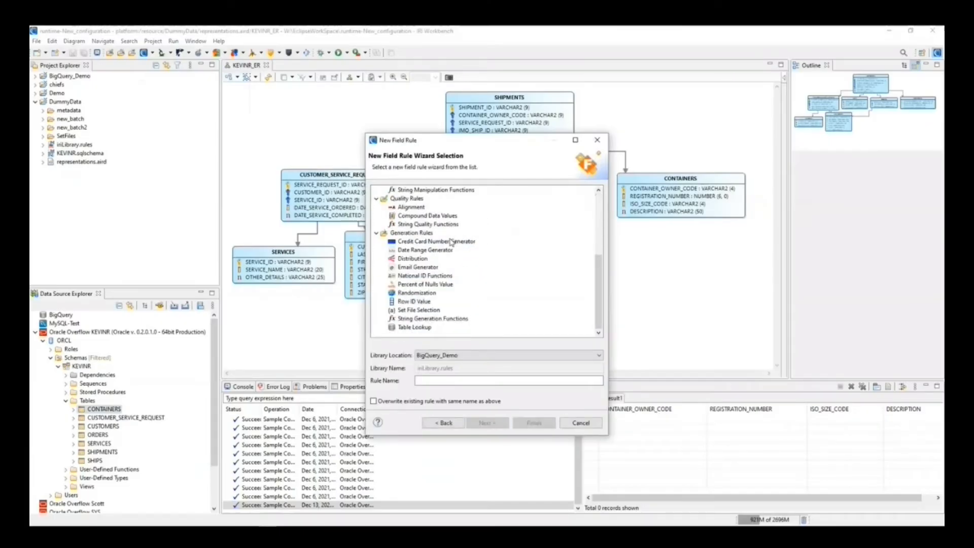
{"action": "left_click", "coordinate": [412, 258]}
{"action": "left_click", "coordinate": [488, 425]}
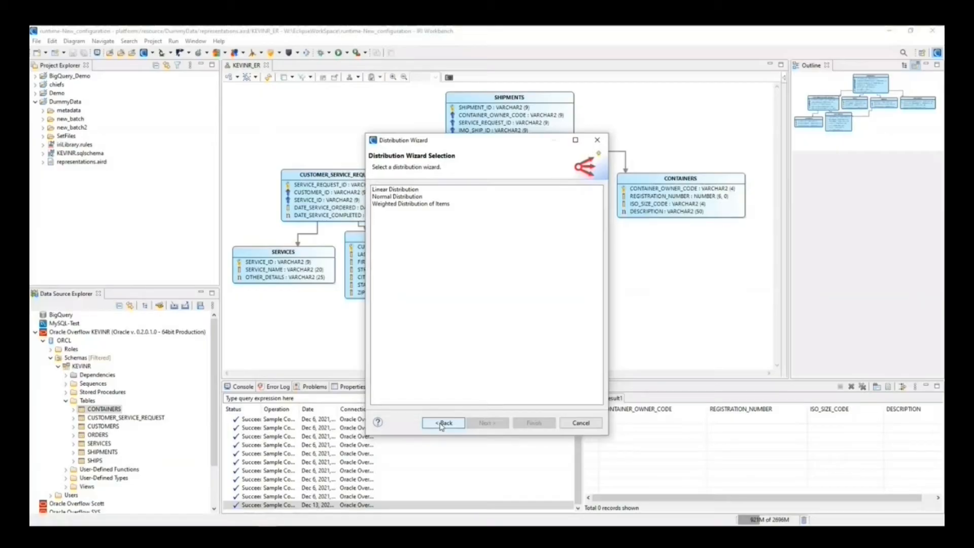
{"action": "left_click", "coordinate": [441, 424]}
{"action": "left_click", "coordinate": [441, 424]}
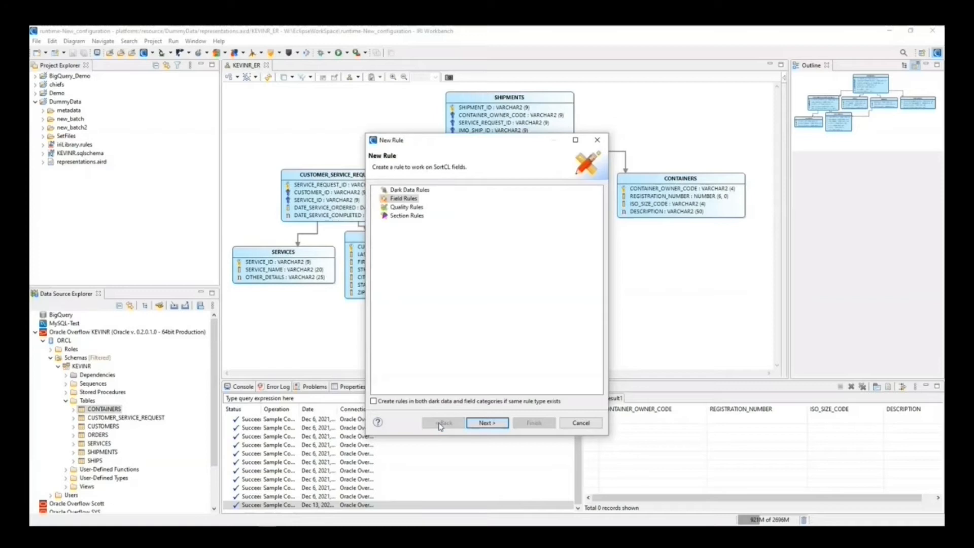
{"action": "left_click", "coordinate": [598, 422]}
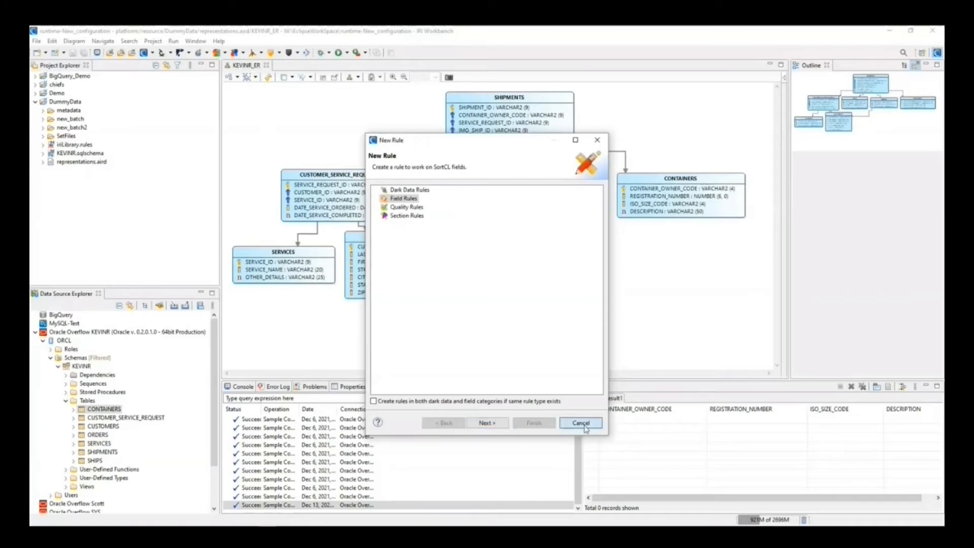
Step: Start a test data job script named new_job in BigQuery_Demo and add four fields to its random input layout
{"action": "left_click", "coordinate": [261, 53]}
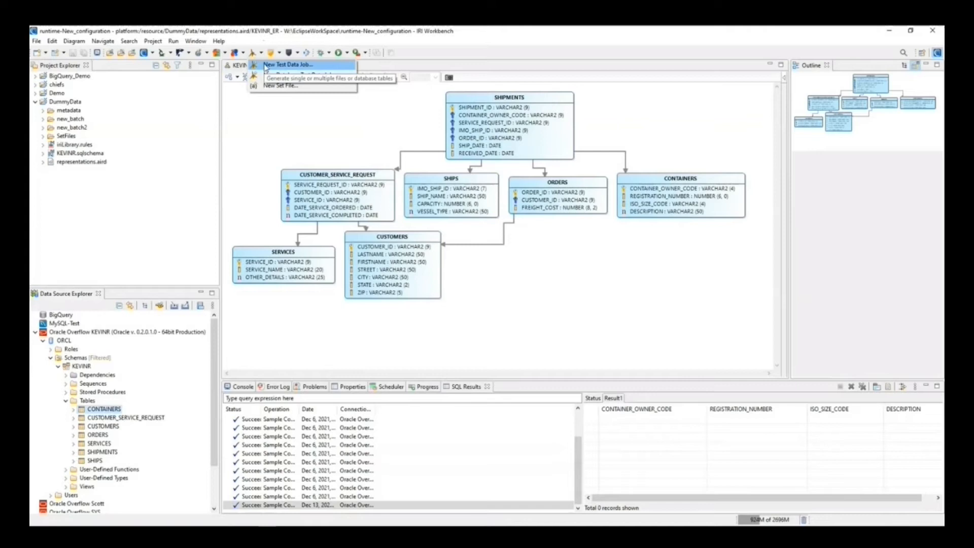
{"action": "left_click", "coordinate": [265, 66]}
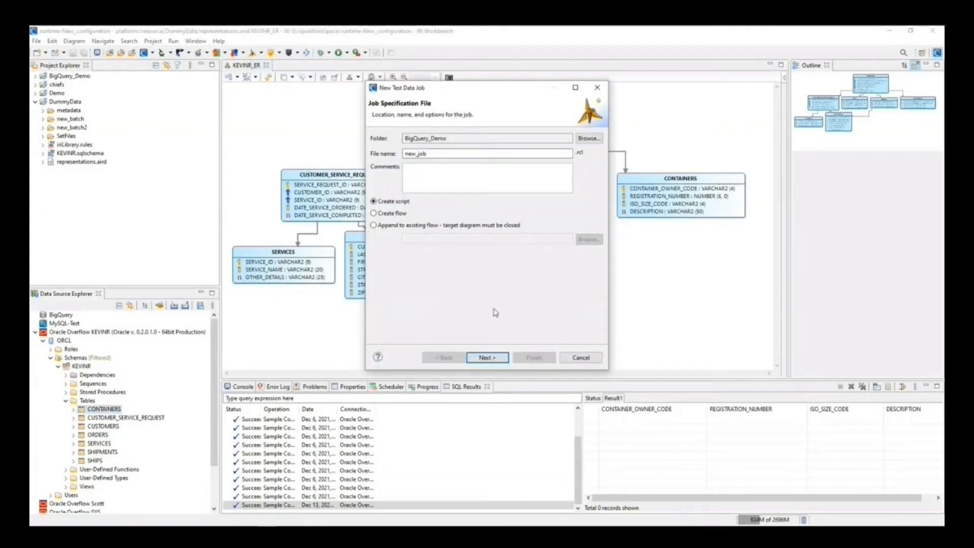
{"action": "left_click", "coordinate": [488, 358]}
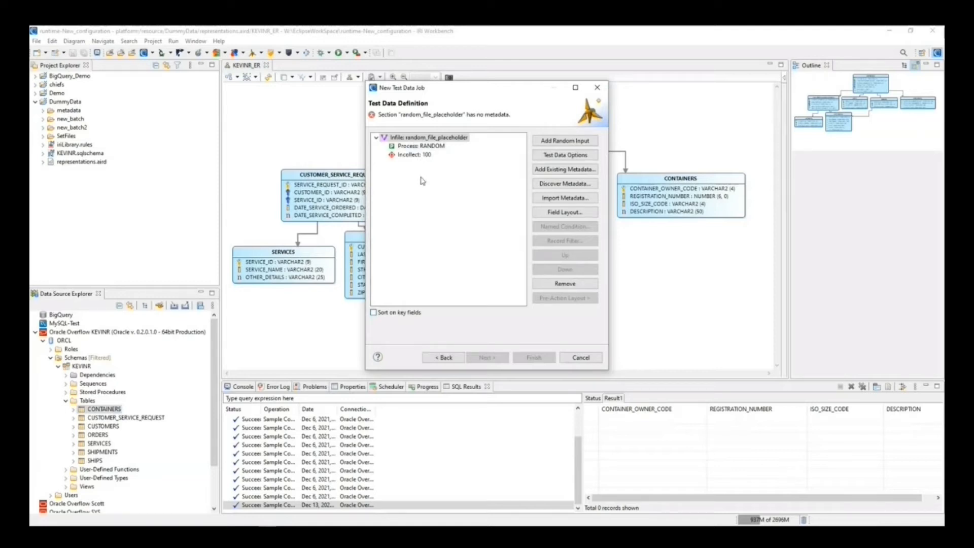
{"action": "left_click", "coordinate": [569, 211]}
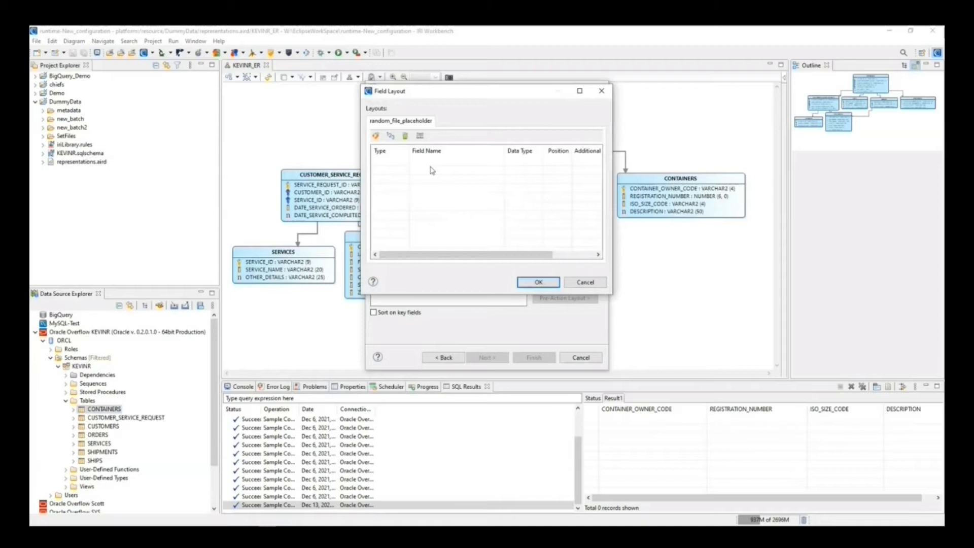
{"action": "left_click", "coordinate": [376, 136]}
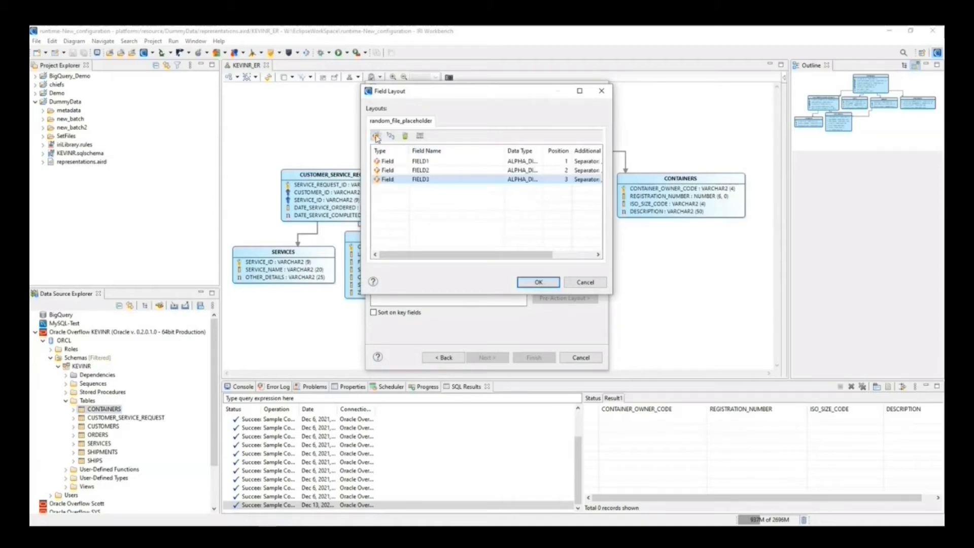
{"action": "left_click", "coordinate": [376, 136]}
Step: Check which generation rules can be created for the first field in the layout, and leave without creating one
{"action": "left_click", "coordinate": [441, 162]}
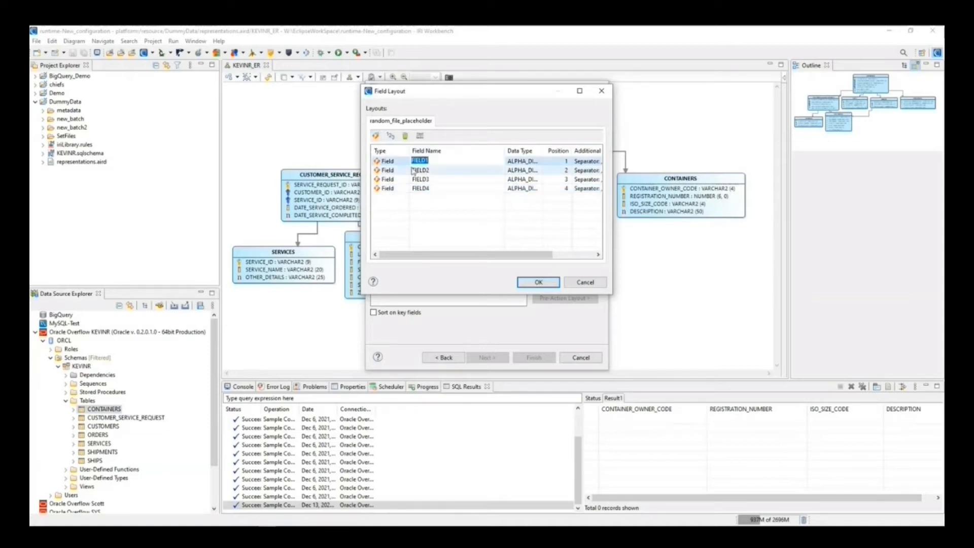
{"action": "left_click", "coordinate": [391, 162]}
{"action": "right_click", "coordinate": [390, 163]}
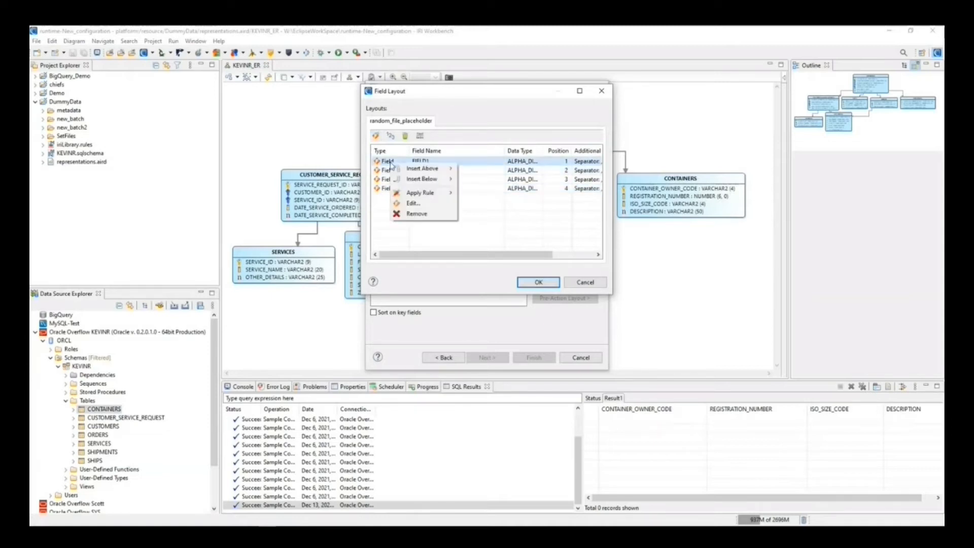
{"action": "mouse_move", "coordinate": [411, 196]}
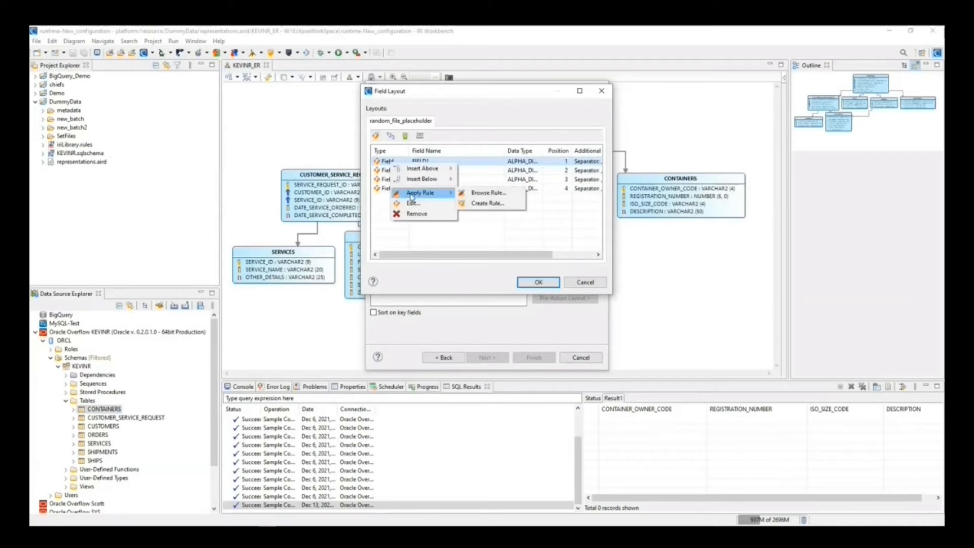
{"action": "left_click", "coordinate": [501, 203]}
{"action": "scroll", "coordinate": [500, 193], "scroll_direction": "down", "scroll_amount": 2}
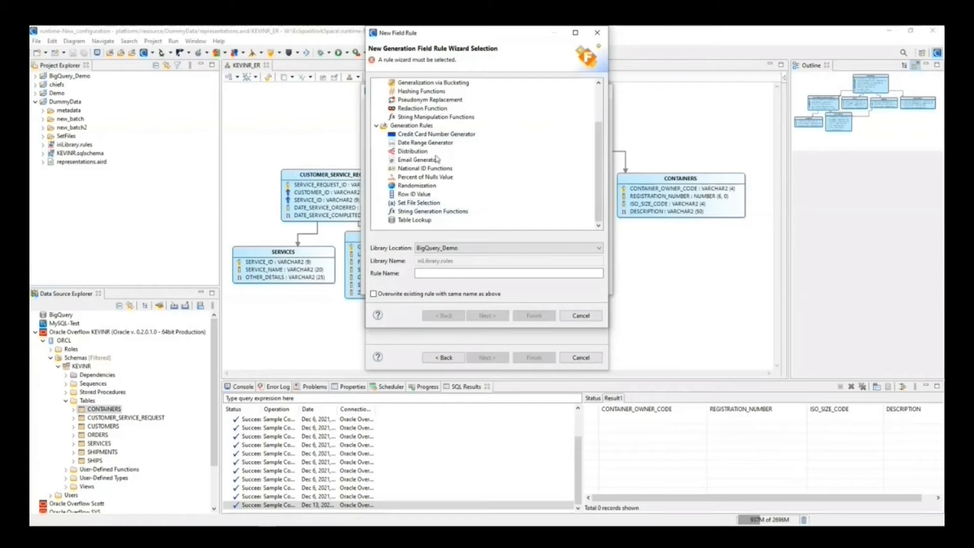
{"action": "left_click", "coordinate": [593, 316]}
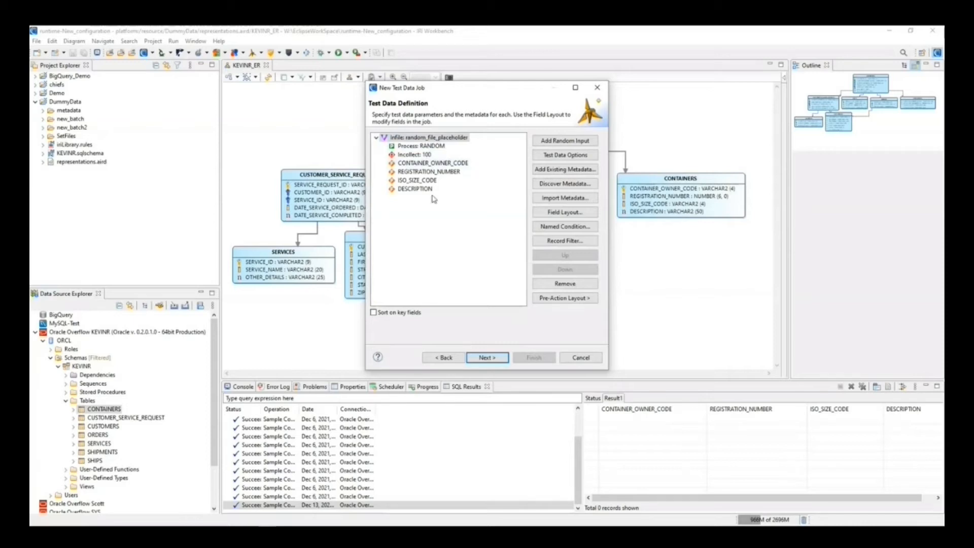
Step: Check the available data target types for the test data job and cancel the job without adding a target
{"action": "left_click", "coordinate": [426, 154]}
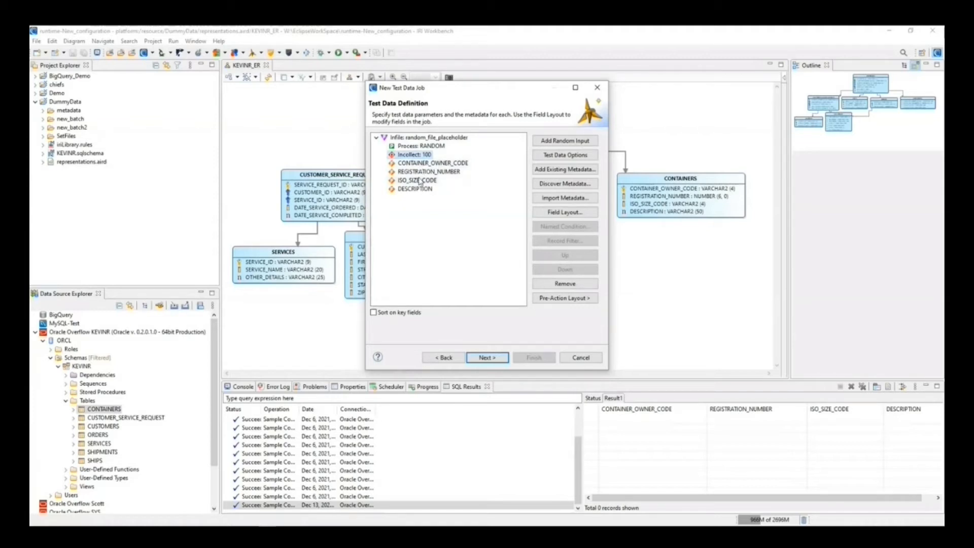
{"action": "left_click", "coordinate": [494, 359]}
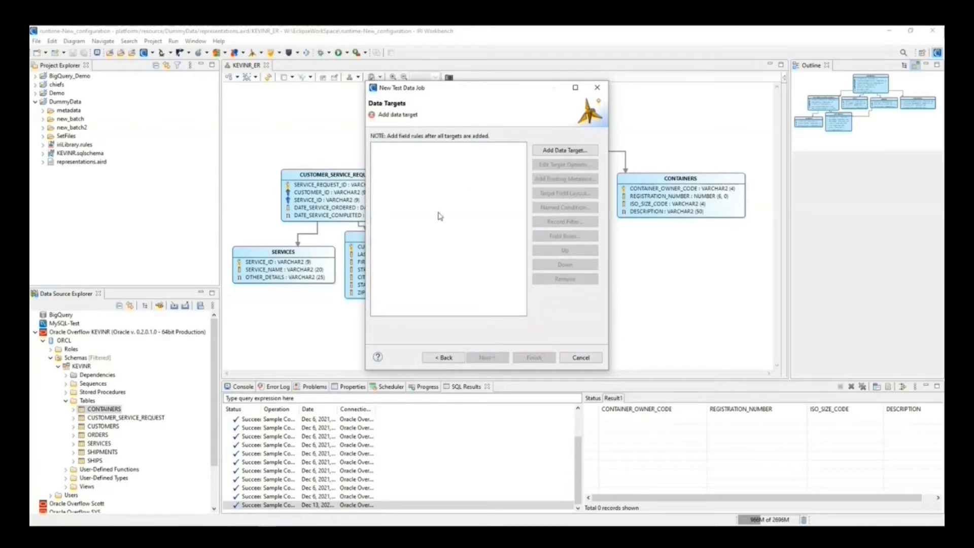
{"action": "left_click", "coordinate": [545, 150]}
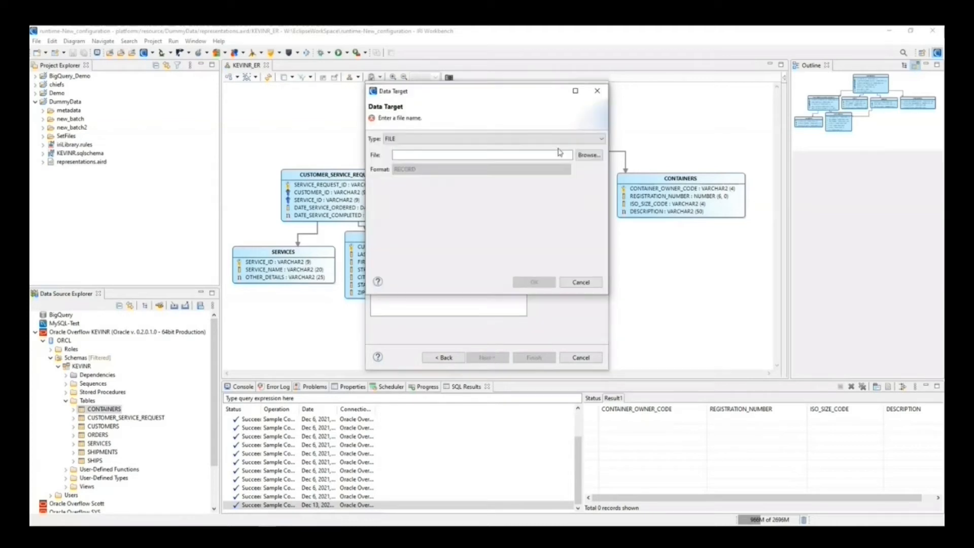
{"action": "left_click", "coordinate": [523, 138]}
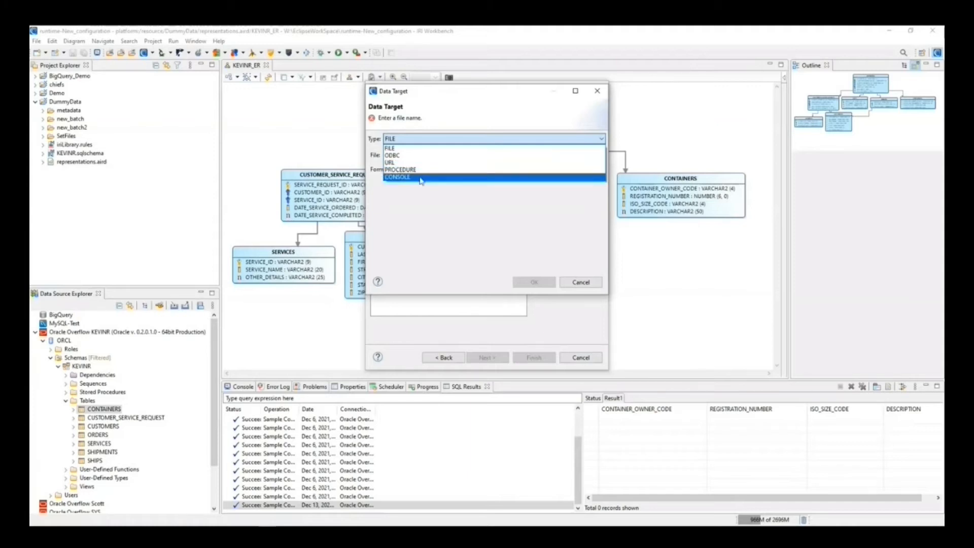
{"action": "left_click", "coordinate": [589, 286]}
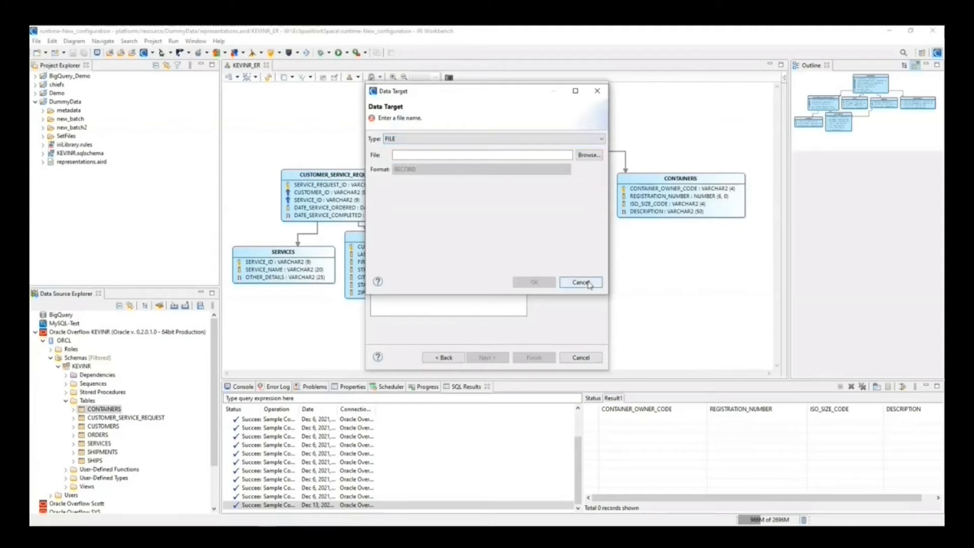
{"action": "left_click", "coordinate": [584, 281]}
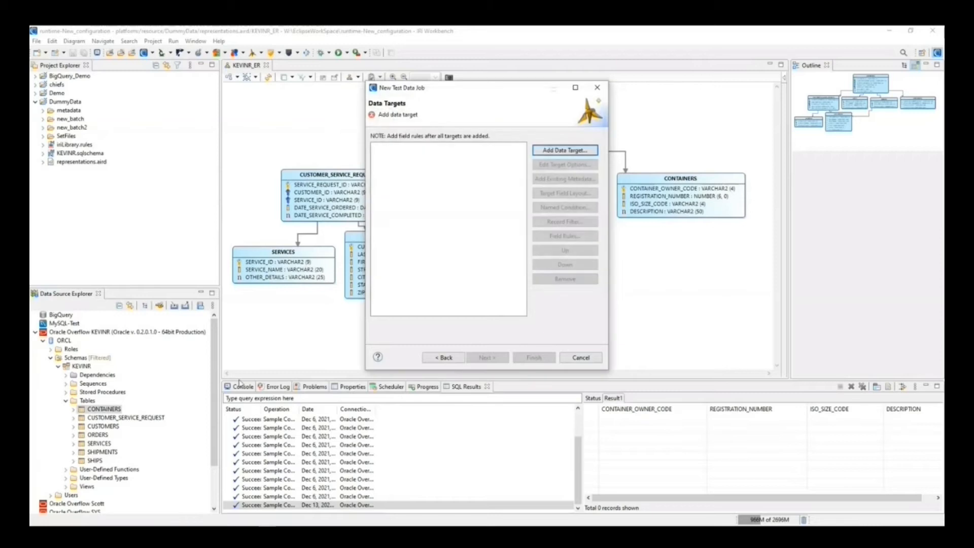
{"action": "left_click", "coordinate": [581, 357]}
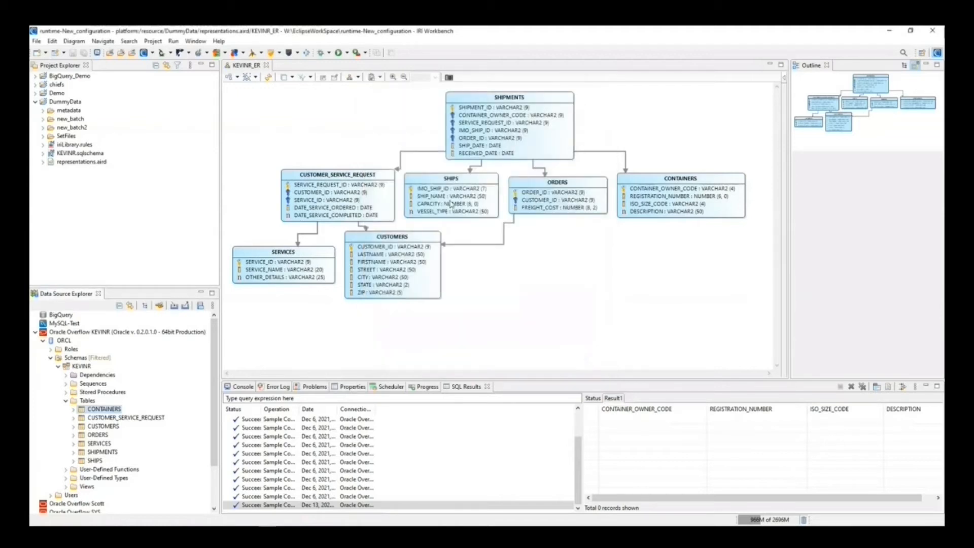
Step: Open ShipName.set from the SetFiles folder of DummyData and look through its ship names
{"action": "left_click", "coordinate": [44, 136]}
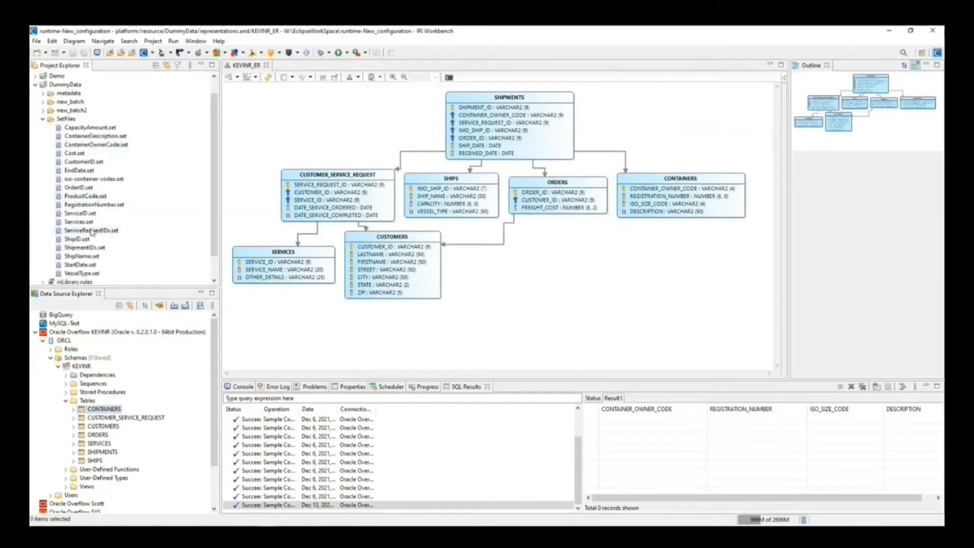
{"action": "left_click", "coordinate": [77, 255]}
{"action": "double_click", "coordinate": [77, 255]}
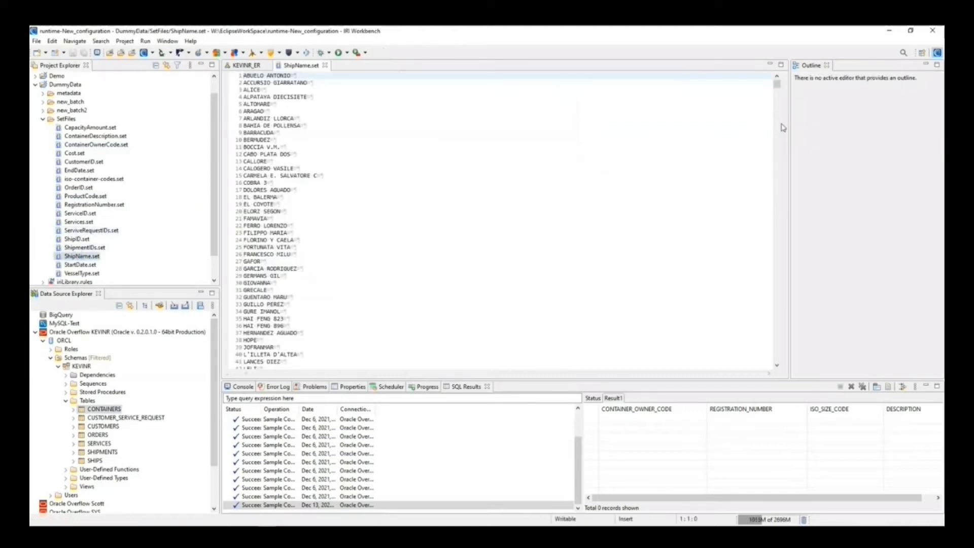
{"action": "scroll", "coordinate": [776, 126], "scroll_direction": "down", "scroll_amount": 20}
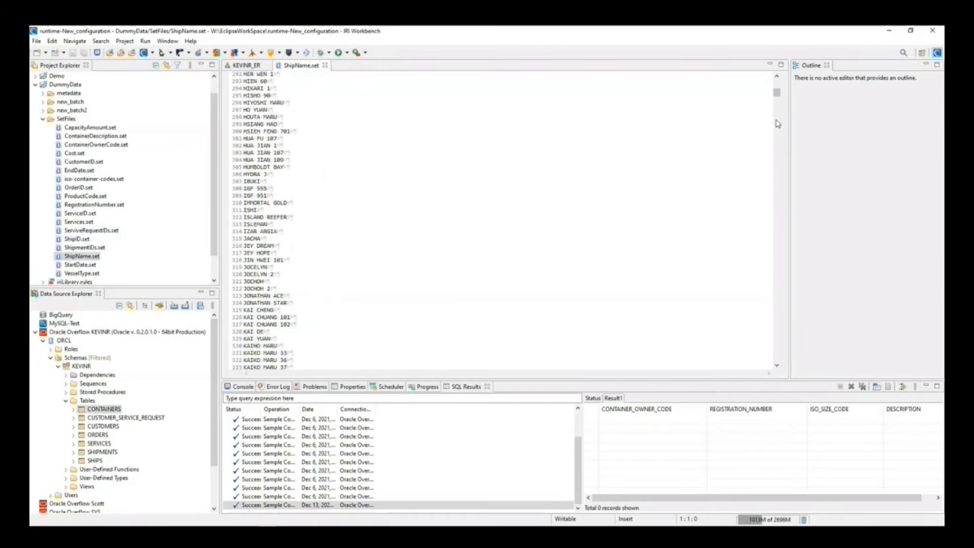
{"action": "scroll", "coordinate": [348, 180], "scroll_direction": "up", "scroll_amount": 20}
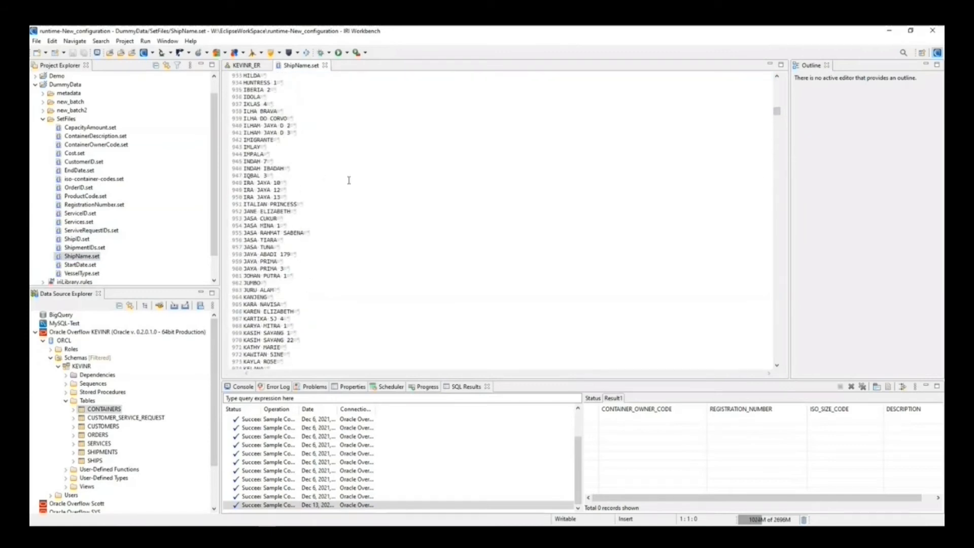
{"action": "scroll", "coordinate": [349, 180], "scroll_direction": "up", "scroll_amount": 20}
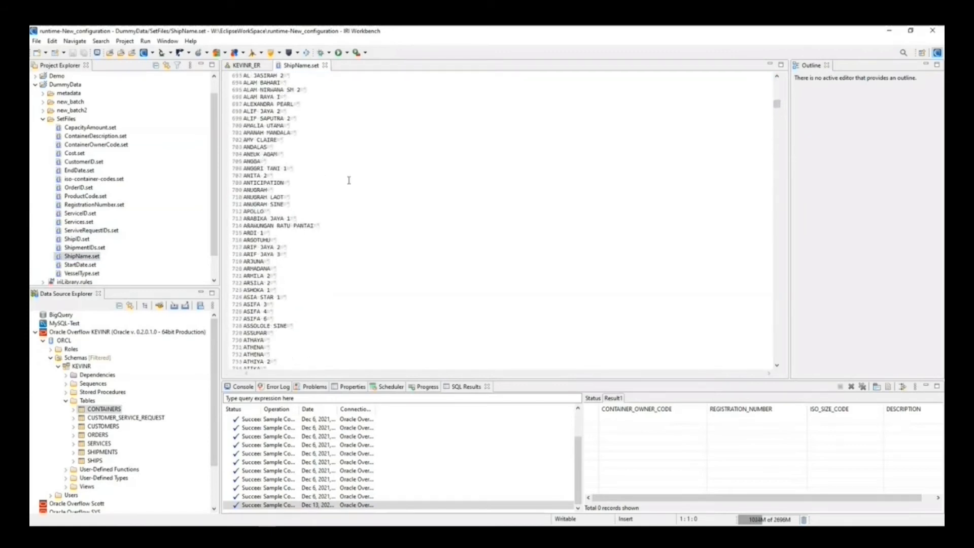
{"action": "scroll", "coordinate": [348, 180], "scroll_direction": "up", "scroll_amount": 20}
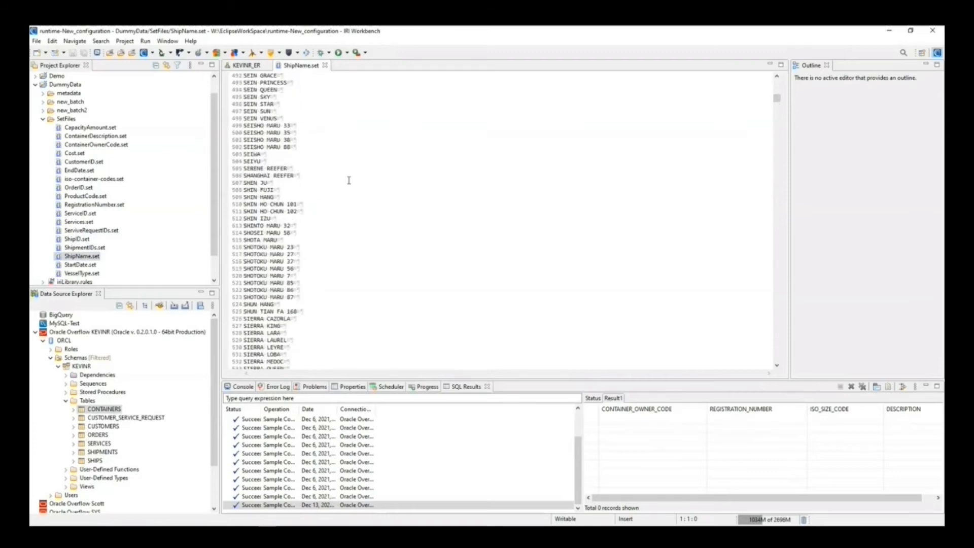
{"action": "scroll", "coordinate": [348, 180], "scroll_direction": "up", "scroll_amount": 7}
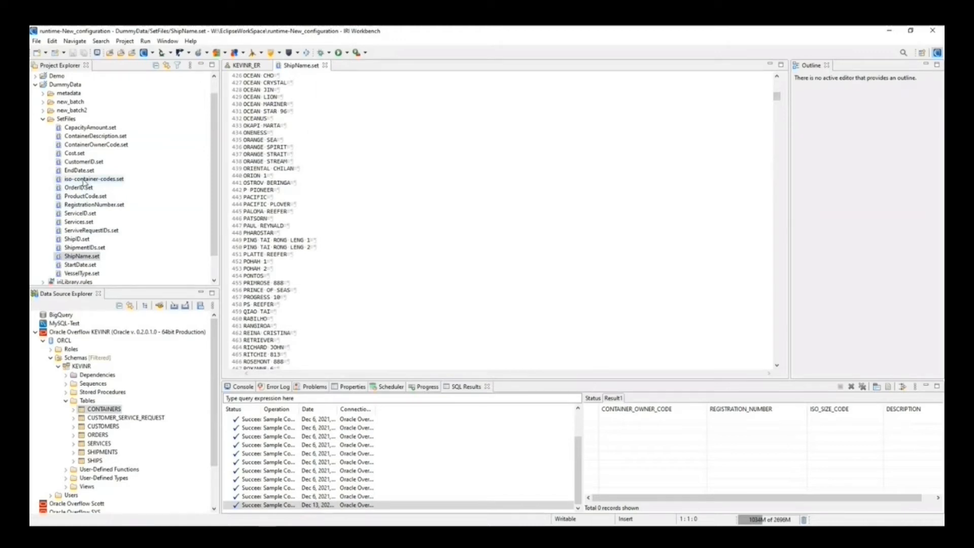
Step: Look over the set files in DummyData and review the earlier ship name entries in ShipName.set
{"action": "scroll", "coordinate": [106, 232], "scroll_direction": "up", "scroll_amount": 1}
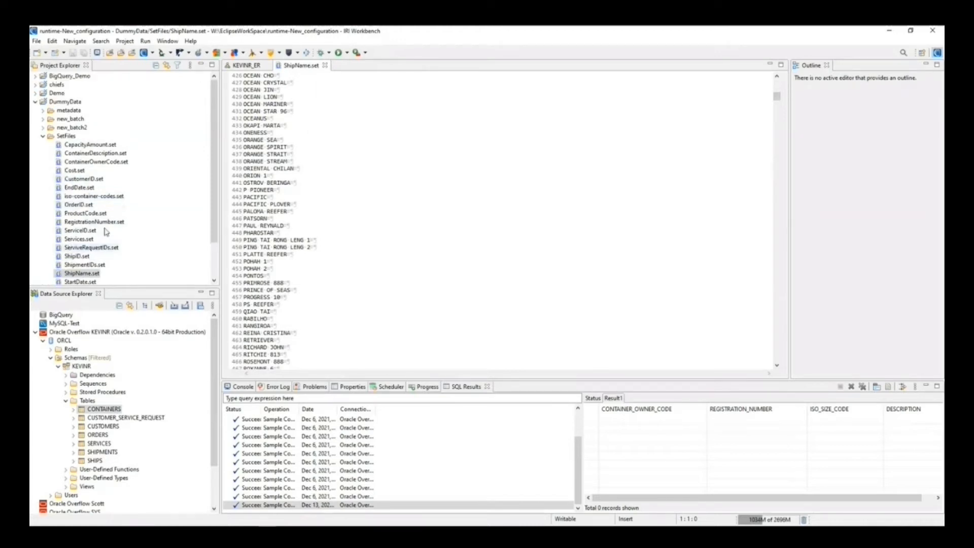
{"action": "scroll", "coordinate": [106, 231], "scroll_direction": "down", "scroll_amount": 1}
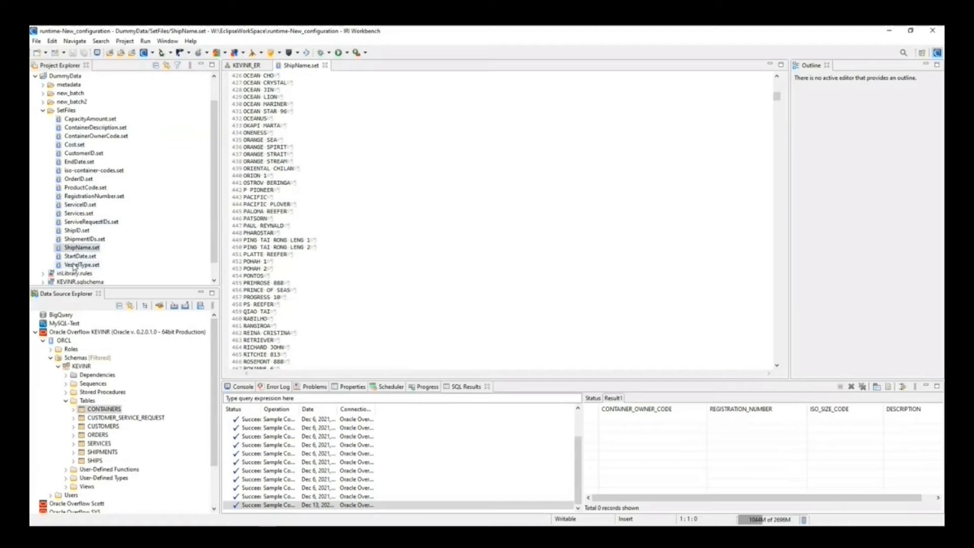
{"action": "scroll", "coordinate": [551, 138], "scroll_direction": "up", "scroll_amount": 20}
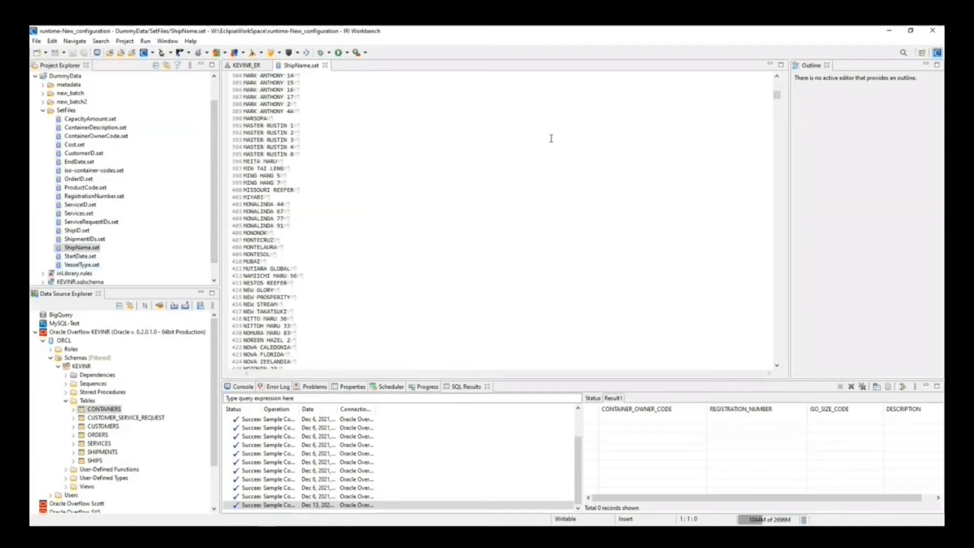
{"action": "scroll", "coordinate": [551, 138], "scroll_direction": "up", "scroll_amount": 7}
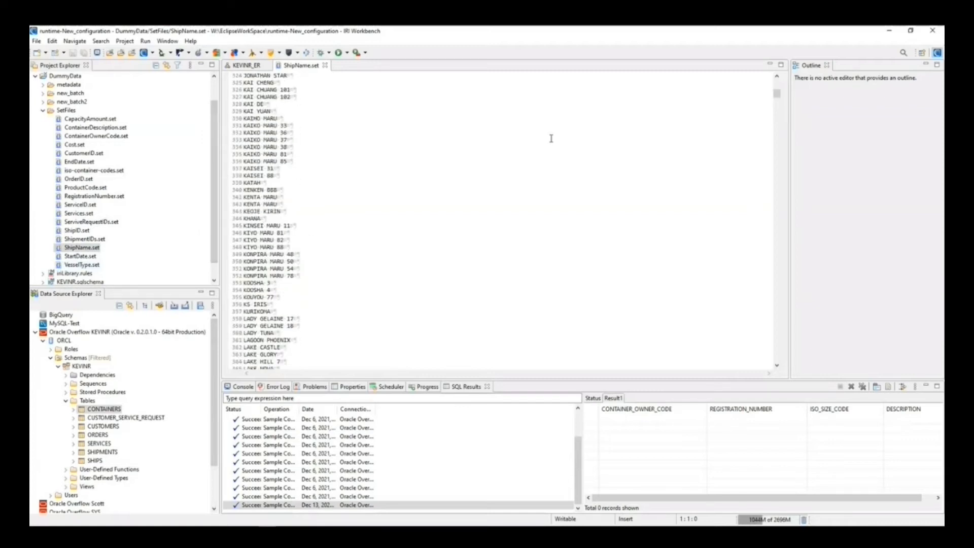
{"action": "scroll", "coordinate": [578, 129], "scroll_direction": "up", "scroll_amount": 20}
{"action": "scroll", "coordinate": [579, 129], "scroll_direction": "up", "scroll_amount": 17}
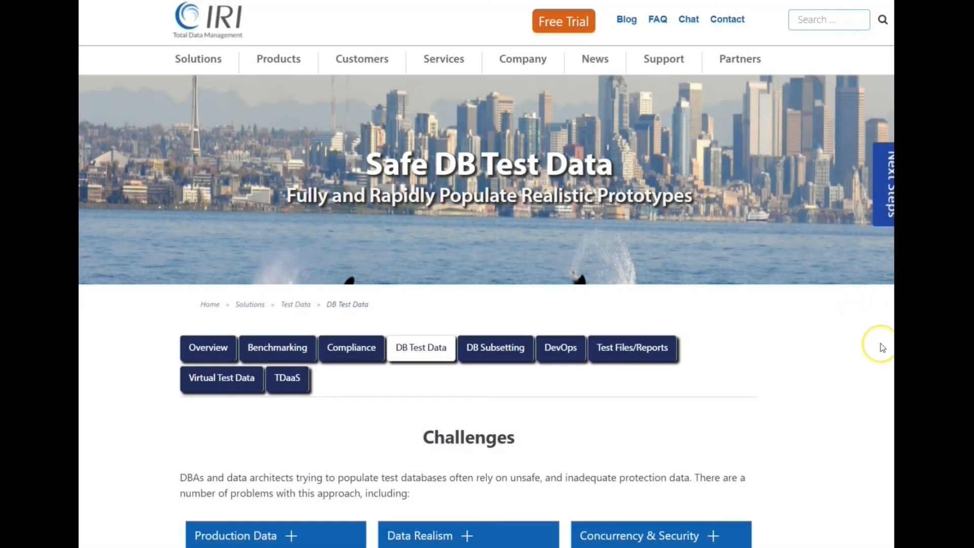
Step: Switch to IRI's Safe DB Test Data web page and read from Challenges to the Solutions section
{"action": "scroll", "coordinate": [883, 347], "scroll_direction": "down", "scroll_amount": 10}
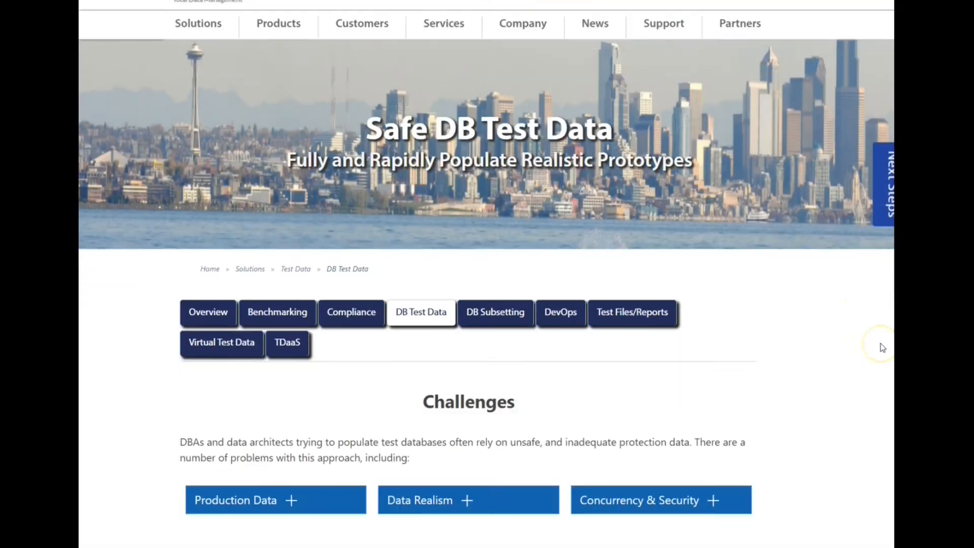
{"action": "scroll", "coordinate": [882, 348], "scroll_direction": "down", "scroll_amount": 2}
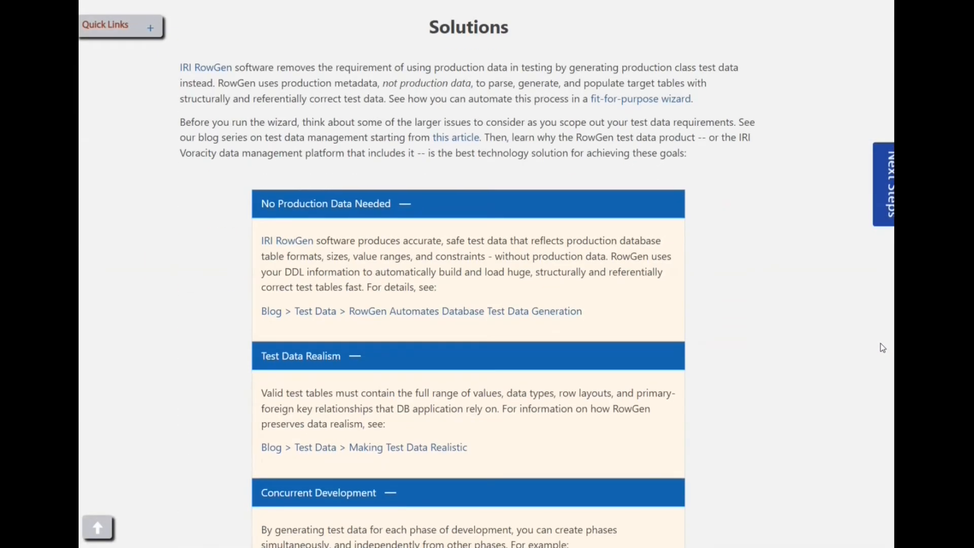
Step: Read the remaining RowGen solution topics, including Concurrent Development, Secure Development and Seamless Transition to Production
{"action": "scroll", "coordinate": [883, 347], "scroll_direction": "down", "scroll_amount": 11}
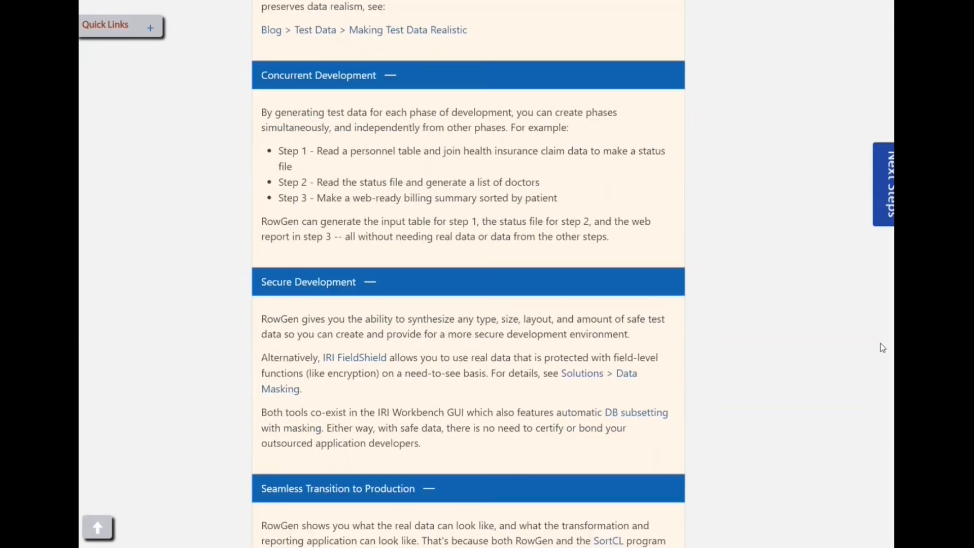
{"action": "scroll", "coordinate": [882, 347], "scroll_direction": "down", "scroll_amount": 1}
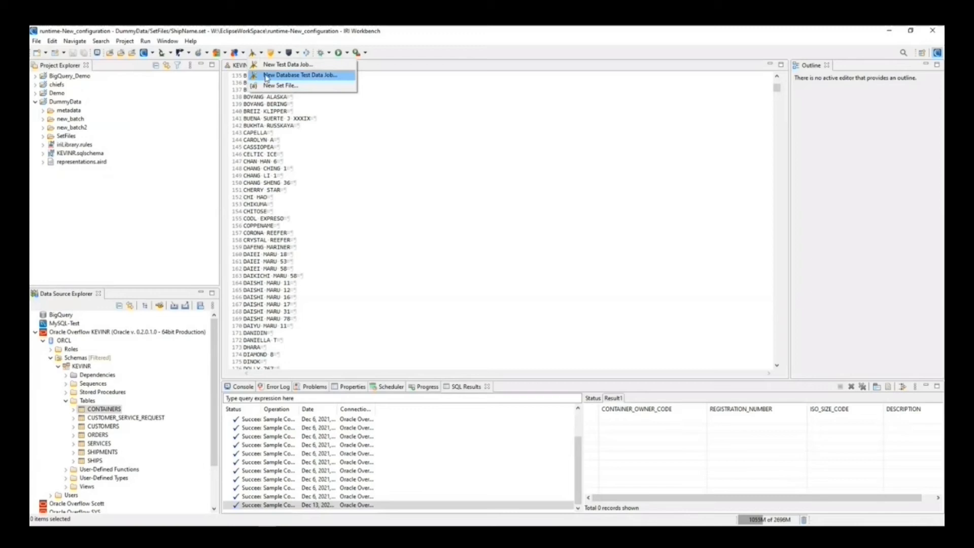
Step: Start a new database test data job using the Oracle Overflow KEVINR connection profile and recheck its destination settings
{"action": "left_click", "coordinate": [266, 76]}
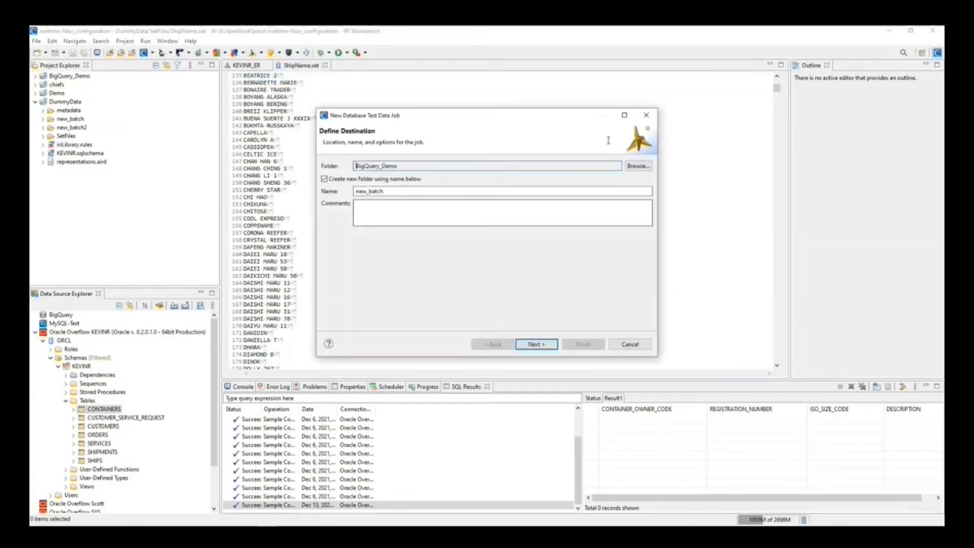
{"action": "left_click", "coordinate": [546, 345]}
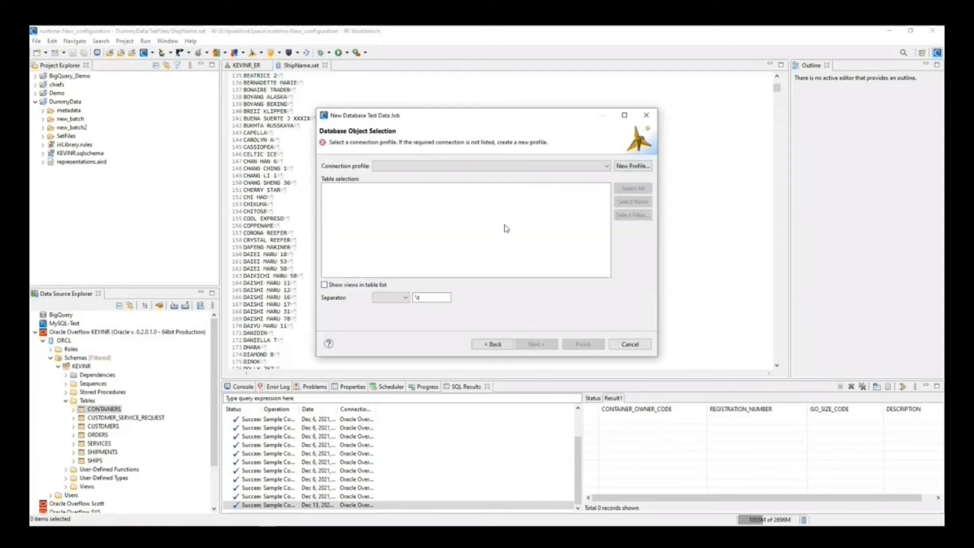
{"action": "left_click", "coordinate": [491, 168]}
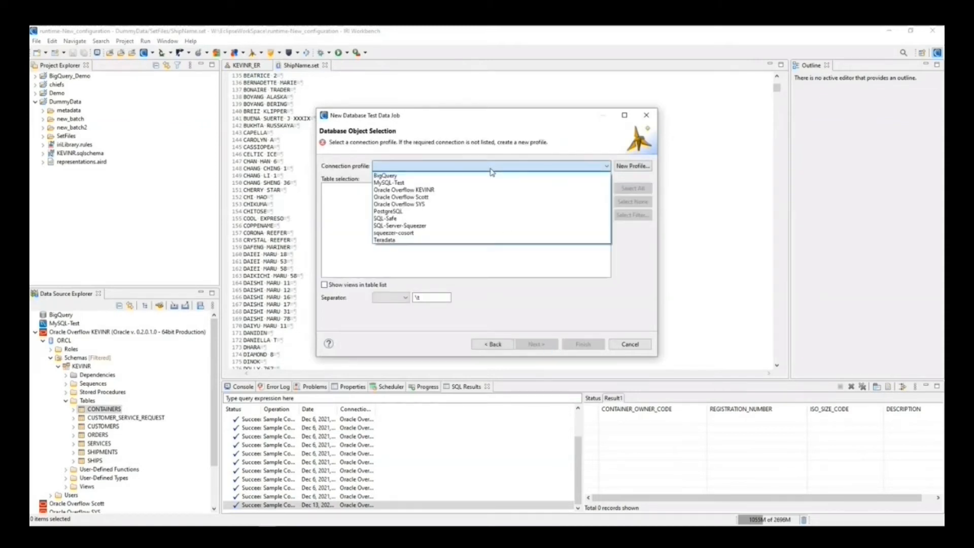
{"action": "left_click", "coordinate": [451, 192]}
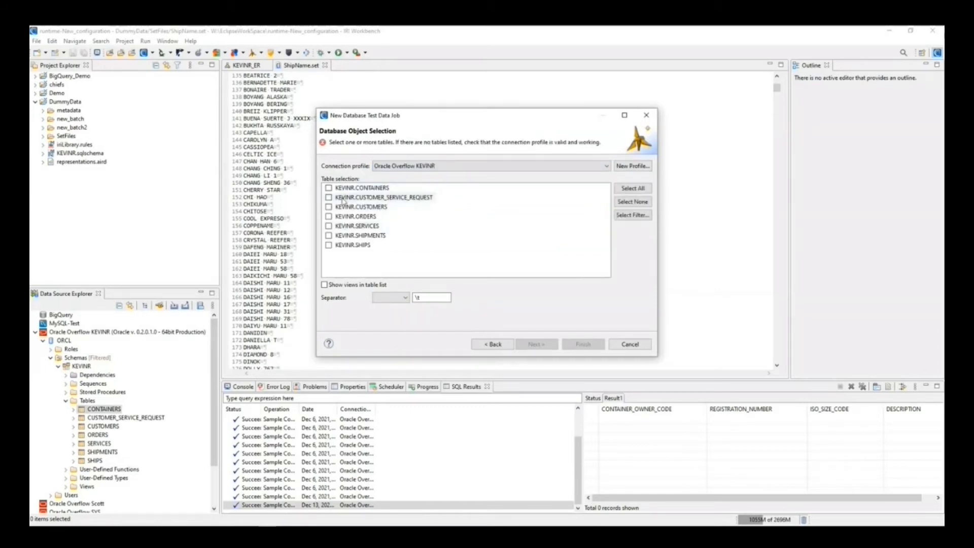
{"action": "left_click", "coordinate": [517, 346]}
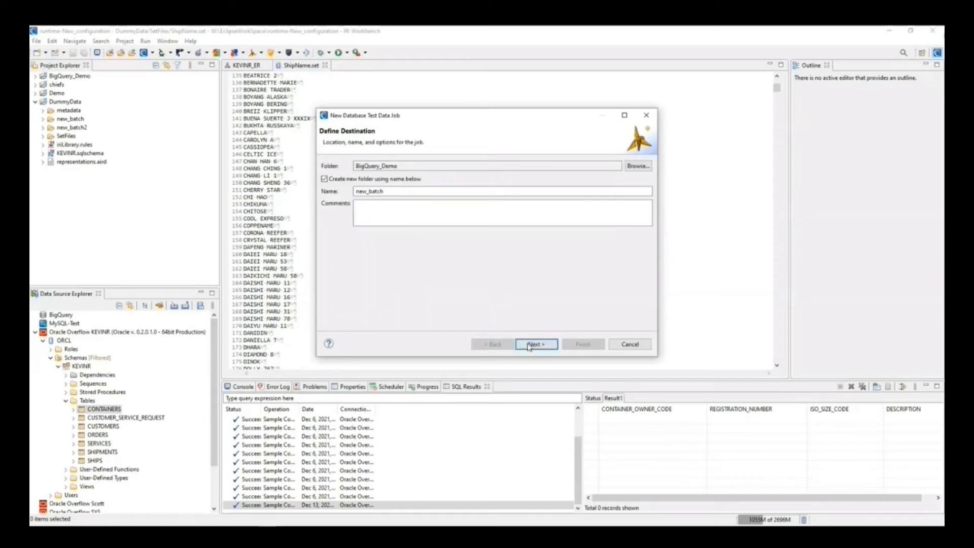
{"action": "left_click", "coordinate": [507, 345]}
Step: Include the tables CONTAINERS, CUSTOMER_SERVICE_REQUEST, CUSTOMERS, ORDERS, SERVICES, SHIPMENTS and SHIPS in the test data job
{"action": "left_click", "coordinate": [328, 188]}
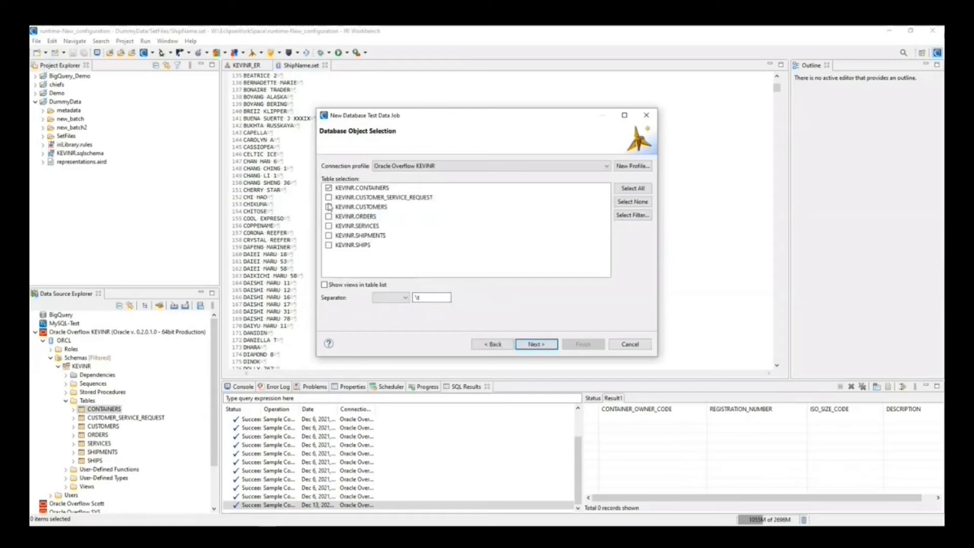
{"action": "left_click", "coordinate": [329, 197]}
{"action": "left_click", "coordinate": [329, 207]}
{"action": "left_click", "coordinate": [329, 216]}
{"action": "left_click", "coordinate": [329, 236]}
{"action": "left_click", "coordinate": [329, 225]}
{"action": "left_click", "coordinate": [552, 345]}
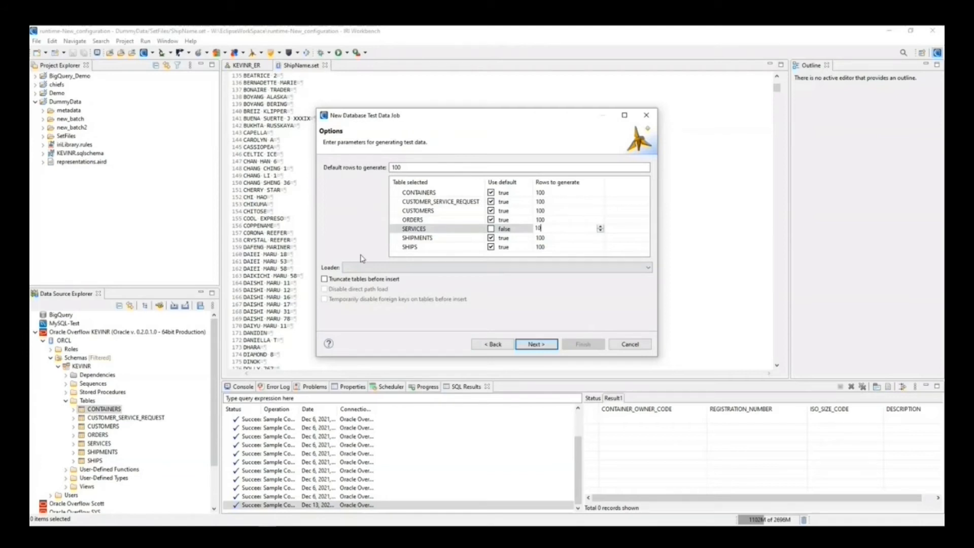
Step: Set the job options to 10 rows for SERVICES, the ODBC loader, and foreign keys temporarily disabled before insert
{"action": "left_click", "coordinate": [368, 267]}
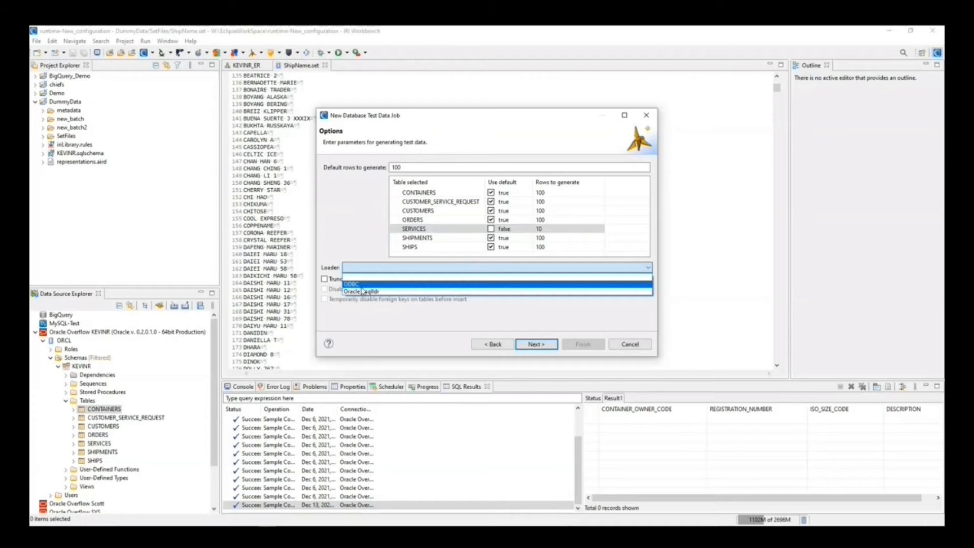
{"action": "left_click", "coordinate": [363, 287]}
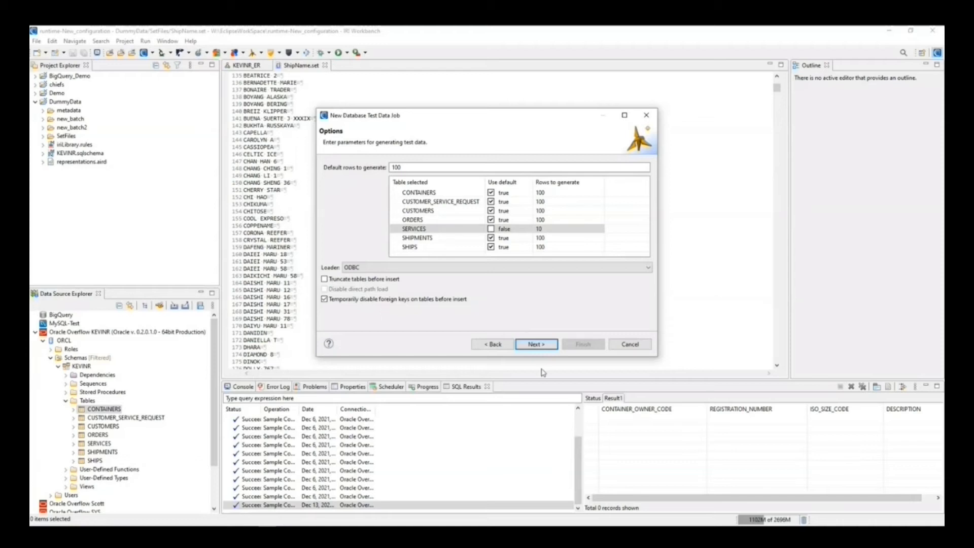
{"action": "left_click", "coordinate": [536, 345]}
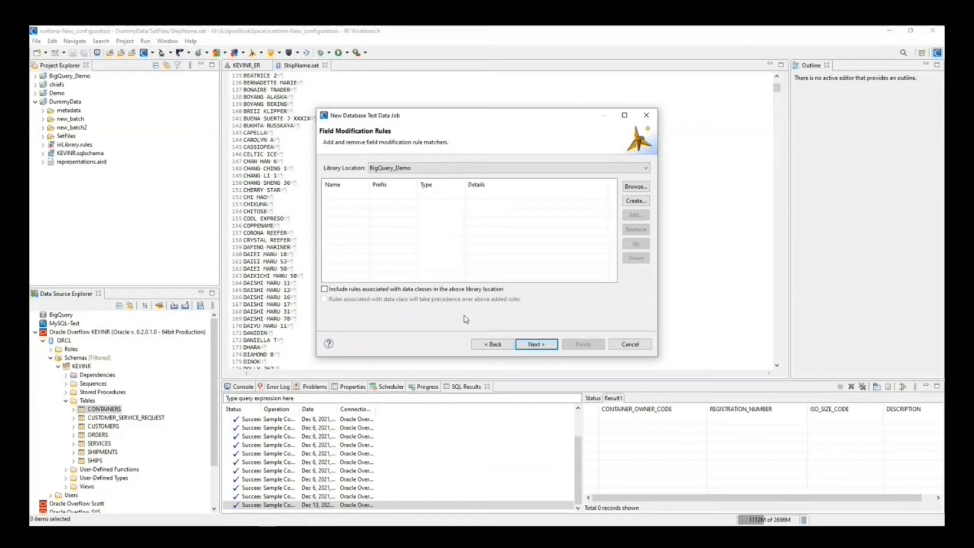
Step: Create a field rule matcher named Test and start a Set File Selection generation rule for it
{"action": "left_click", "coordinate": [637, 202]}
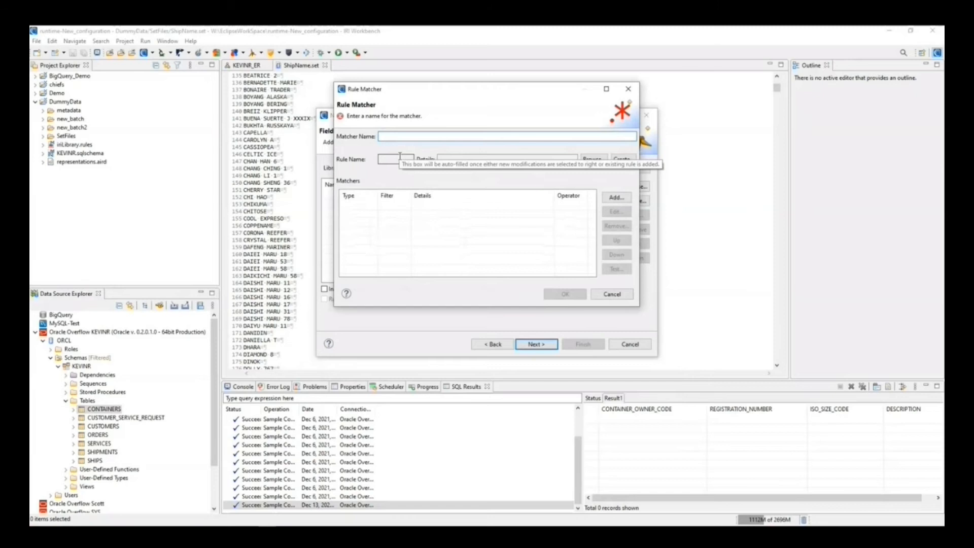
{"action": "type", "text": "Test"}
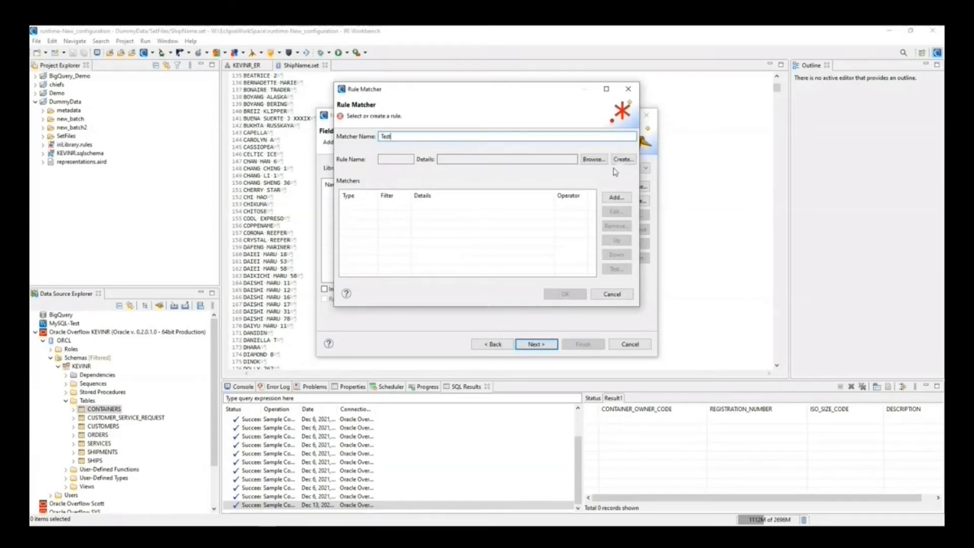
{"action": "left_click", "coordinate": [623, 160]}
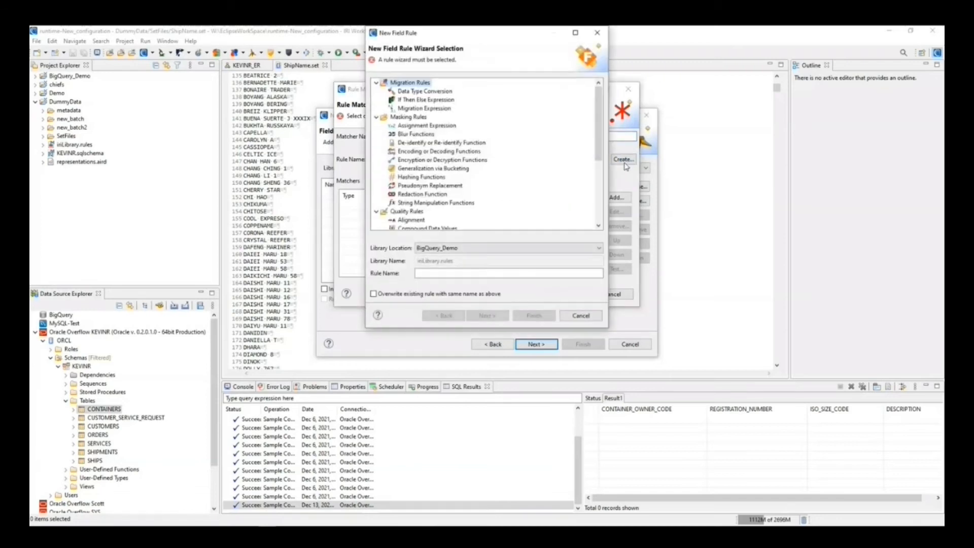
{"action": "scroll", "coordinate": [489, 169], "scroll_direction": "down", "scroll_amount": 5}
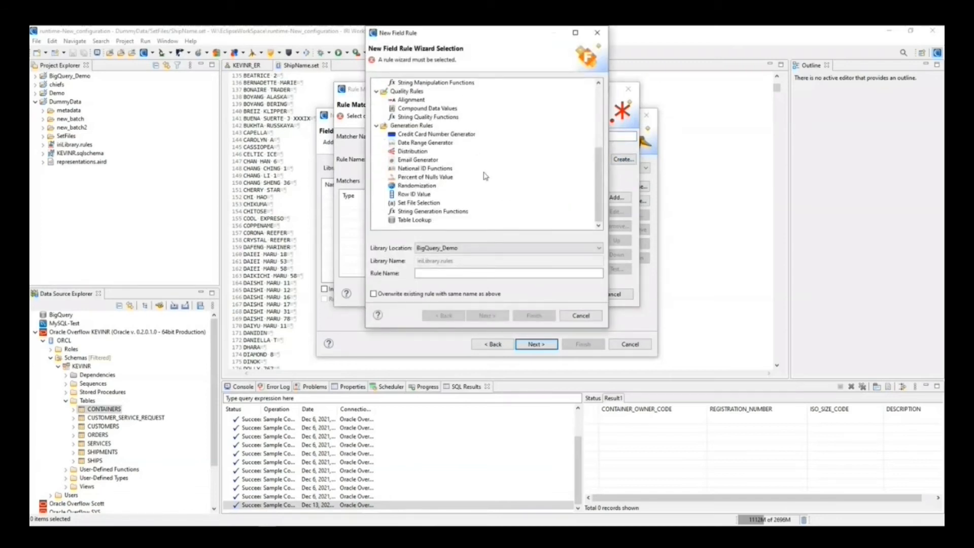
{"action": "left_click", "coordinate": [430, 204]}
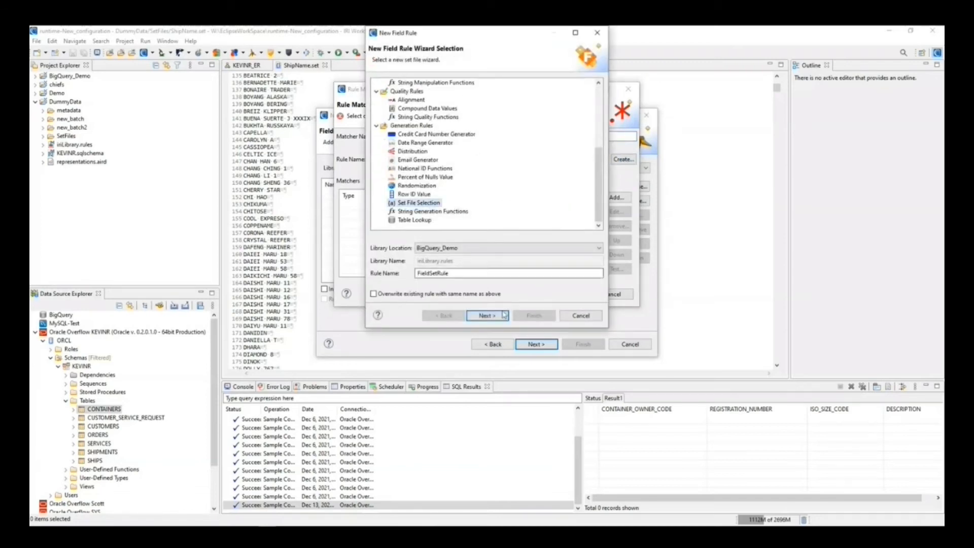
{"action": "left_click", "coordinate": [486, 316]}
Step: Use state_city.set as the rule's set file, keep the selection type ANY and finish the rule
{"action": "left_click", "coordinate": [560, 83]}
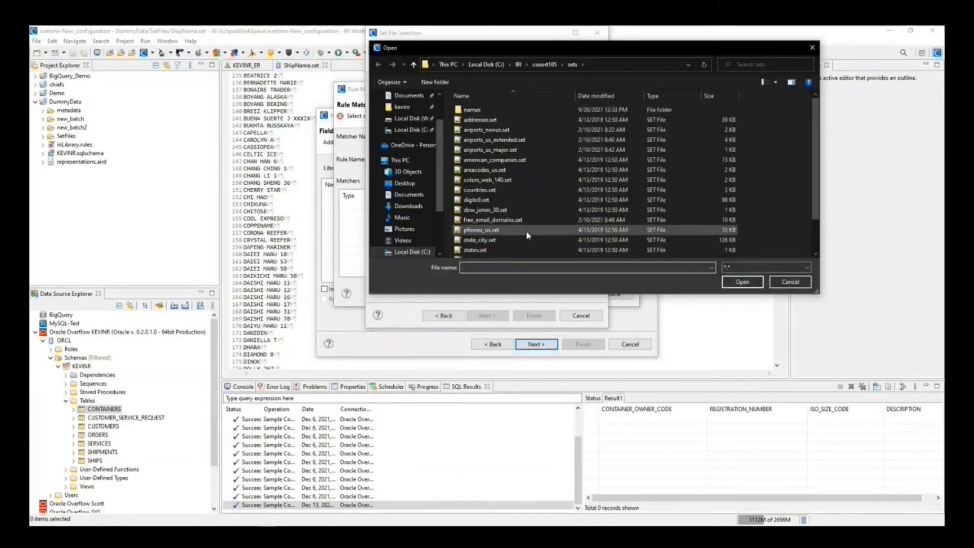
{"action": "left_click", "coordinate": [527, 239]}
{"action": "left_click", "coordinate": [741, 282]}
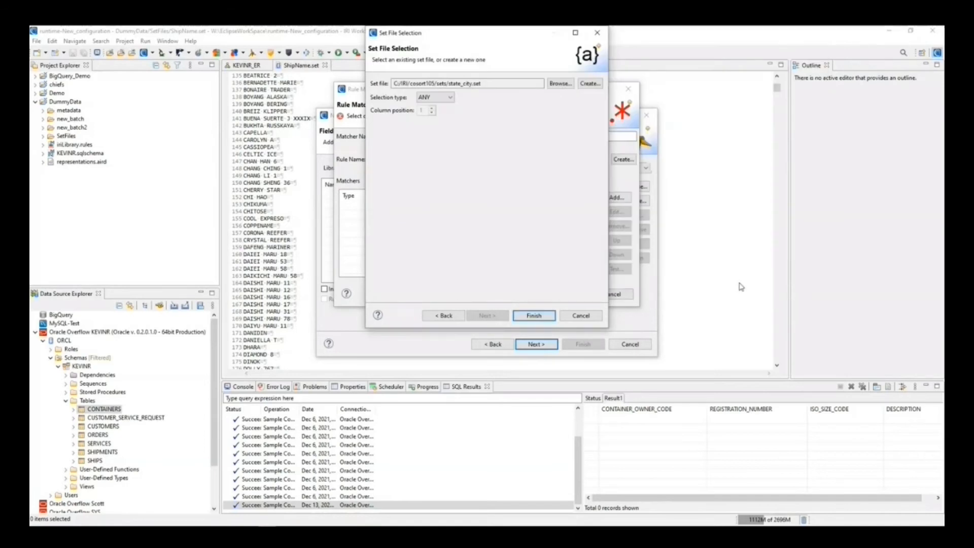
{"action": "left_click", "coordinate": [439, 99]}
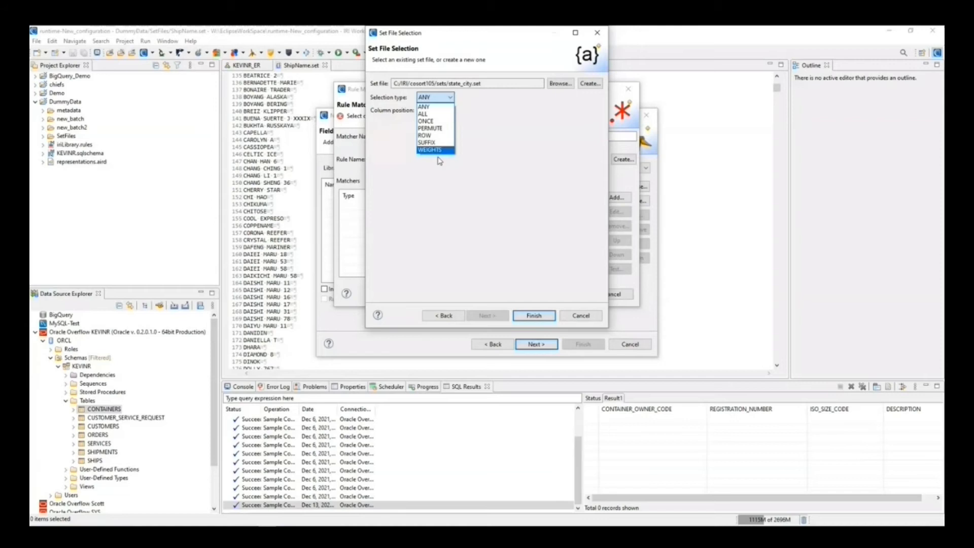
{"action": "left_click", "coordinate": [470, 167]}
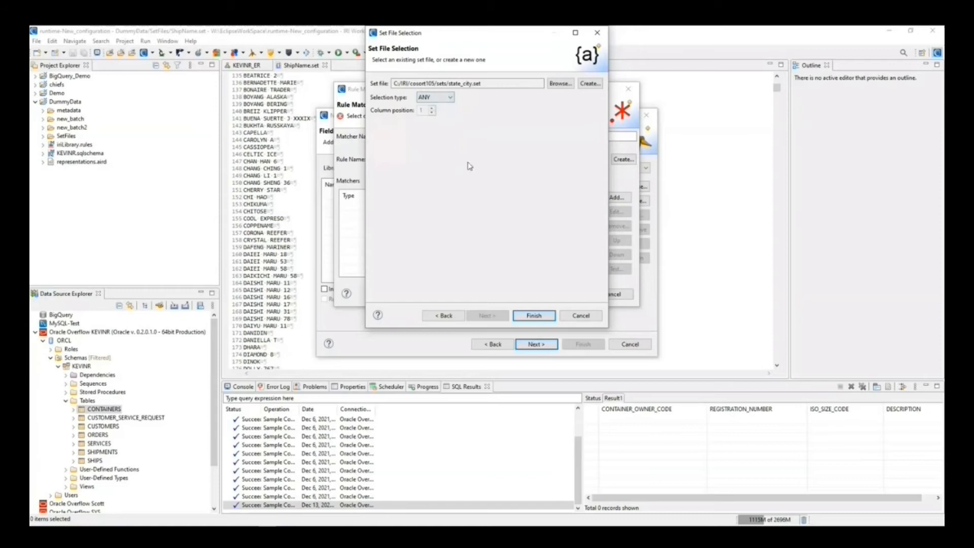
{"action": "left_click", "coordinate": [533, 315]}
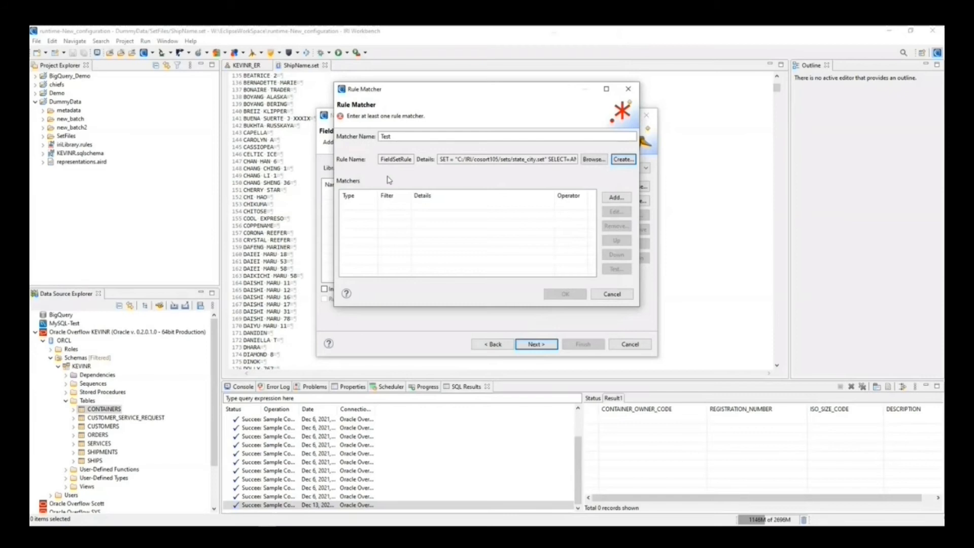
Step: Add a PATTERN matcher with the details .*description and test which columns it matches
{"action": "left_click", "coordinate": [617, 198]}
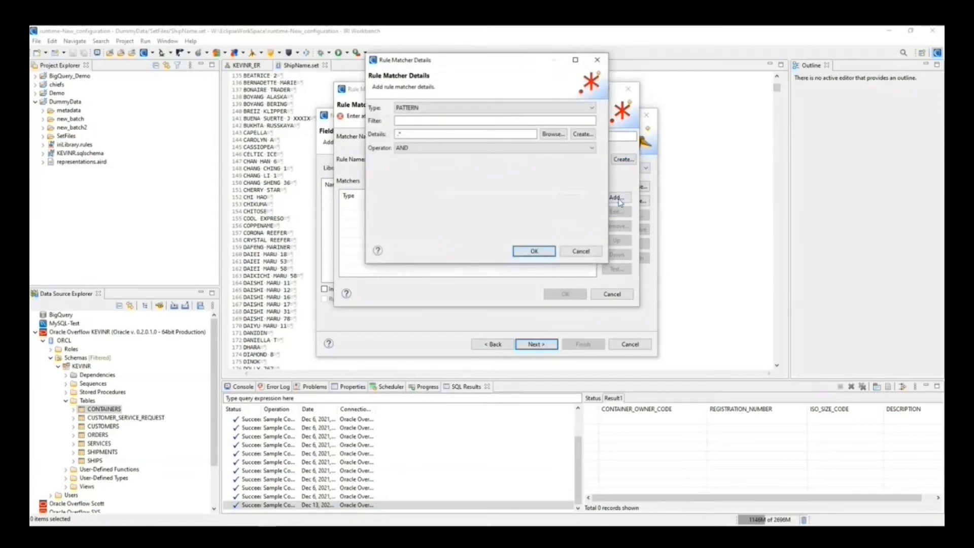
{"action": "left_click", "coordinate": [416, 135]}
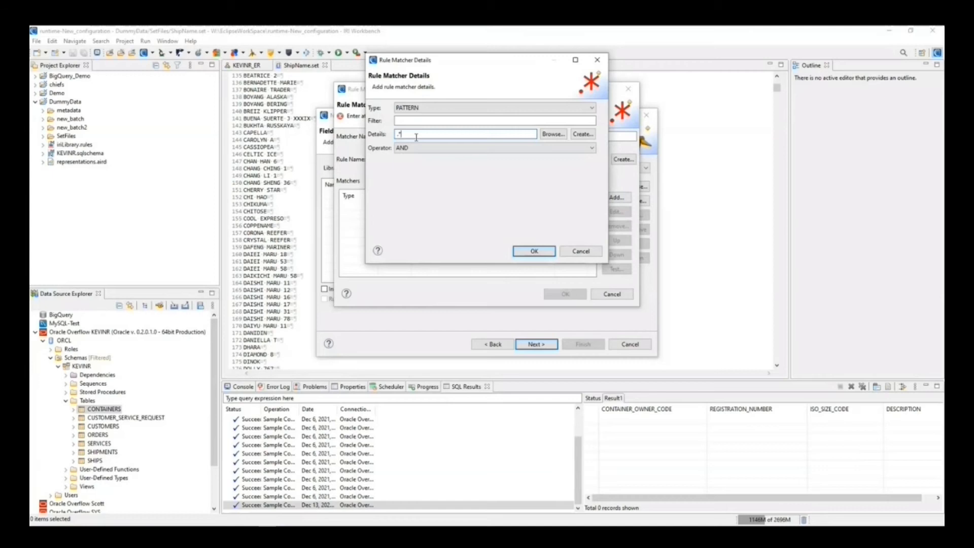
{"action": "type", "text": "description"}
{"action": "left_click", "coordinate": [527, 252]}
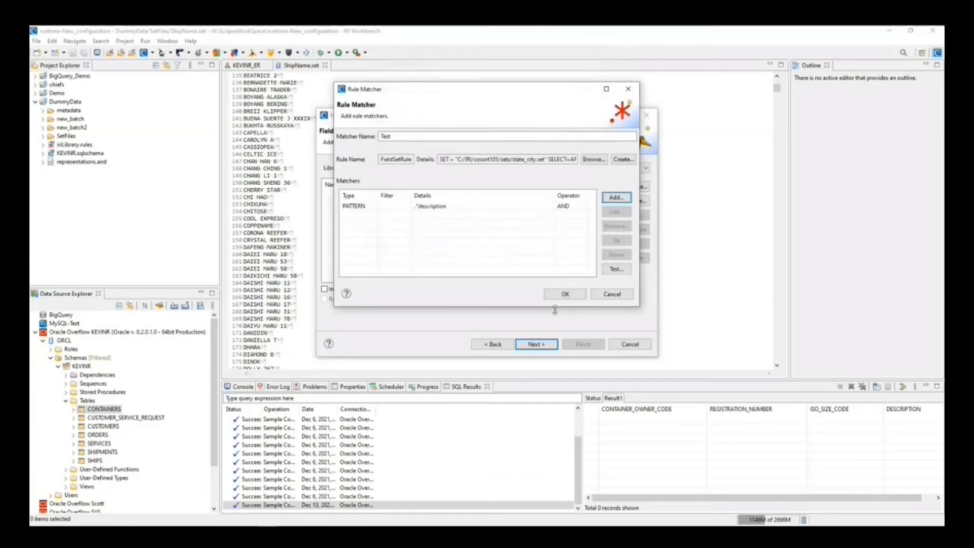
{"action": "left_click", "coordinate": [616, 270]}
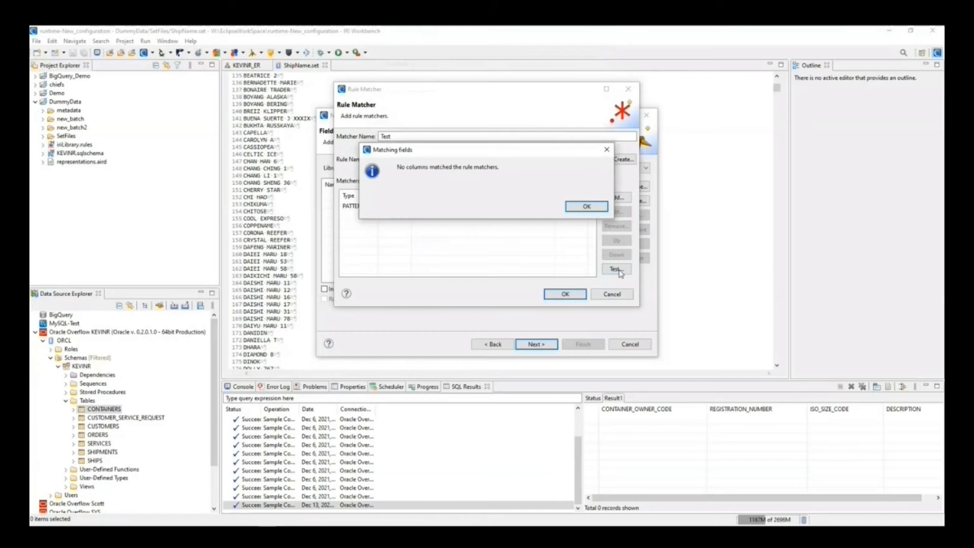
{"action": "left_click", "coordinate": [587, 205]}
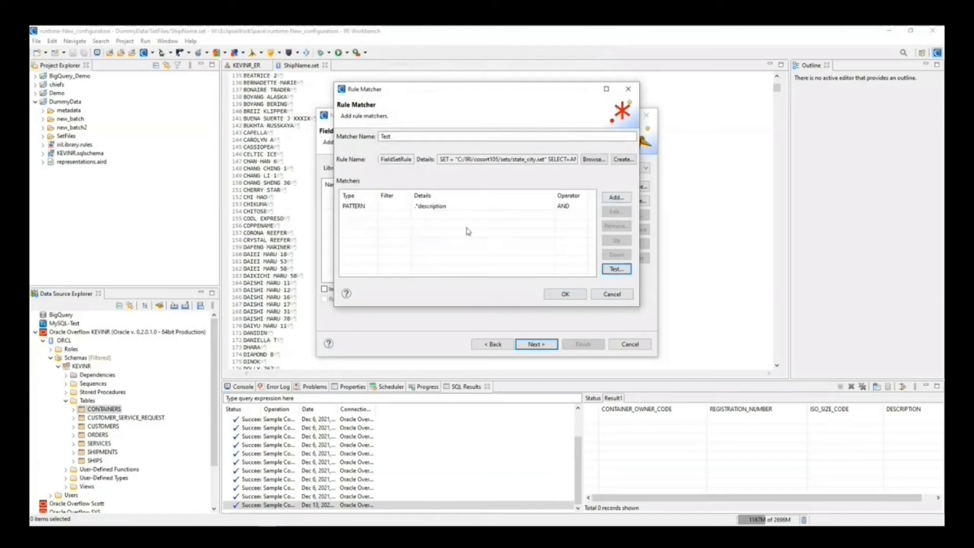
Step: Change the matcher's pattern to DESCRIPTION, retest the matching columns and discard the rule matcher
{"action": "left_click", "coordinate": [447, 206]}
{"action": "left_click", "coordinate": [617, 211]}
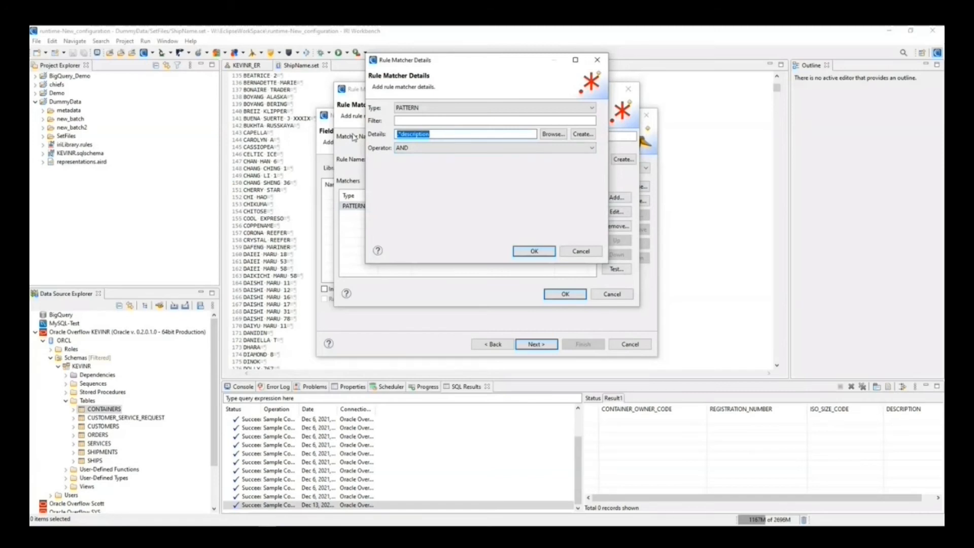
{"action": "type", "text": "DESCRIPTION"}
{"action": "left_click", "coordinate": [533, 251]}
{"action": "left_click", "coordinate": [608, 273]}
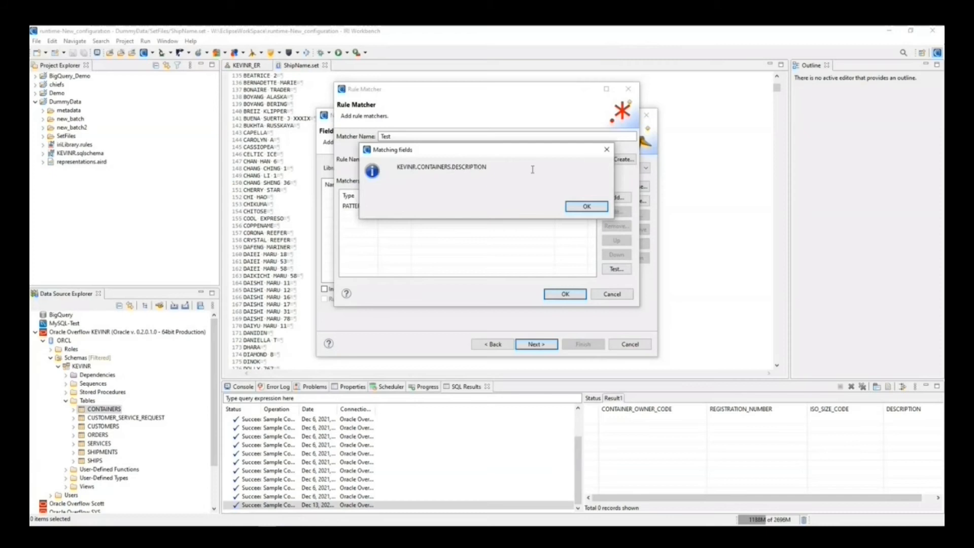
{"action": "left_click", "coordinate": [587, 206]}
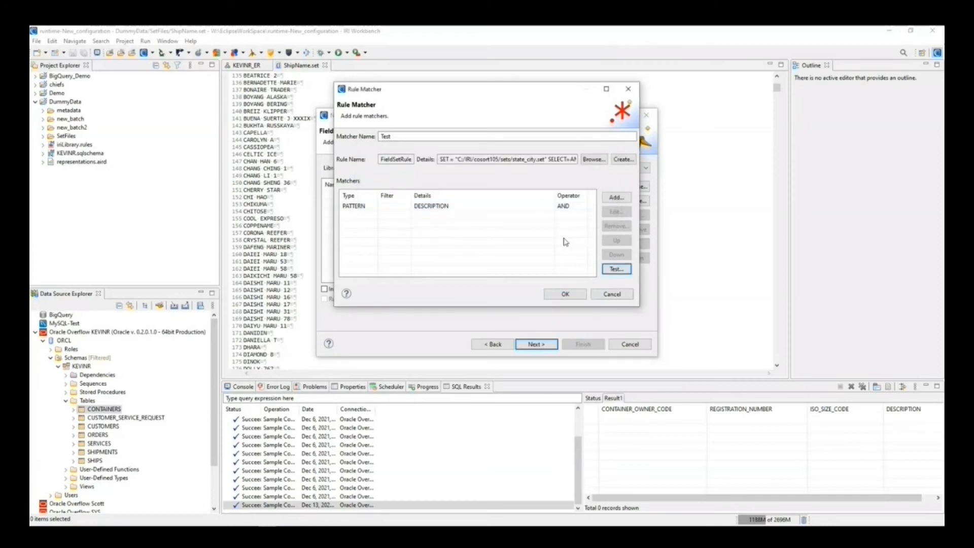
{"action": "left_click", "coordinate": [611, 298]}
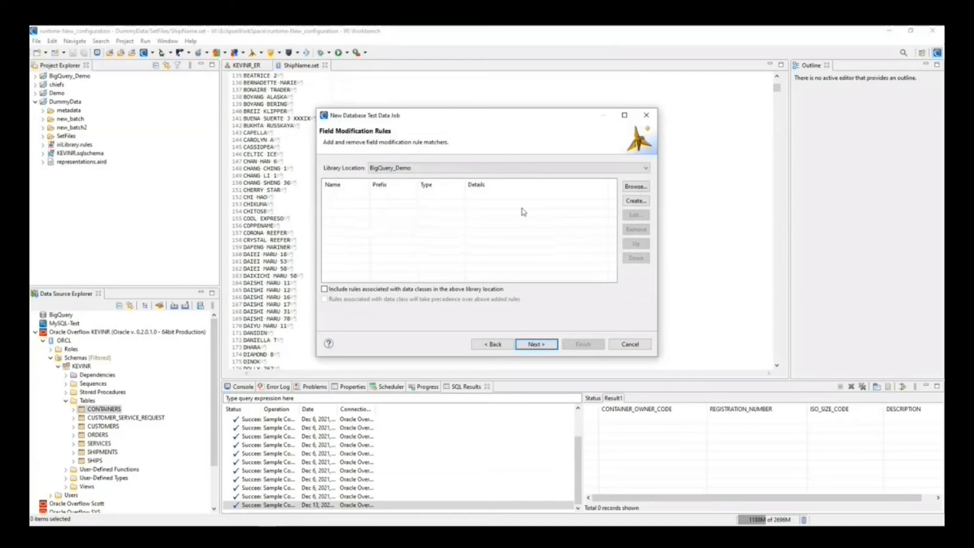
Step: Check the existing rule matchers and the job summary, and cancel the database test data job
{"action": "left_click", "coordinate": [632, 187]}
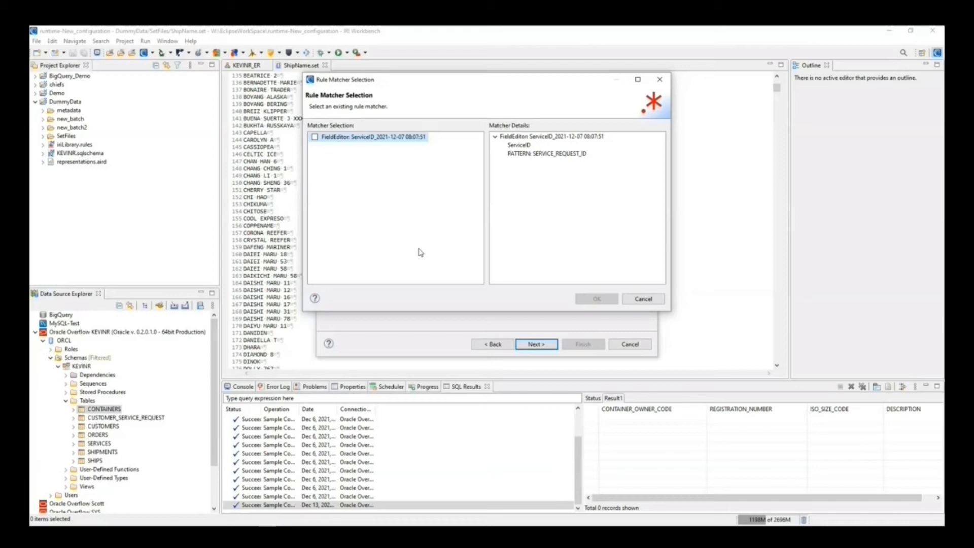
{"action": "left_click", "coordinate": [652, 300]}
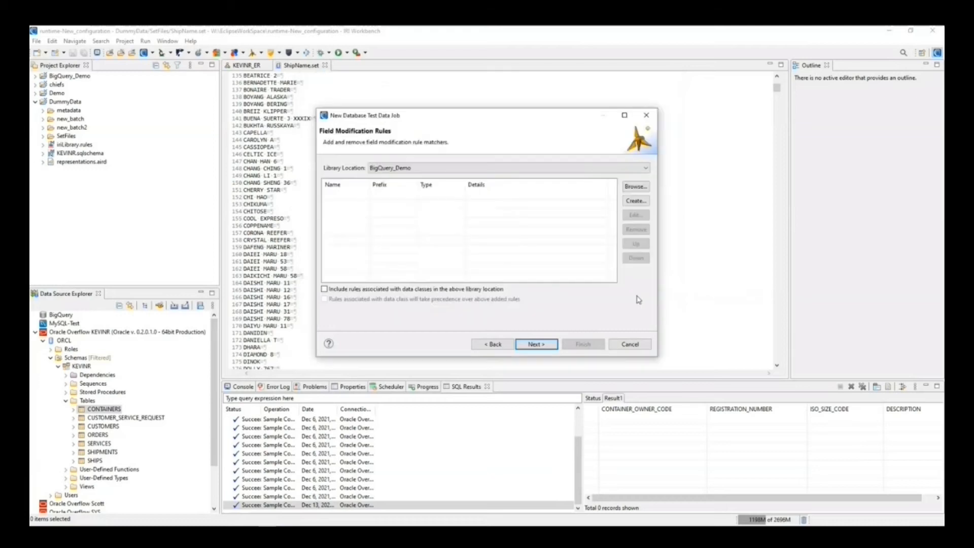
{"action": "left_click", "coordinate": [537, 345]}
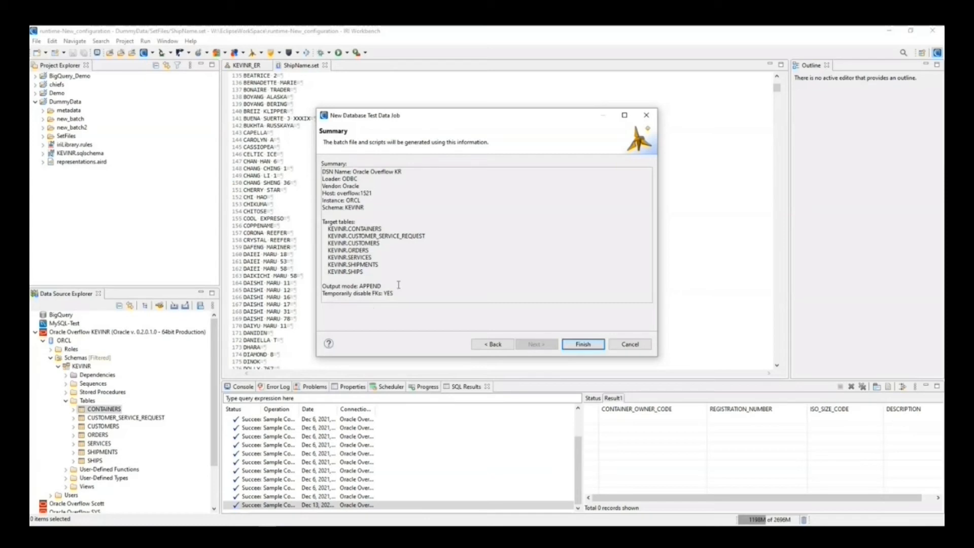
{"action": "left_click", "coordinate": [642, 346]}
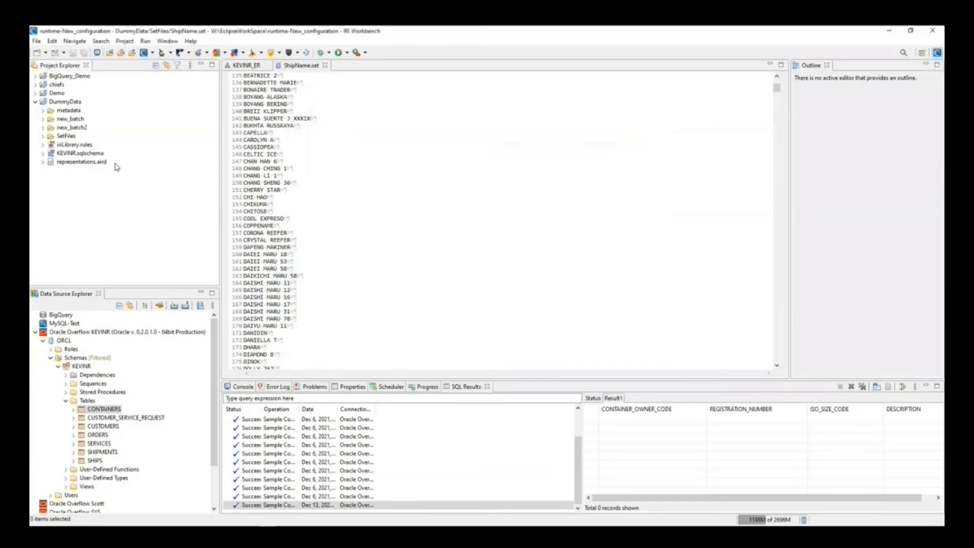
Step: Open the new_batch.flow diagram from the new_batch folder of the DummyData project
{"action": "left_click", "coordinate": [62, 120]}
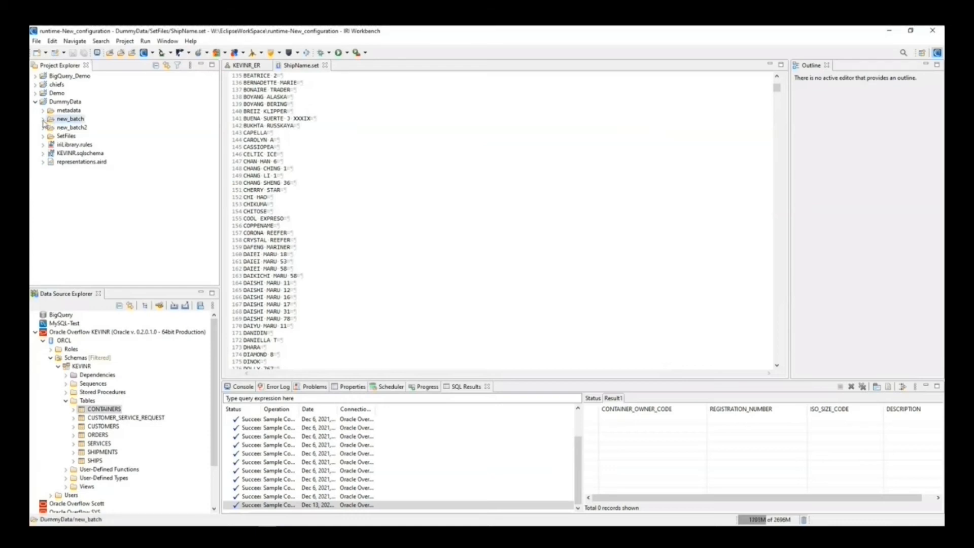
{"action": "left_click", "coordinate": [43, 120]}
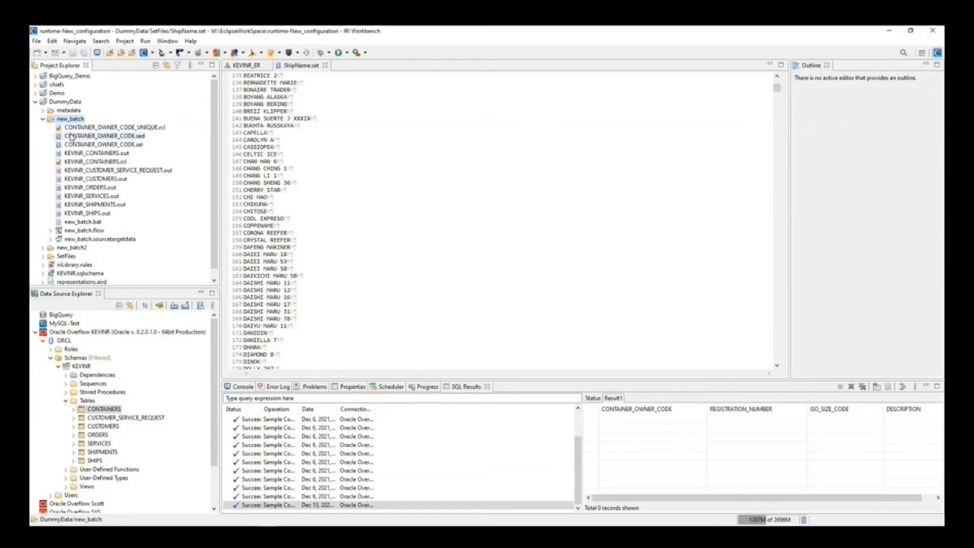
{"action": "left_click", "coordinate": [91, 231]}
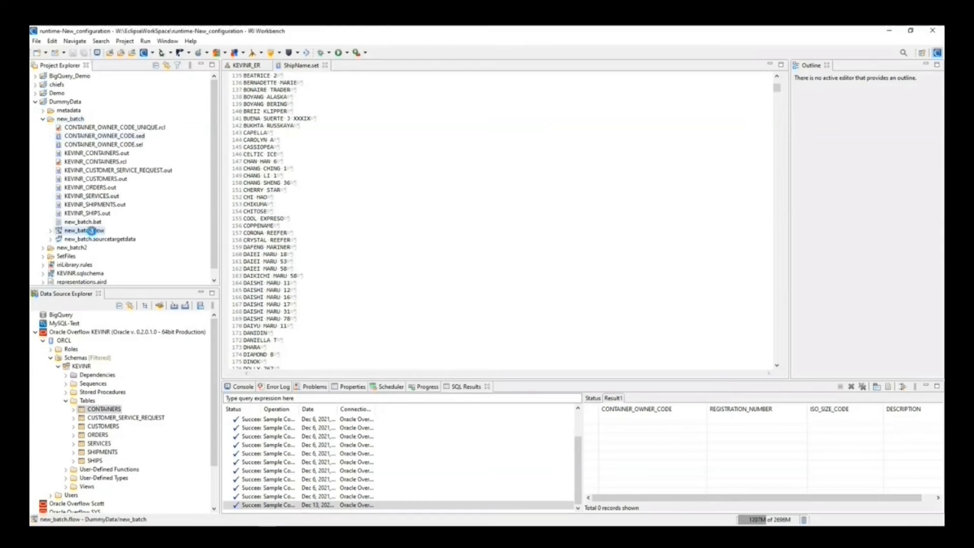
{"action": "double_click", "coordinate": [91, 231]}
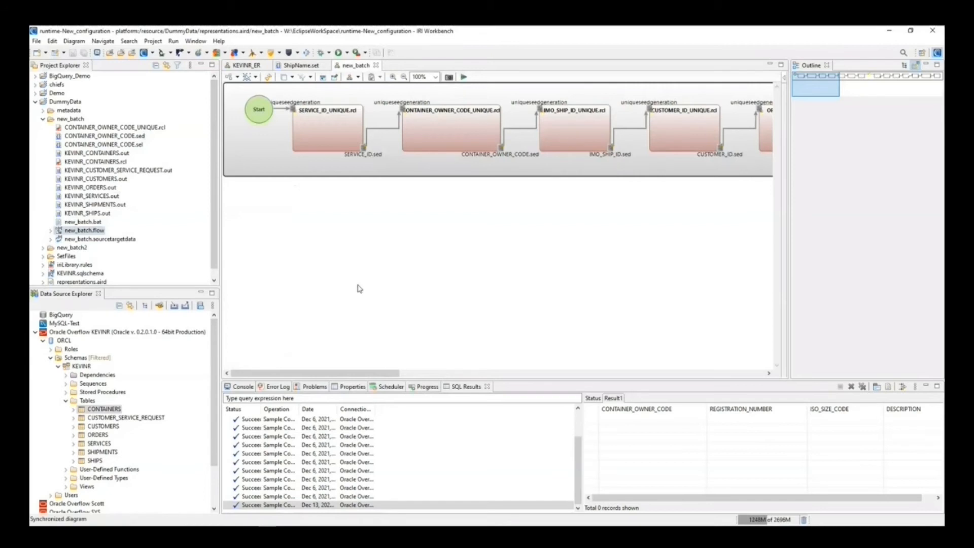
Step: View the mapping diagram of the CONTAINER_OWNER_CODE_UNIQUE.rcl block, keeping its default name, and close it without saving
{"action": "left_click_drag", "start_coordinate": [388, 374], "coordinate": [417, 376]}
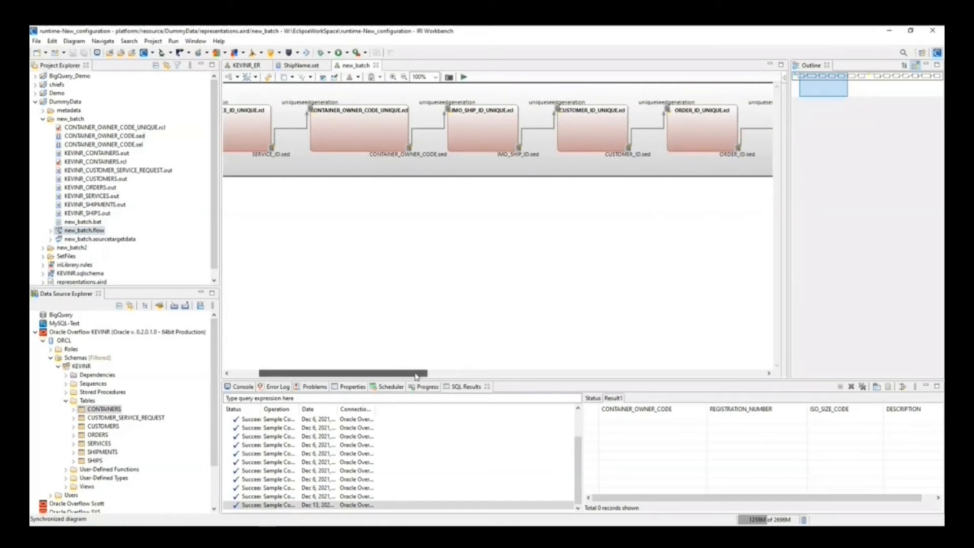
{"action": "left_click", "coordinate": [375, 129]}
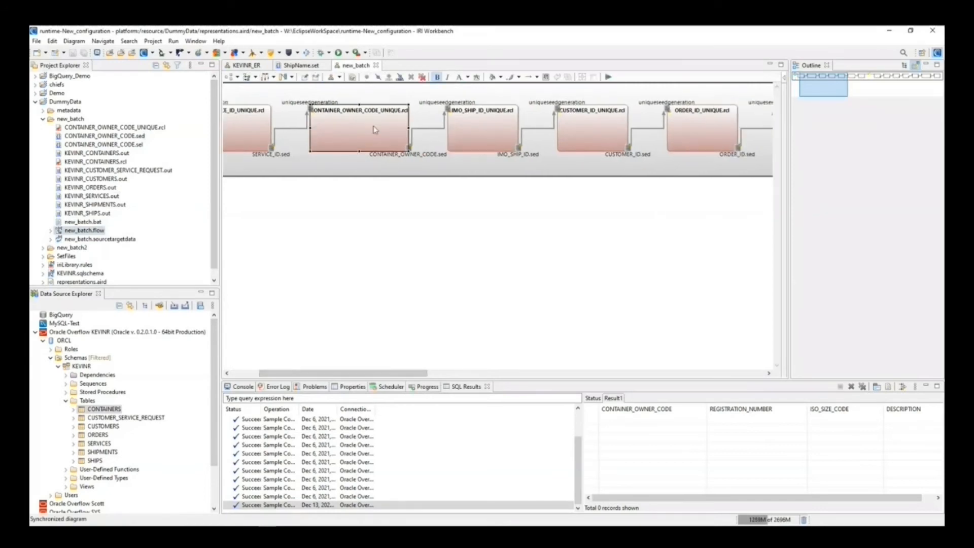
{"action": "double_click", "coordinate": [375, 129]}
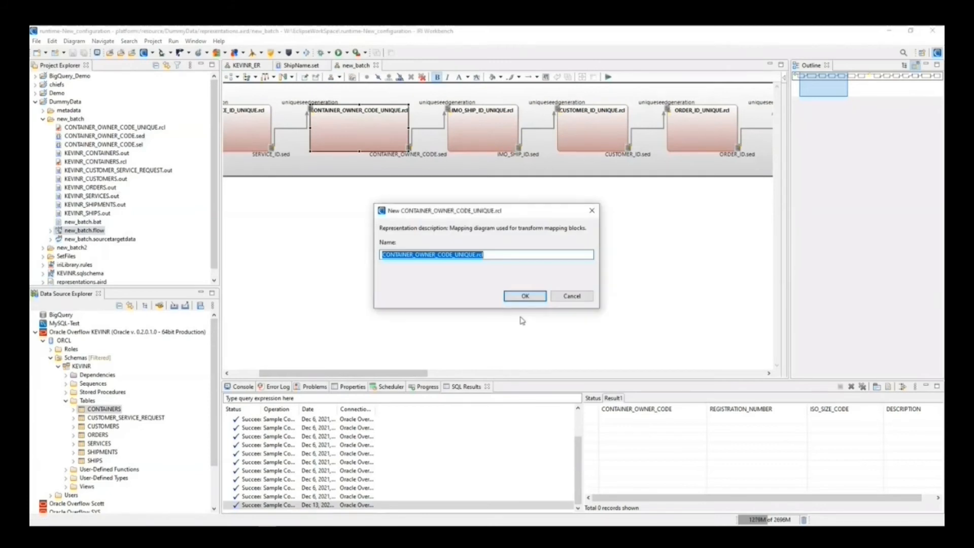
{"action": "left_click", "coordinate": [526, 300]}
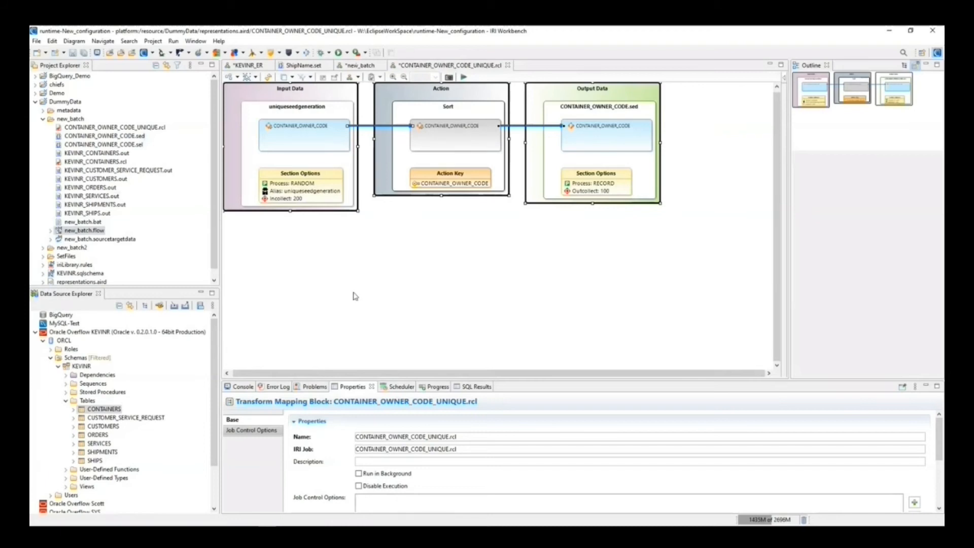
{"action": "left_click", "coordinate": [508, 64]}
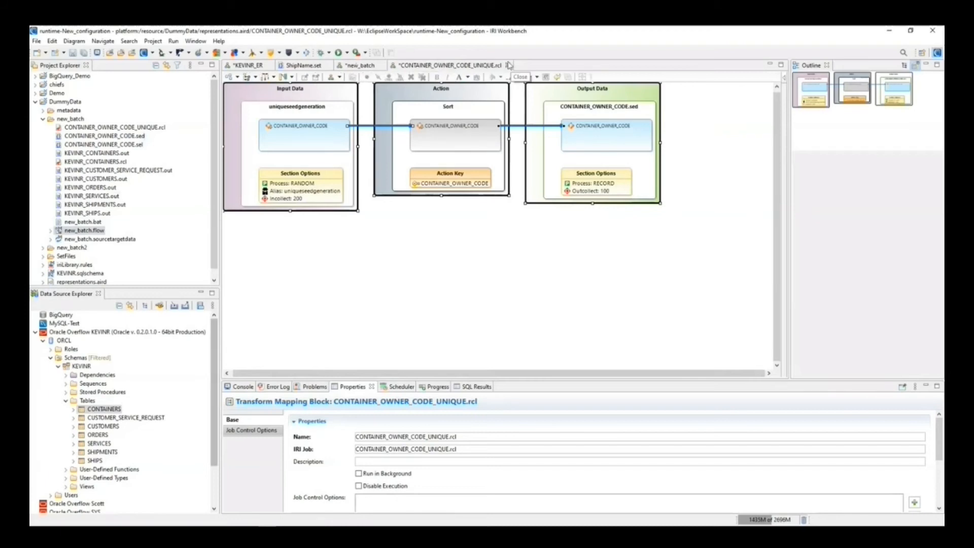
{"action": "left_click", "coordinate": [524, 287]}
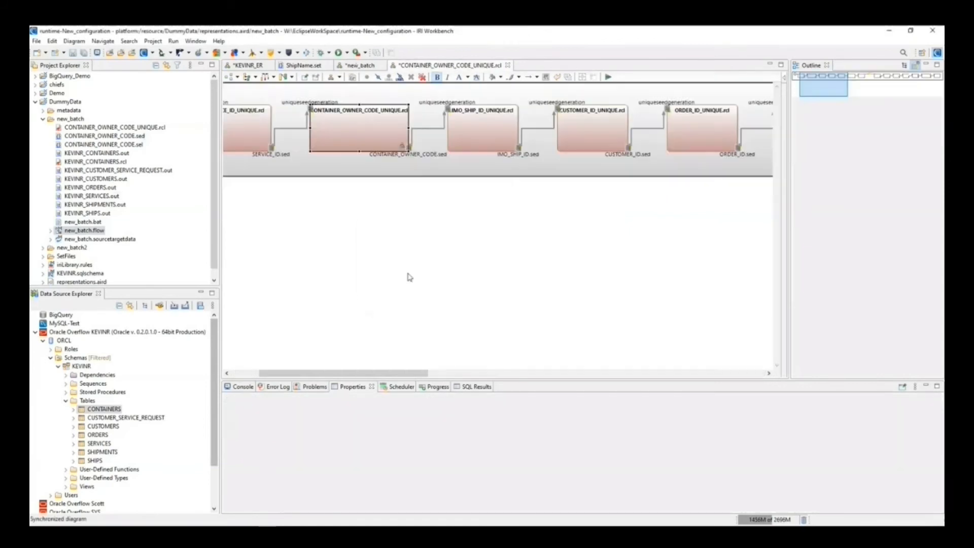
Step: Open the mapping diagram of the KEVINR_SHIPS.rcl block in the flow, keeping its default name
{"action": "left_click_drag", "start_coordinate": [380, 372], "coordinate": [647, 378]}
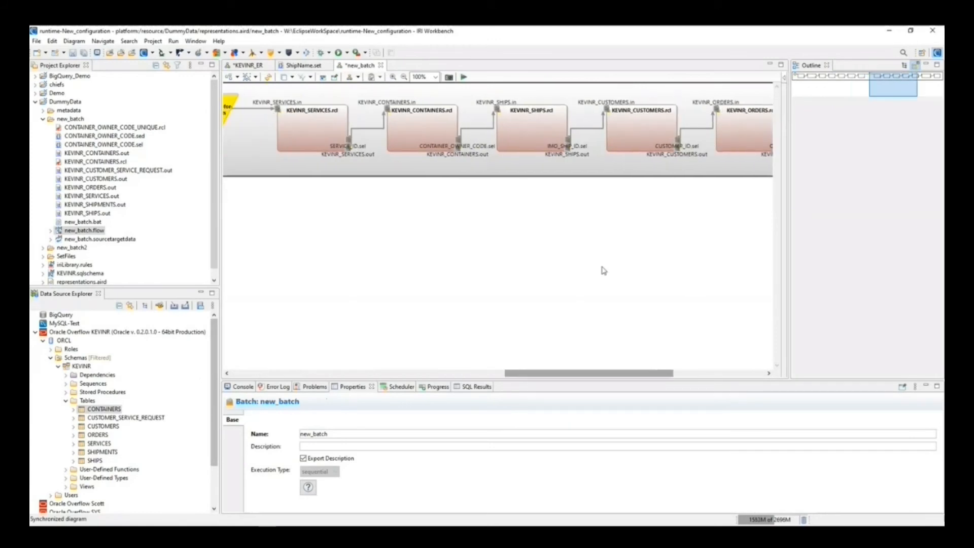
{"action": "double_click", "coordinate": [534, 137]}
{"action": "left_click", "coordinate": [539, 300]}
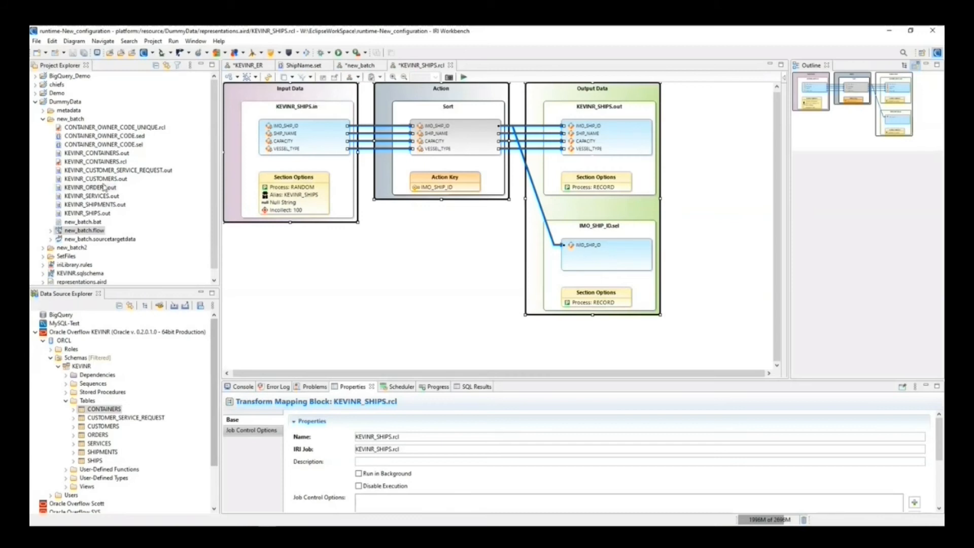
Step: Examine the generated test data in KEVINR_SERVICES.out and KEVINR_CONTAINERS.out in the new_batch folder
{"action": "double_click", "coordinate": [94, 196]}
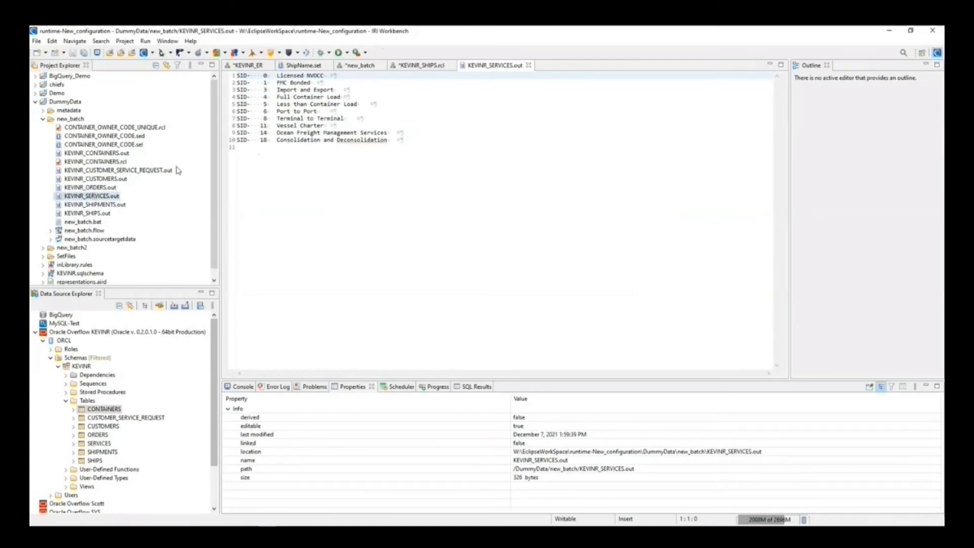
{"action": "double_click", "coordinate": [90, 154]}
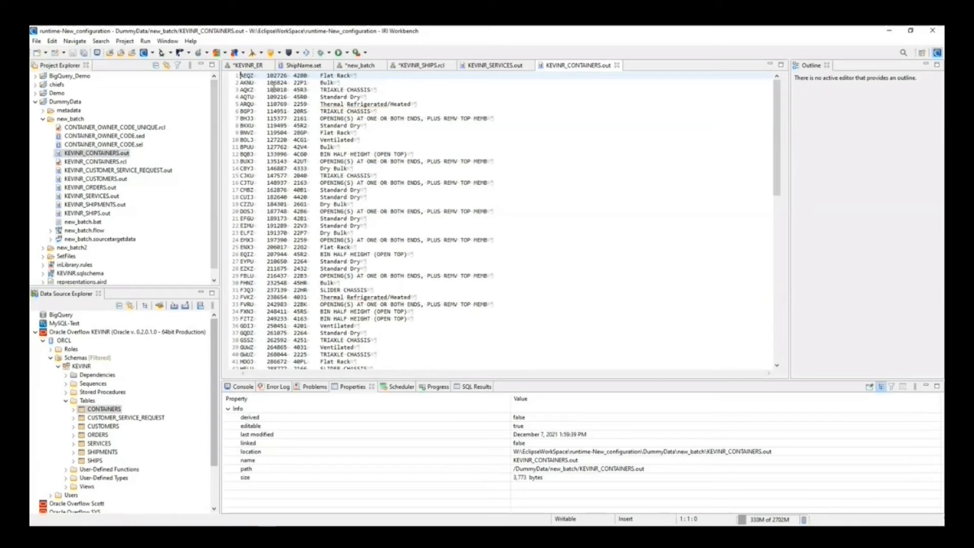
{"action": "scroll", "coordinate": [329, 174], "scroll_direction": "down", "scroll_amount": 5}
{"action": "scroll", "coordinate": [329, 174], "scroll_direction": "down", "scroll_amount": 1}
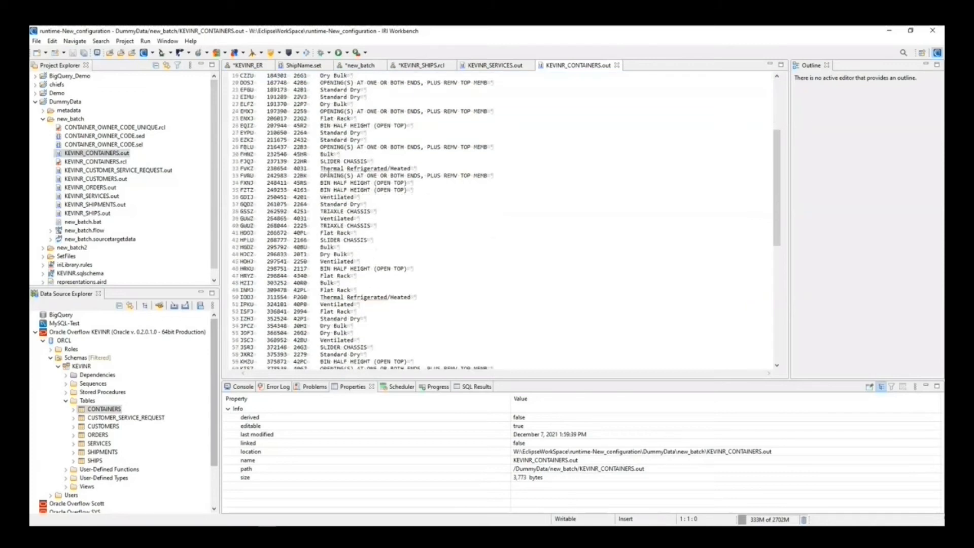
{"action": "scroll", "coordinate": [329, 175], "scroll_direction": "up", "scroll_amount": 4}
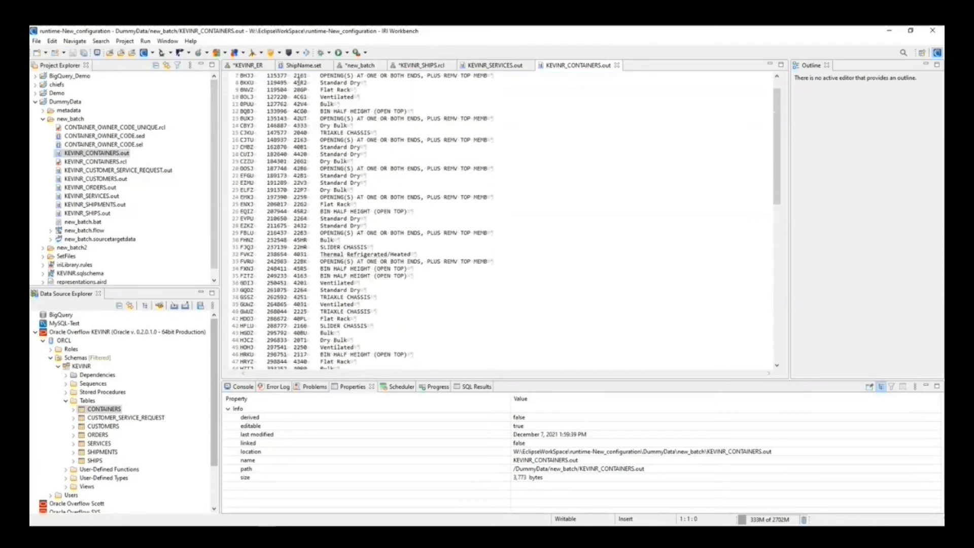
{"action": "scroll", "coordinate": [299, 81], "scroll_direction": "up", "scroll_amount": 2}
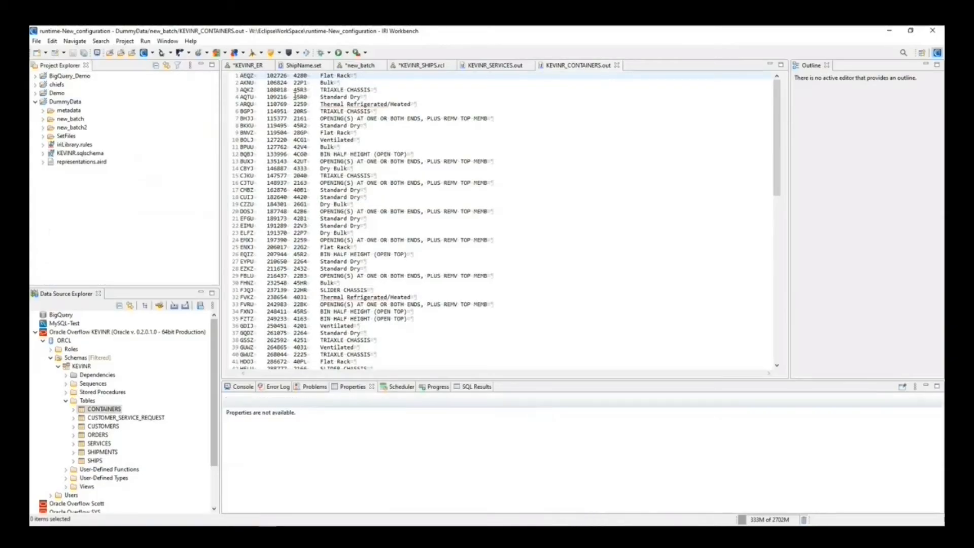
Step: Close the two output files, the KEVINR_SHIPS.rcl and new_batch diagrams without saving, and ShipName.set, leaving only the KEVINR_ER diagram open
{"action": "left_click", "coordinate": [617, 66]}
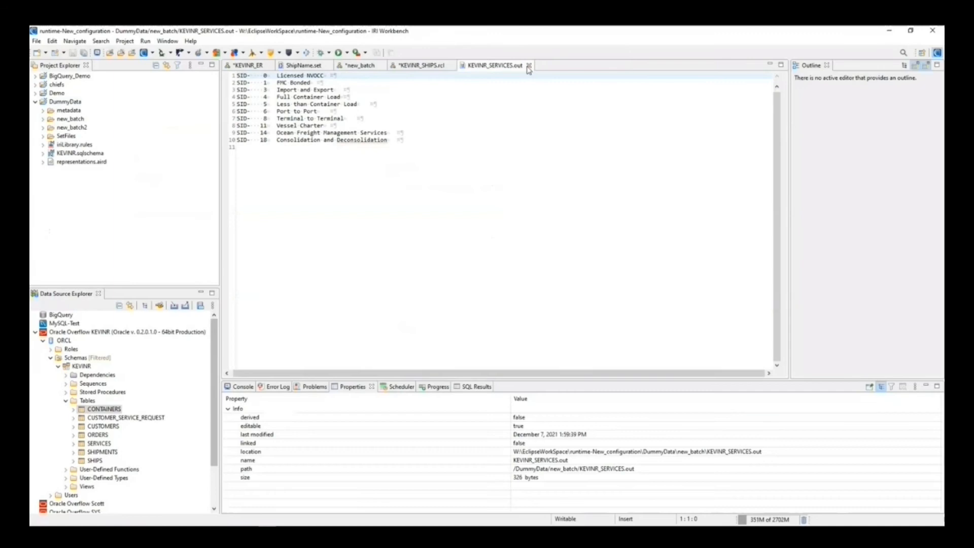
{"action": "left_click", "coordinate": [529, 66]}
{"action": "left_click", "coordinate": [452, 67]}
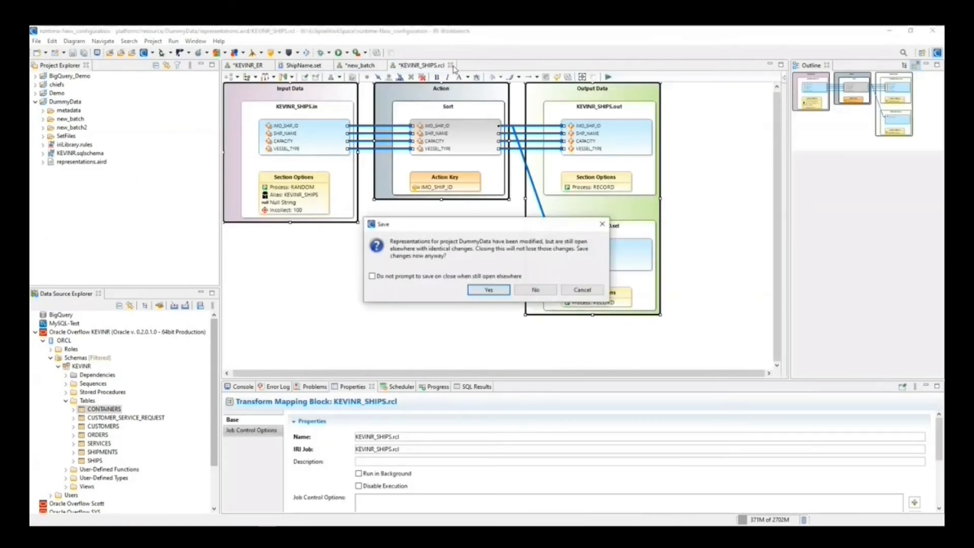
{"action": "left_click", "coordinate": [537, 294]}
{"action": "left_click", "coordinate": [380, 66]}
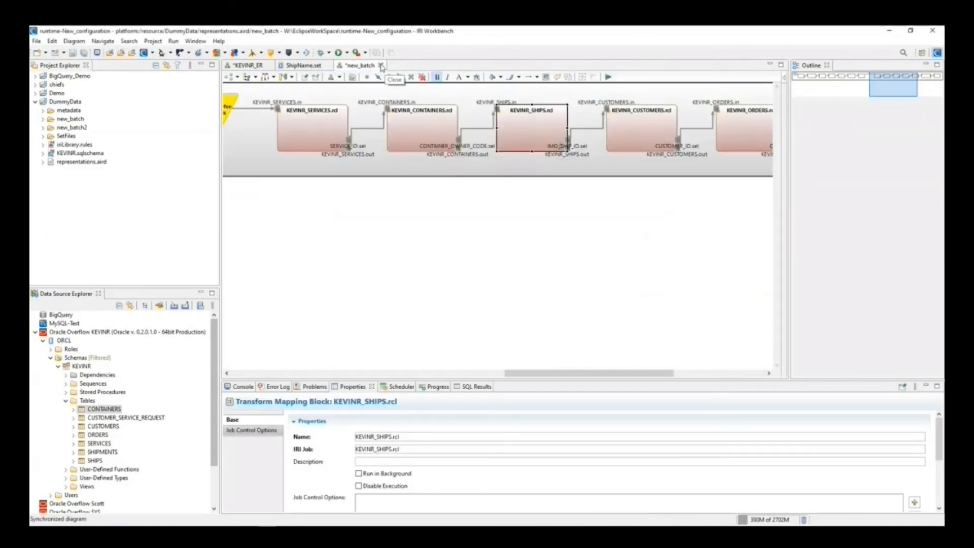
{"action": "left_click", "coordinate": [532, 295]}
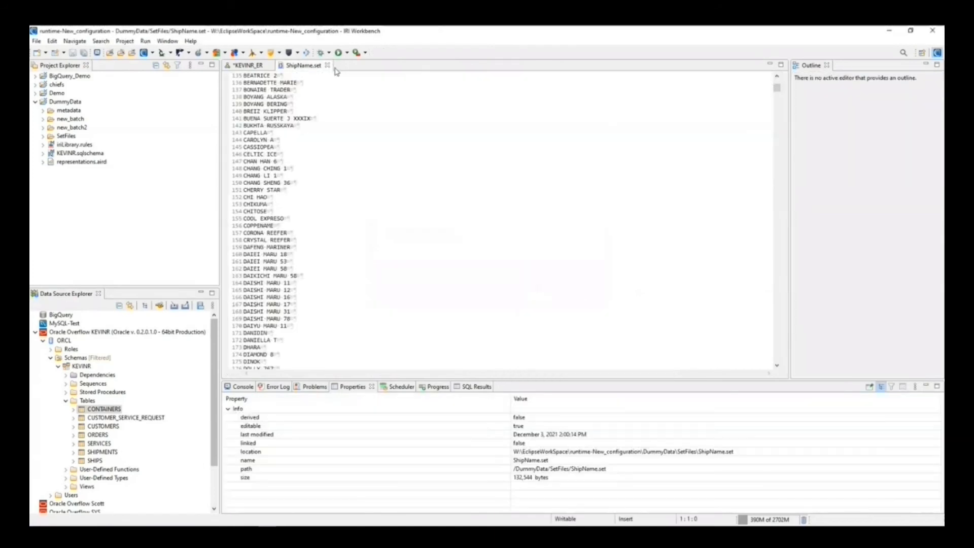
{"action": "left_click", "coordinate": [327, 66]}
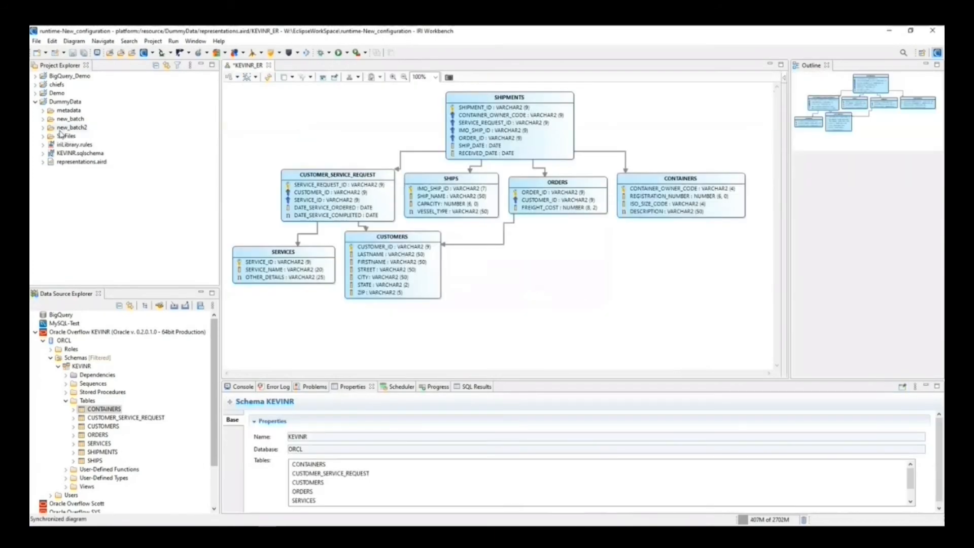
Step: Open KEVINR_SERVICES.rcl from the new_batch2 folder and examine its ODBC and SERVICE_ID.sel output sections
{"action": "left_click", "coordinate": [43, 127]}
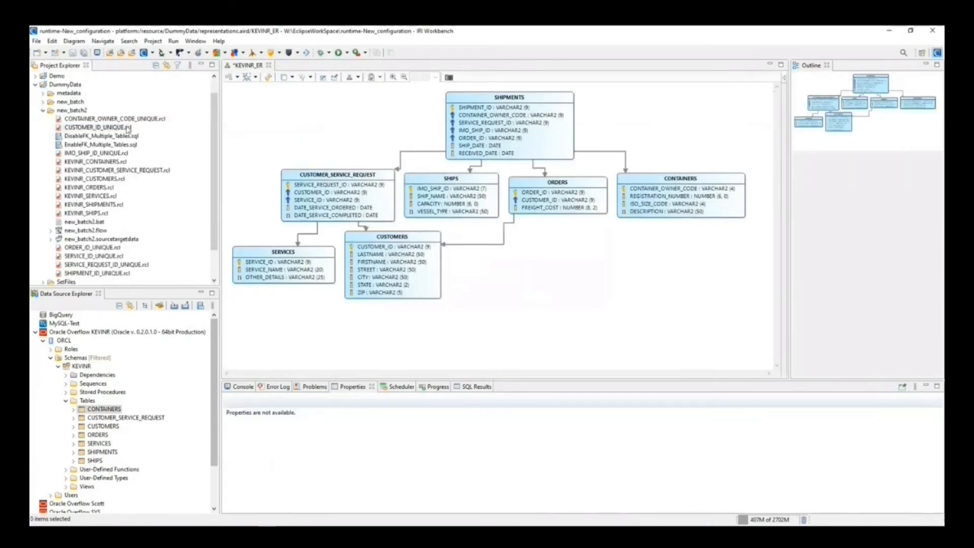
{"action": "scroll", "coordinate": [122, 129], "scroll_direction": "down", "scroll_amount": 2}
{"action": "left_click", "coordinate": [85, 162]}
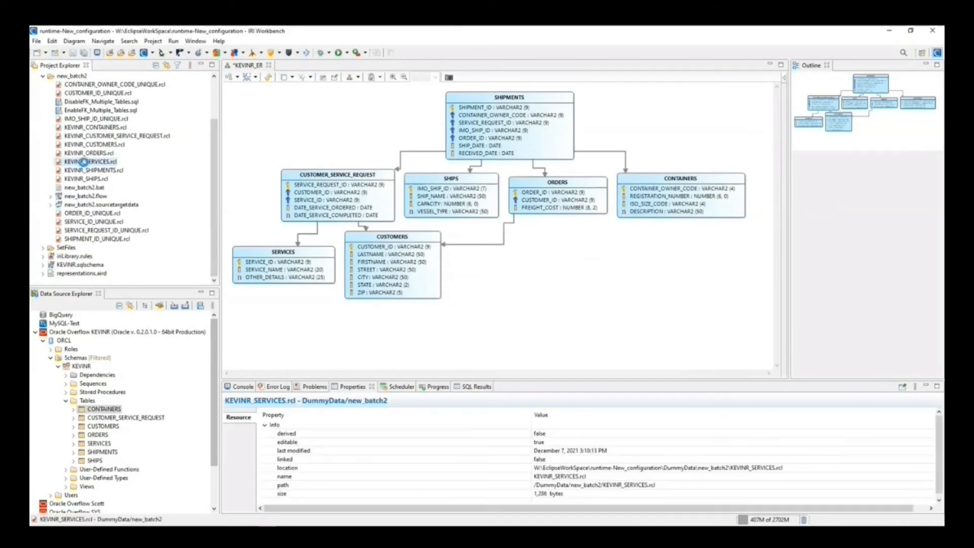
{"action": "double_click", "coordinate": [84, 162]}
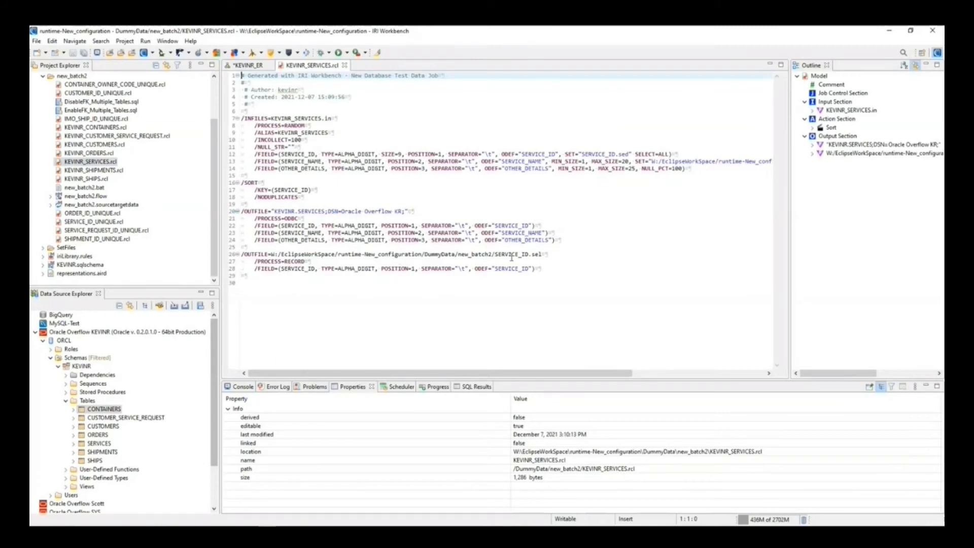
{"action": "mouse_move", "coordinate": [540, 256]}
Step: Run new_batch2.bat as a batch program, saving the modified DummyData representations
{"action": "left_click", "coordinate": [91, 188]}
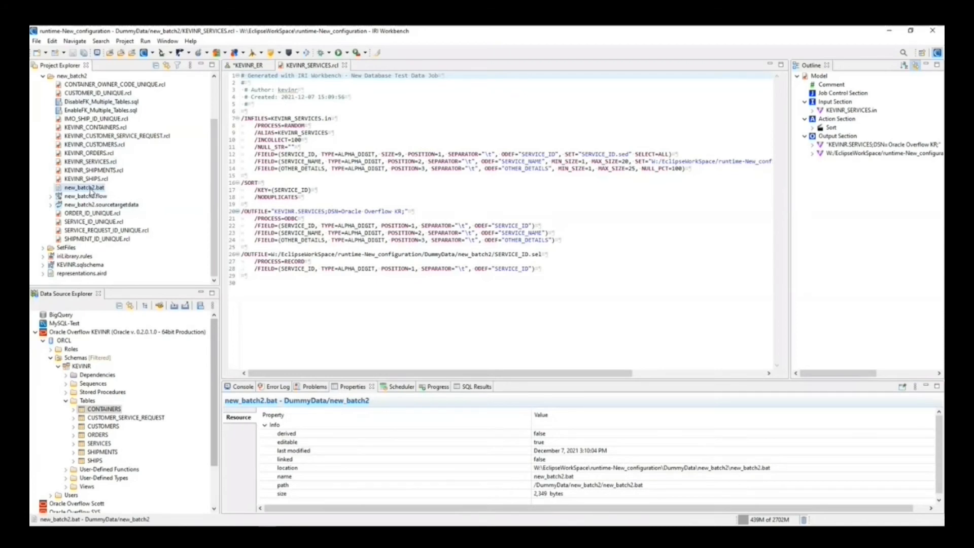
{"action": "right_click", "coordinate": [91, 192]}
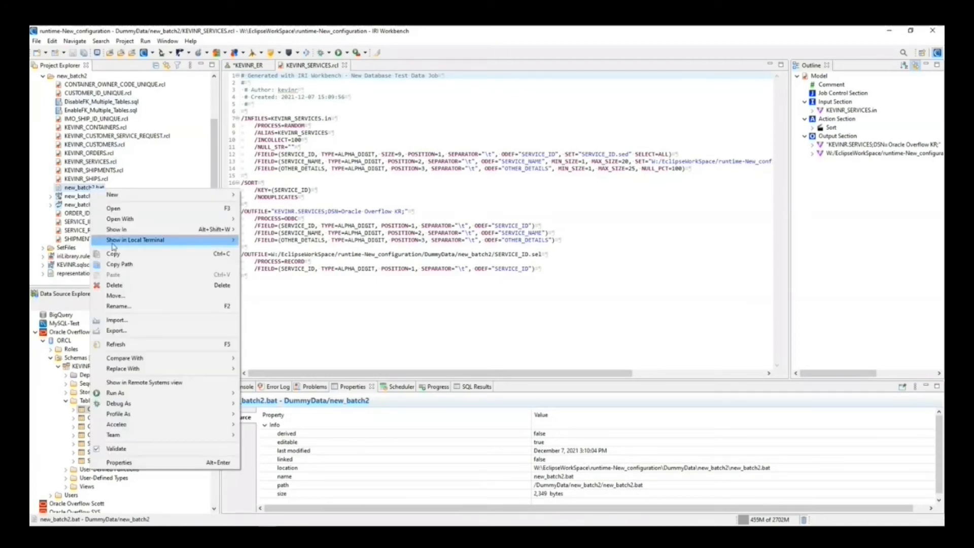
{"action": "mouse_move", "coordinate": [170, 395]}
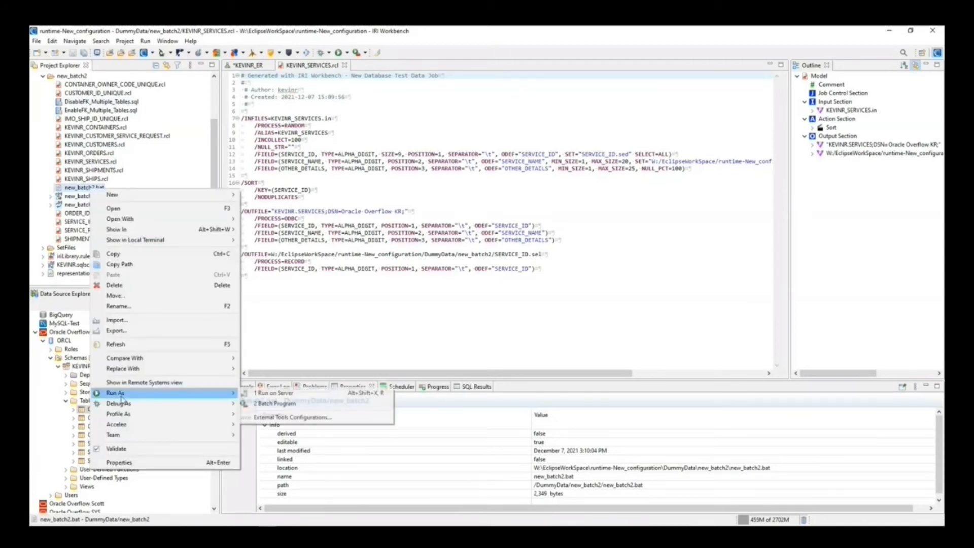
{"action": "left_click", "coordinate": [272, 405]}
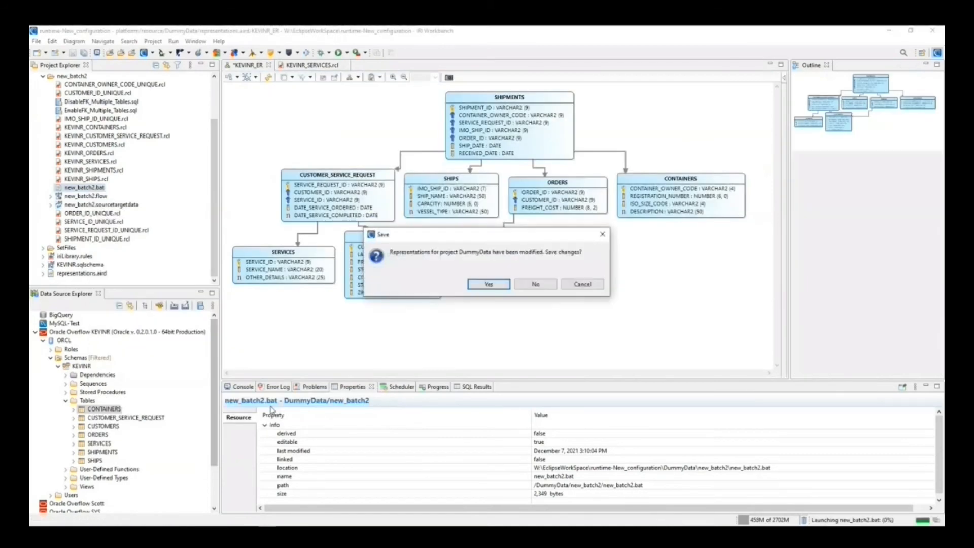
{"action": "left_click", "coordinate": [488, 284]}
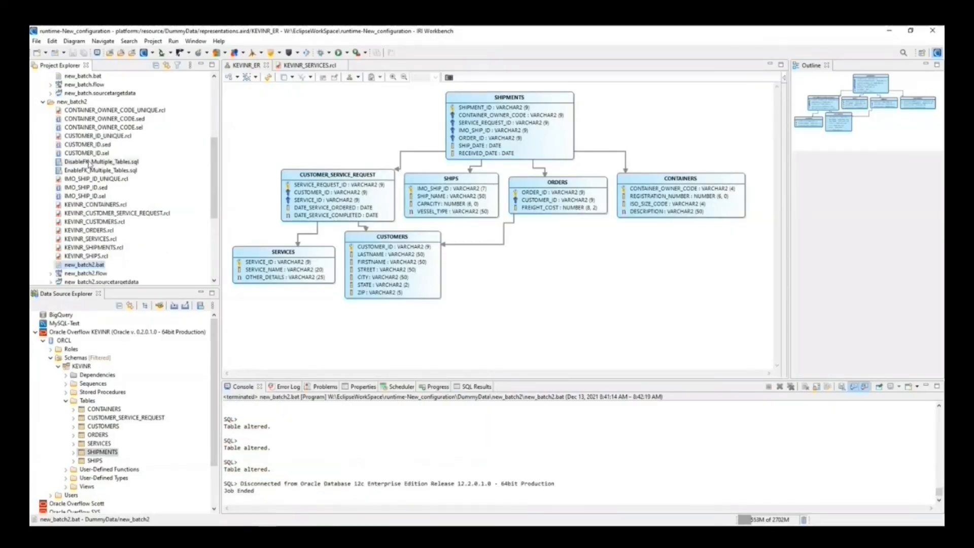
Step: Sample the contents of the CONTAINERS table and widen the result grid to show all its columns
{"action": "scroll", "coordinate": [95, 213], "scroll_direction": "down", "scroll_amount": 2}
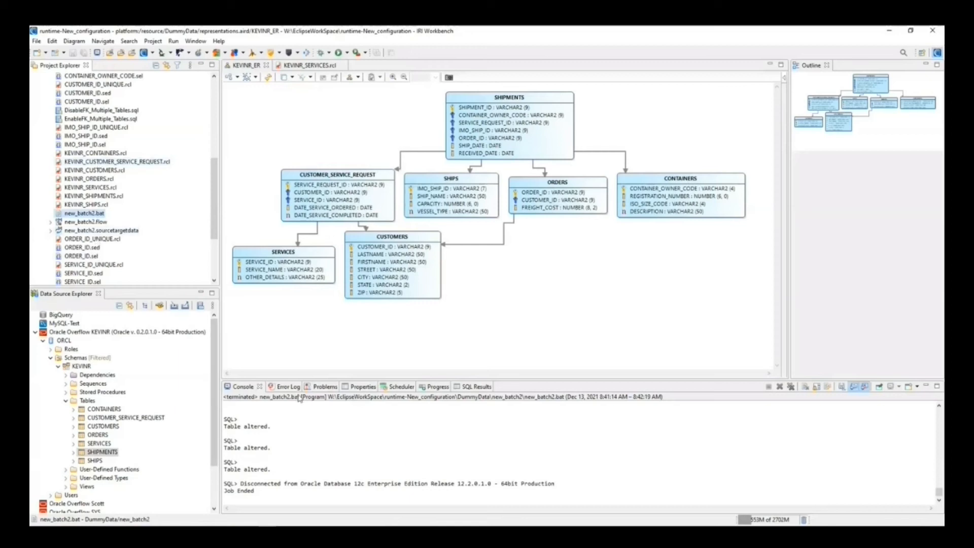
{"action": "left_click", "coordinate": [96, 409]}
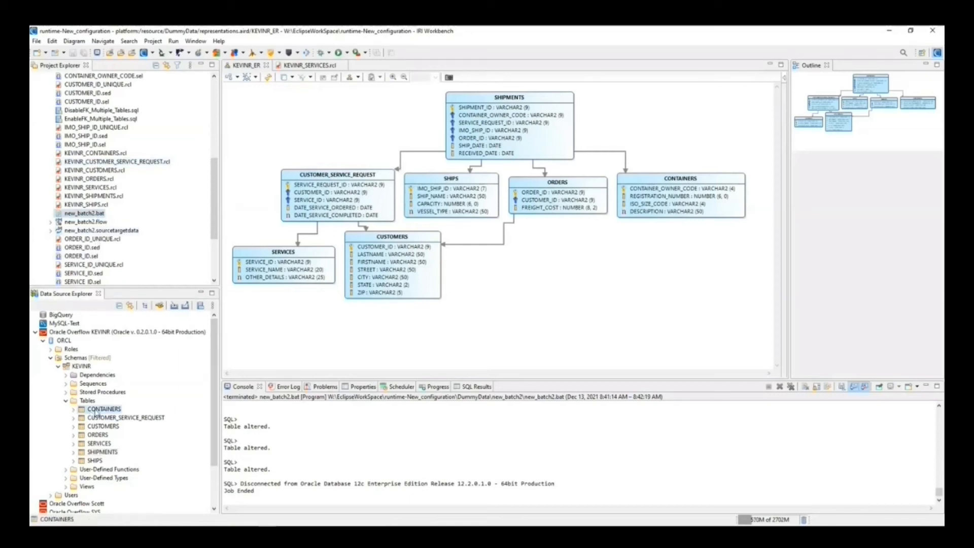
{"action": "right_click", "coordinate": [96, 412]}
{"action": "mouse_move", "coordinate": [168, 415]}
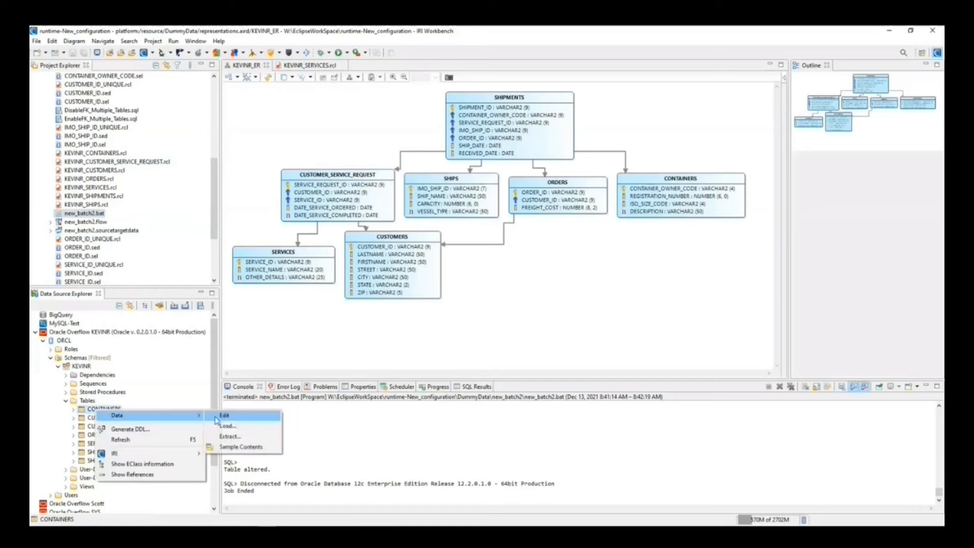
{"action": "left_click", "coordinate": [229, 450]}
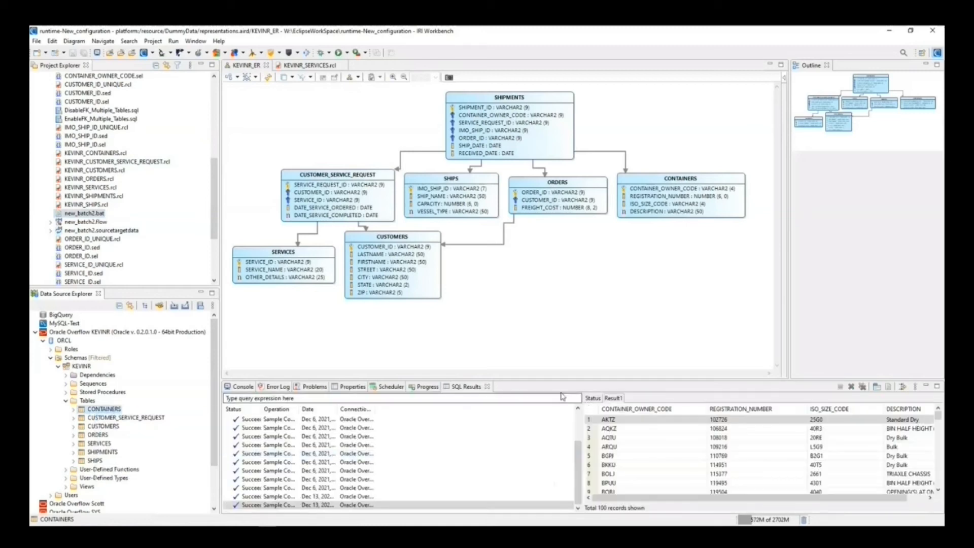
{"action": "left_click_drag", "start_coordinate": [581, 399], "coordinate": [295, 404]}
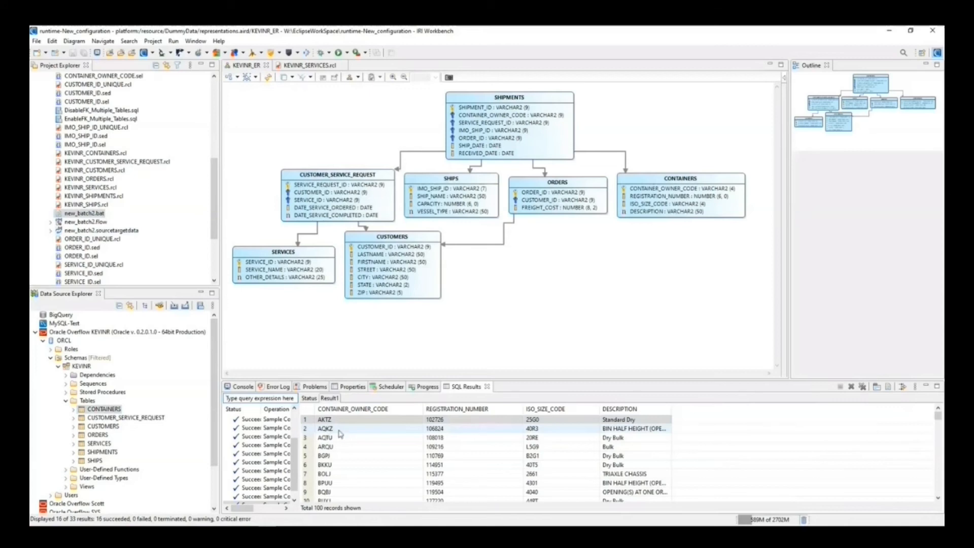
Step: Look through the sampled CONTAINERS rows, and sample and examine the contents of the SHIPS table
{"action": "scroll", "coordinate": [344, 482], "scroll_direction": "down", "scroll_amount": 1}
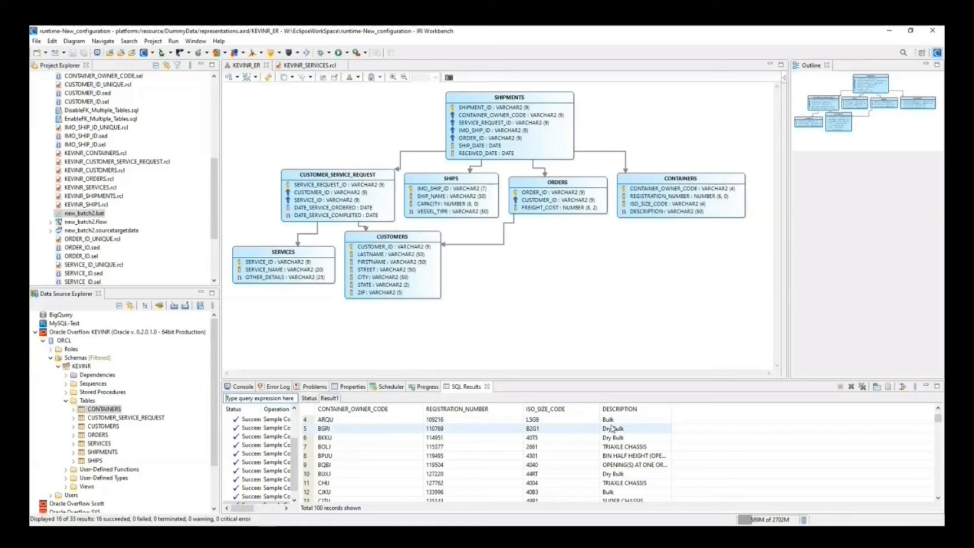
{"action": "scroll", "coordinate": [619, 439], "scroll_direction": "down", "scroll_amount": 5}
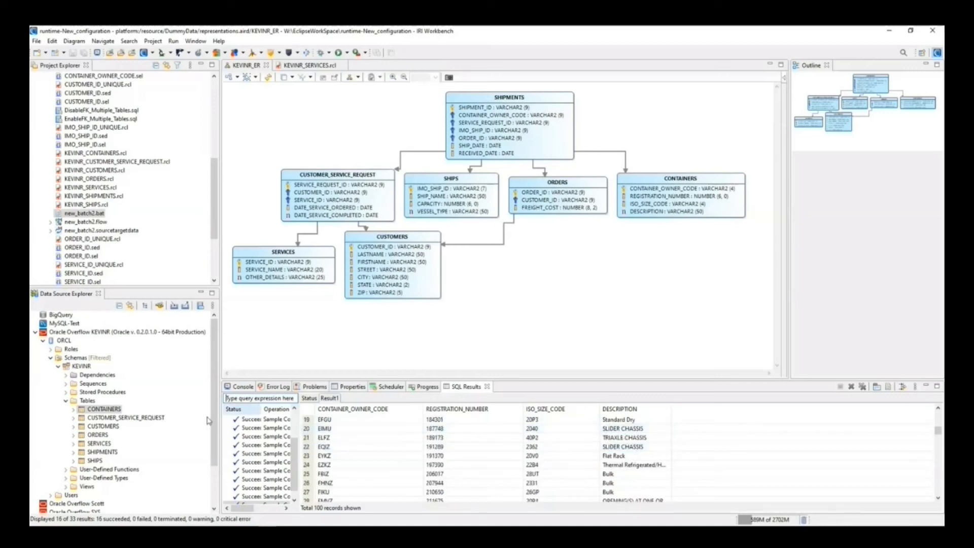
{"action": "right_click", "coordinate": [96, 452]}
{"action": "right_click", "coordinate": [92, 461]}
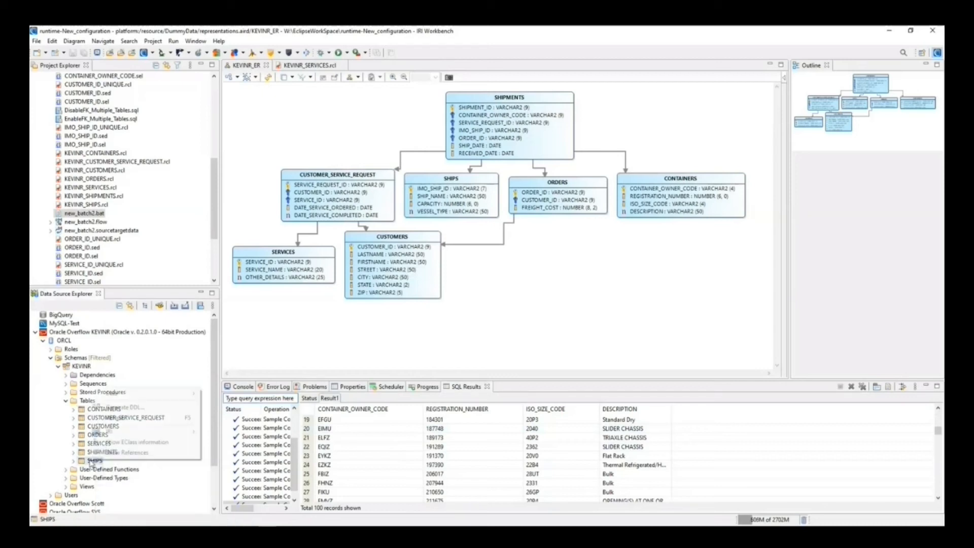
{"action": "mouse_move", "coordinate": [118, 394]}
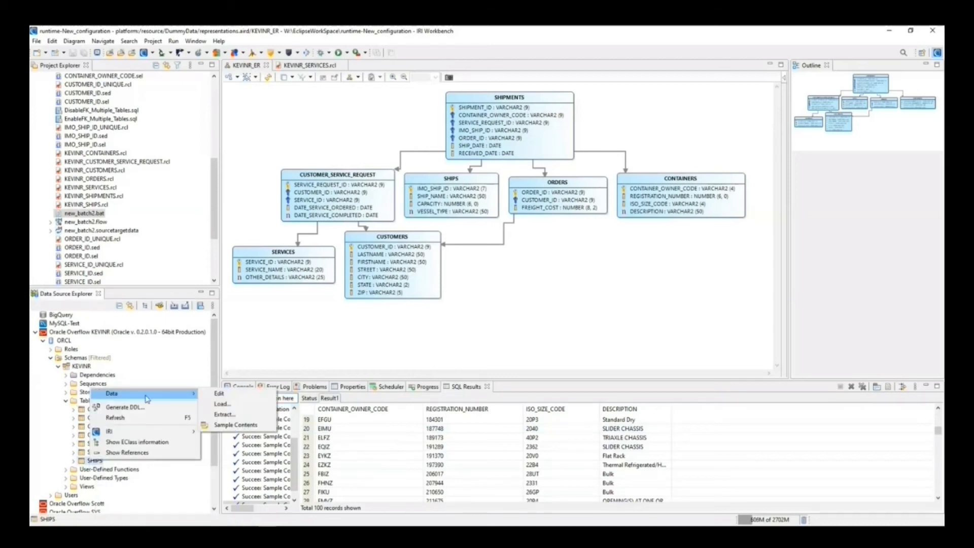
{"action": "left_click", "coordinate": [236, 424]}
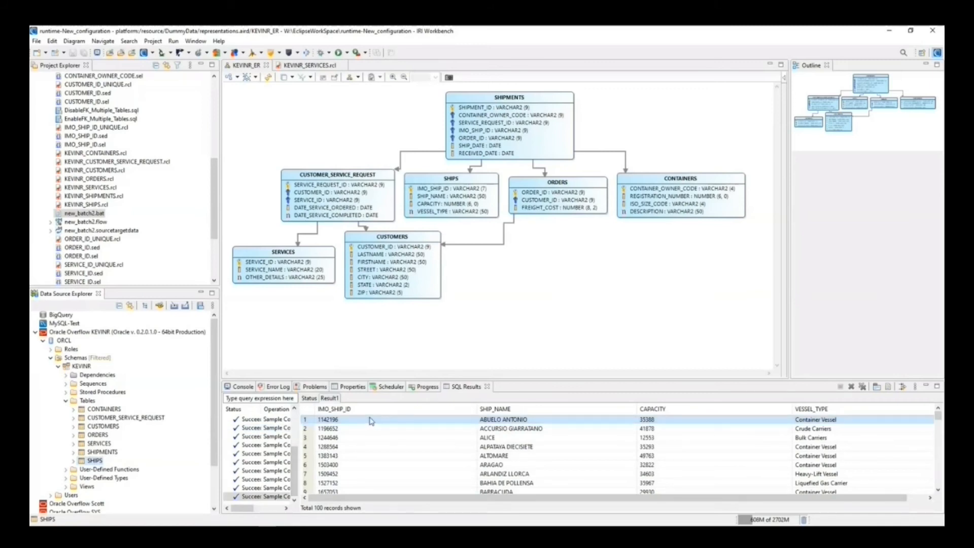
{"action": "scroll", "coordinate": [355, 427], "scroll_direction": "down", "scroll_amount": 3}
{"action": "scroll", "coordinate": [355, 427], "scroll_direction": "up", "scroll_amount": 3}
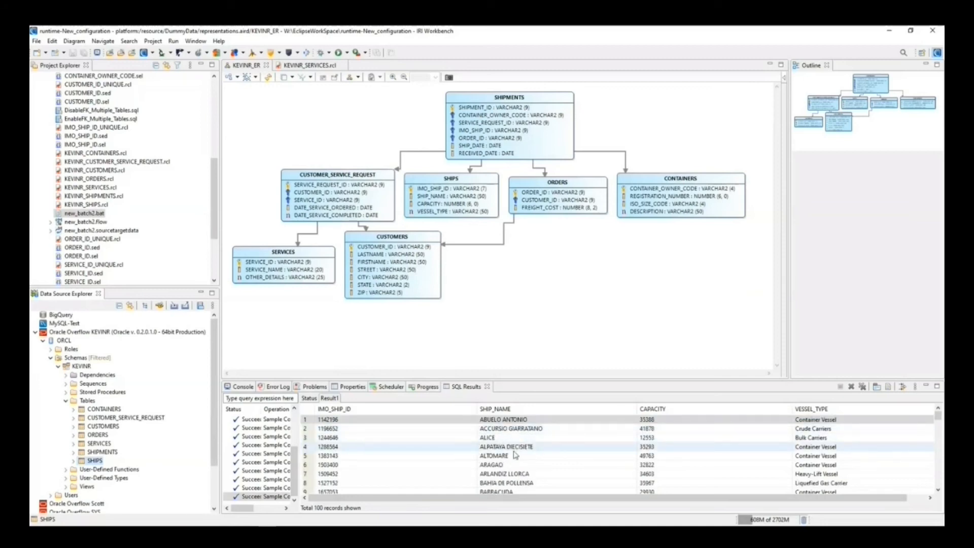
{"action": "scroll", "coordinate": [515, 455], "scroll_direction": "down", "scroll_amount": 4}
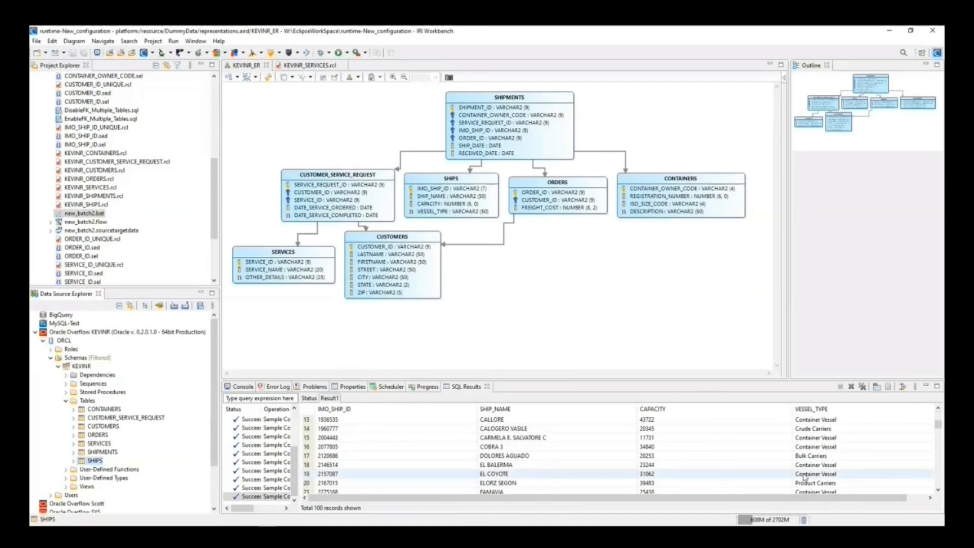
{"action": "scroll", "coordinate": [812, 479], "scroll_direction": "down", "scroll_amount": 2}
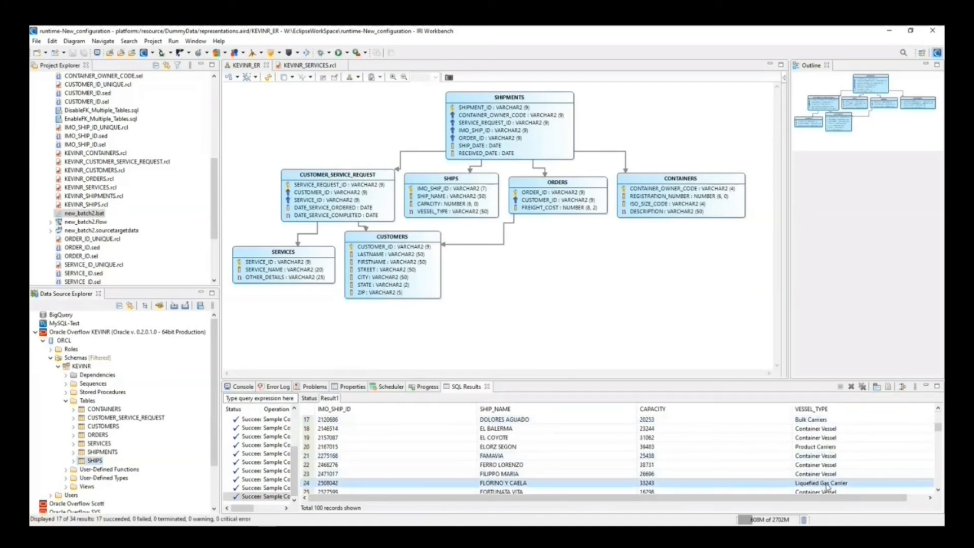
Step: Sample the contents of the SHIPMENTS table and examine its rows through the SHIP_DATE and RECEIVED_DATE columns
{"action": "right_click", "coordinate": [96, 453]}
{"action": "mouse_move", "coordinate": [115, 460]}
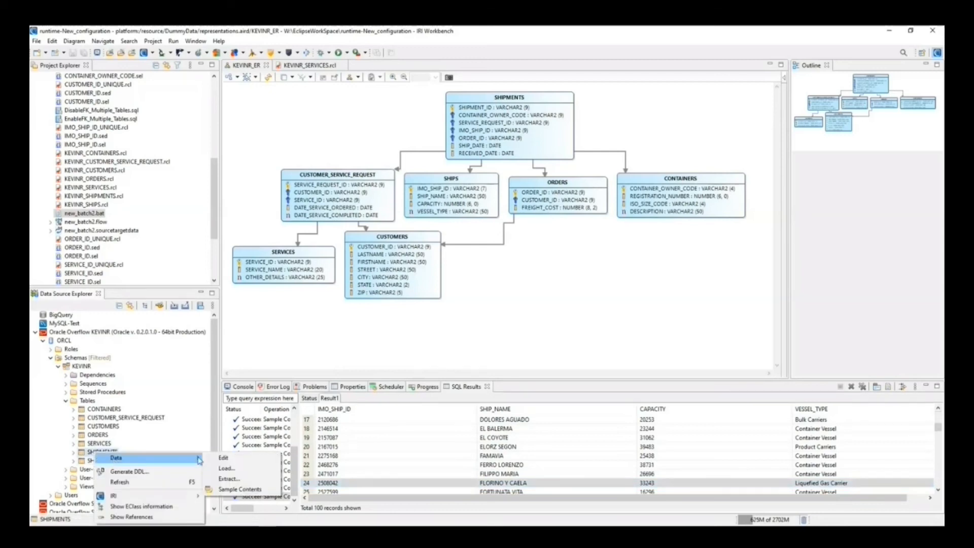
{"action": "left_click", "coordinate": [229, 491]}
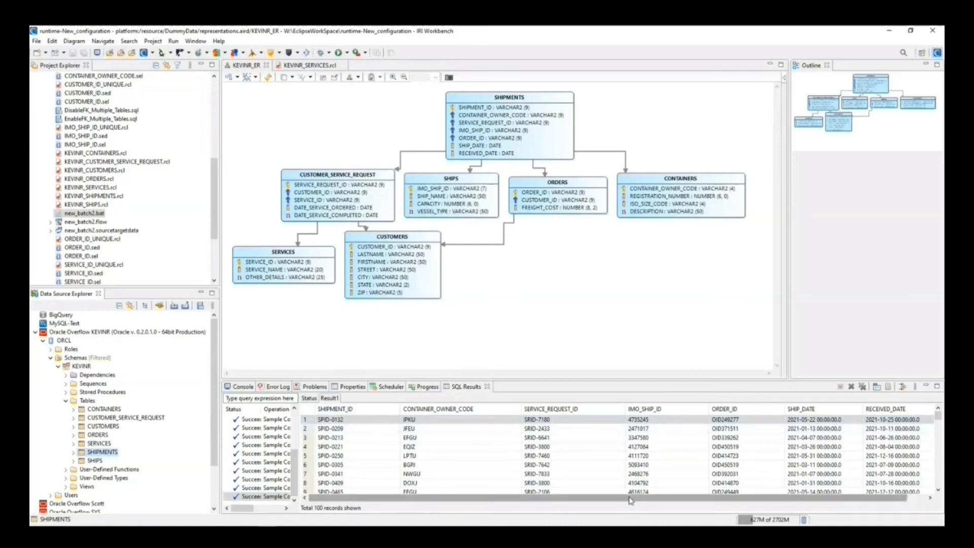
{"action": "left_click_drag", "start_coordinate": [629, 499], "coordinate": [648, 500]}
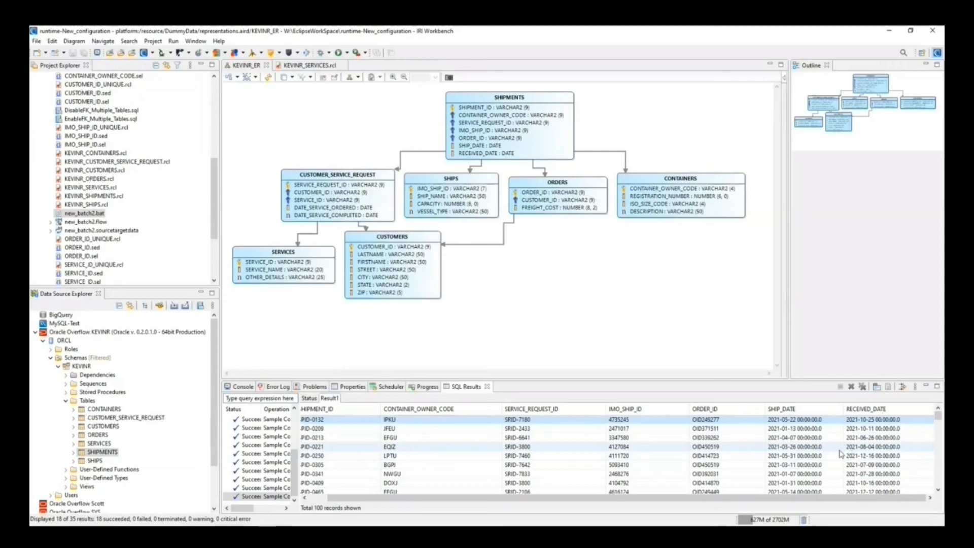
{"action": "scroll", "coordinate": [842, 454], "scroll_direction": "down", "scroll_amount": 2}
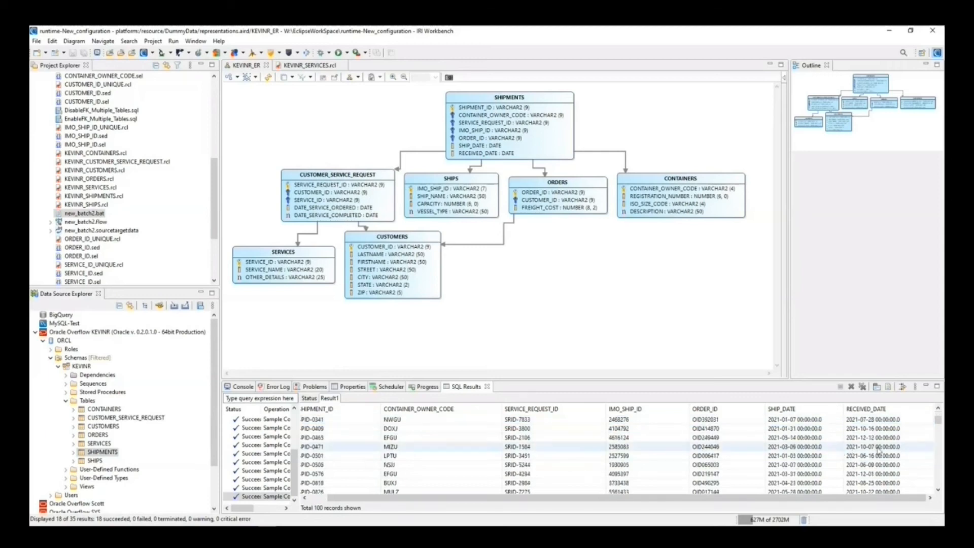
{"action": "scroll", "coordinate": [811, 455], "scroll_direction": "up", "scroll_amount": 2}
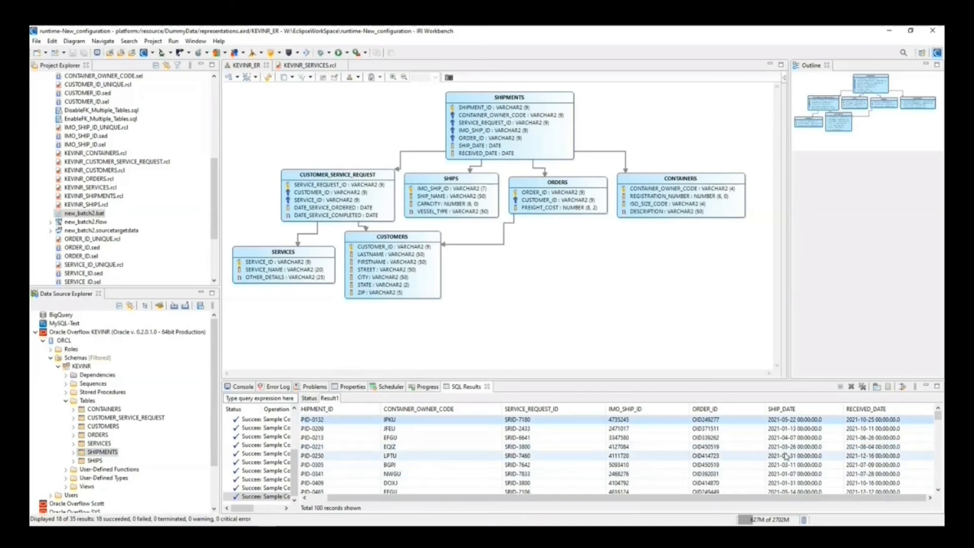
{"action": "scroll", "coordinate": [785, 456], "scroll_direction": "down", "scroll_amount": 9}
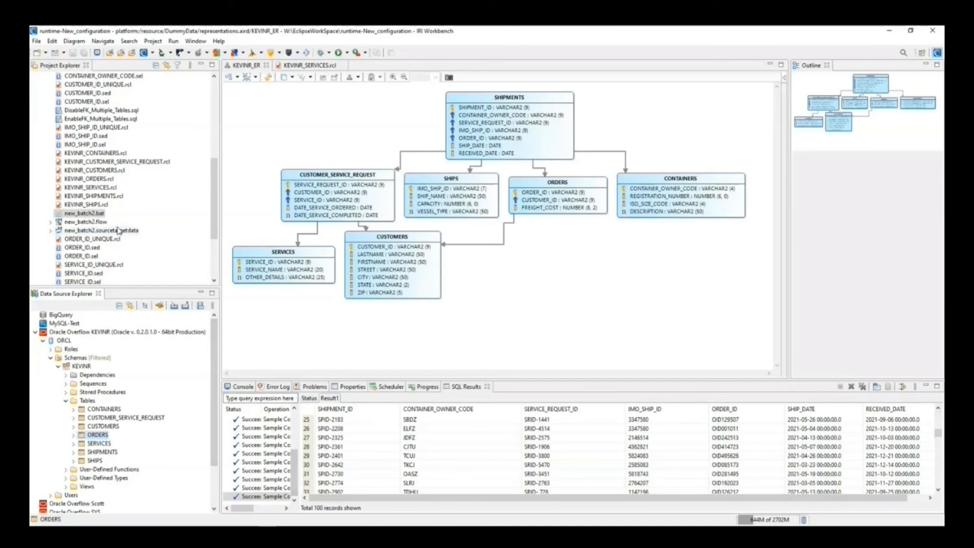
Step: Open CUSTOMER_ID.sed from the new_batch2 folder and look through its generated customer IDs
{"action": "double_click", "coordinate": [91, 93]}
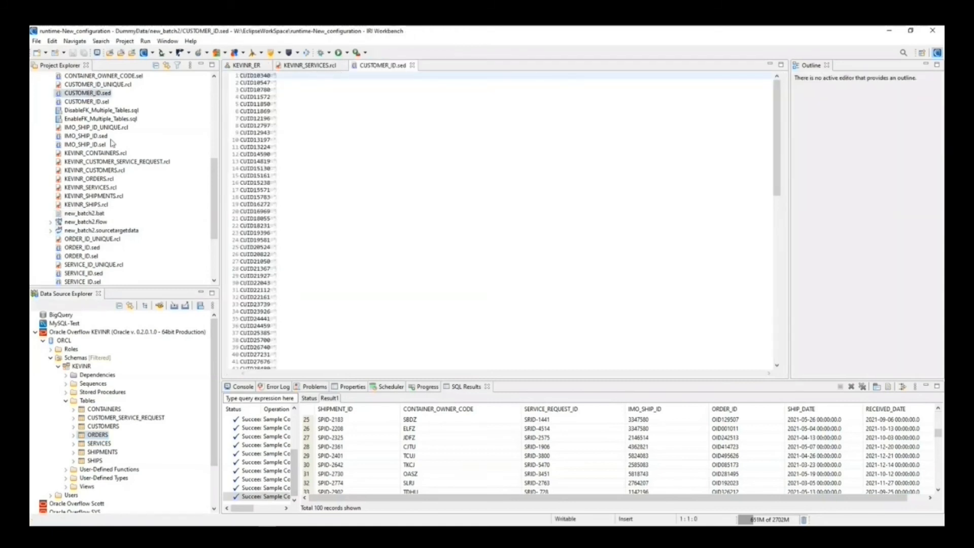
{"action": "scroll", "coordinate": [113, 144], "scroll_direction": "up", "scroll_amount": 1}
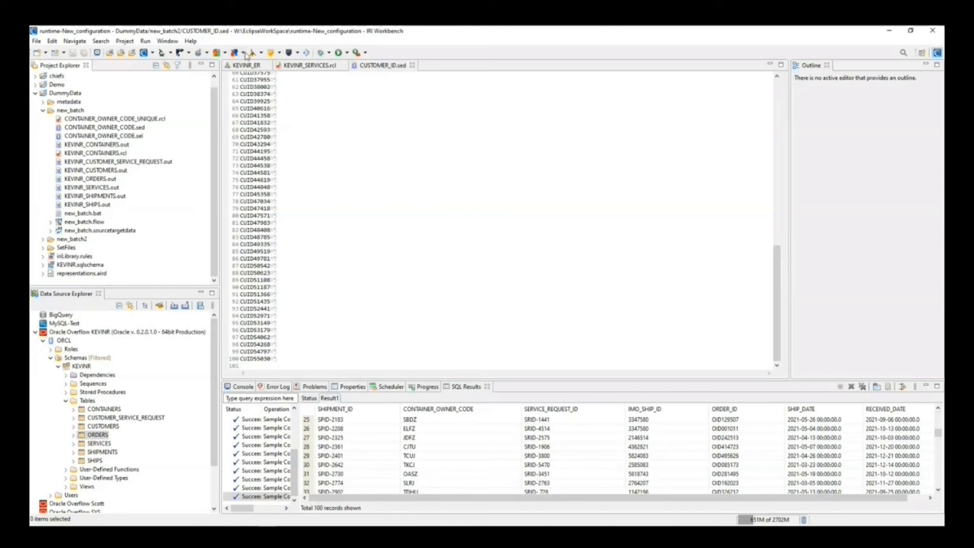
Step: Start a new subset job named new_subset in the BigQuery_Demo folder, reviewing the available loaders but leaving the loader blank
{"action": "left_click", "coordinate": [279, 53]}
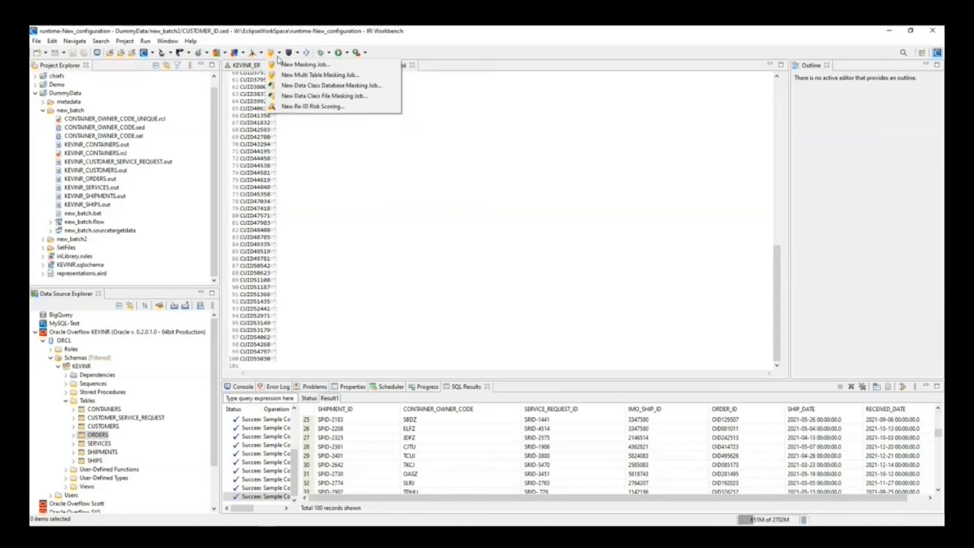
{"action": "left_click", "coordinate": [190, 53]}
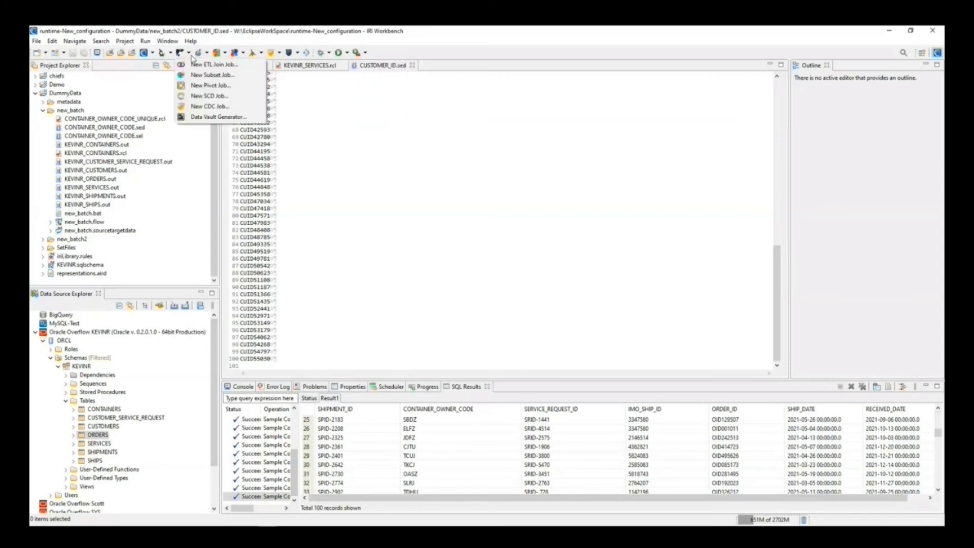
{"action": "left_click", "coordinate": [195, 76]}
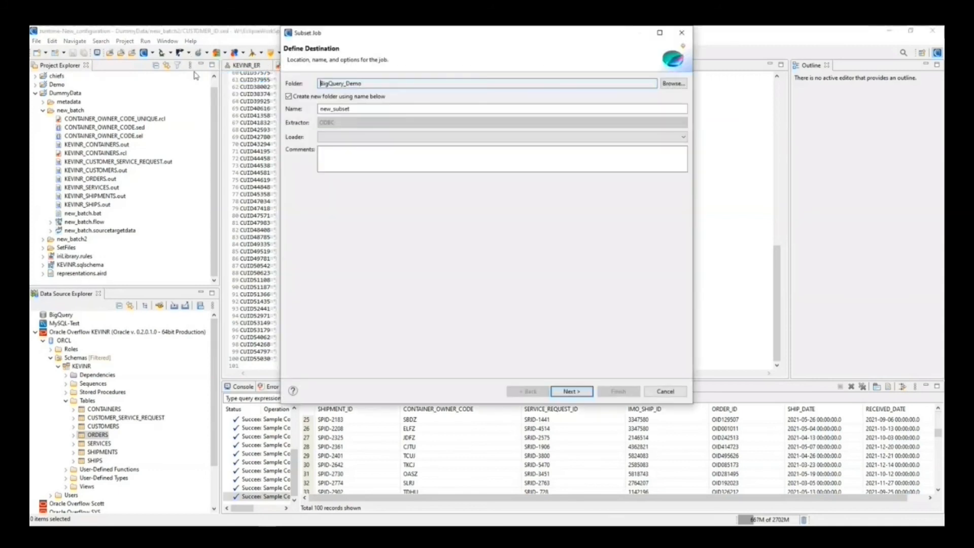
{"action": "left_click", "coordinate": [410, 142]}
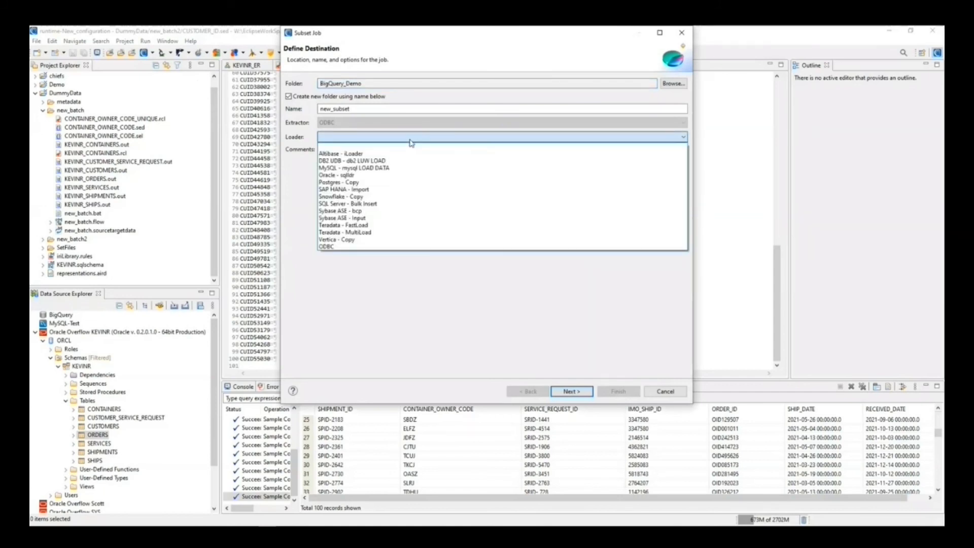
{"action": "left_click", "coordinate": [299, 168]}
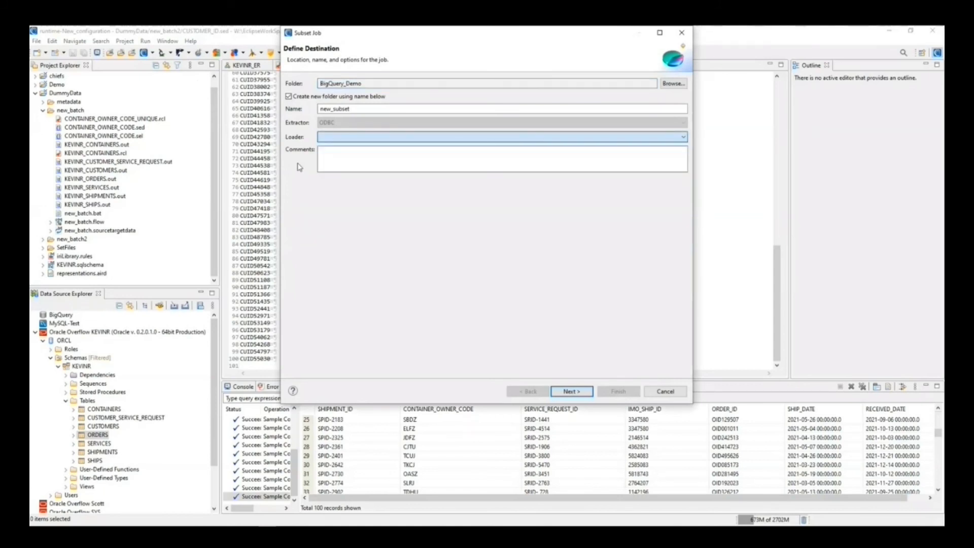
{"action": "left_click", "coordinate": [571, 391]}
Step: Set the subset options to the Oracle Overflow KEVINR connection profile, the KEVINR.CUSTOMERS table and 10 rows
{"action": "left_click", "coordinate": [408, 84]}
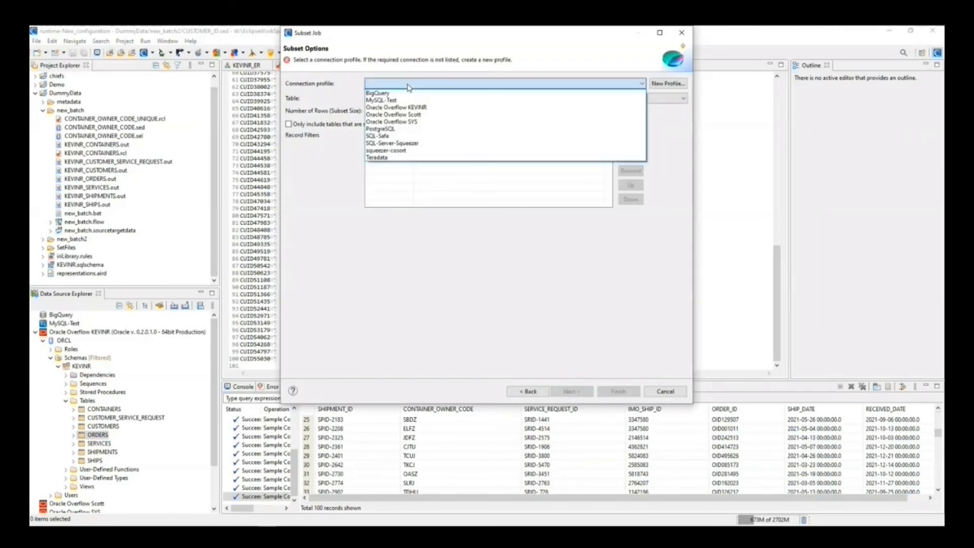
{"action": "left_click", "coordinate": [398, 107]}
{"action": "left_click", "coordinate": [401, 98]}
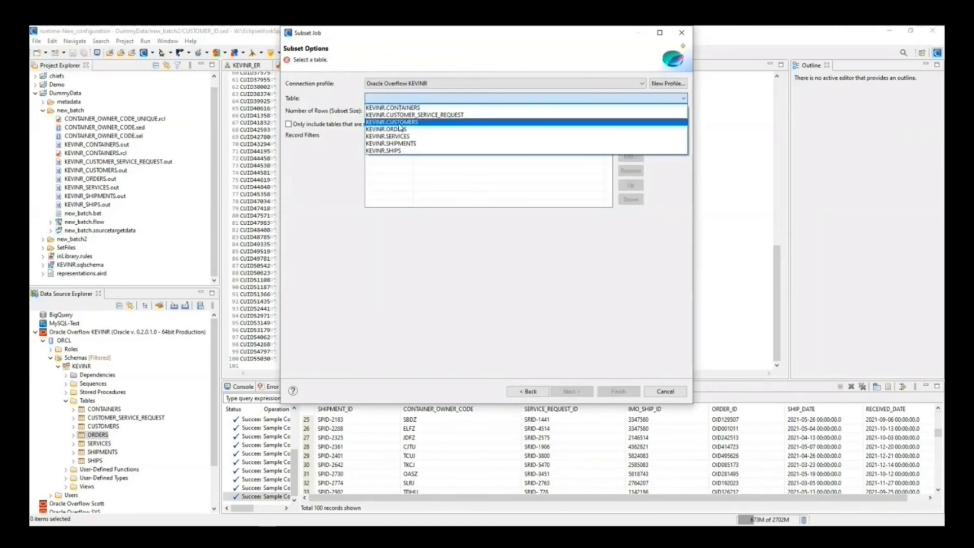
{"action": "left_click", "coordinate": [400, 122]}
{"action": "left_click", "coordinate": [387, 112]}
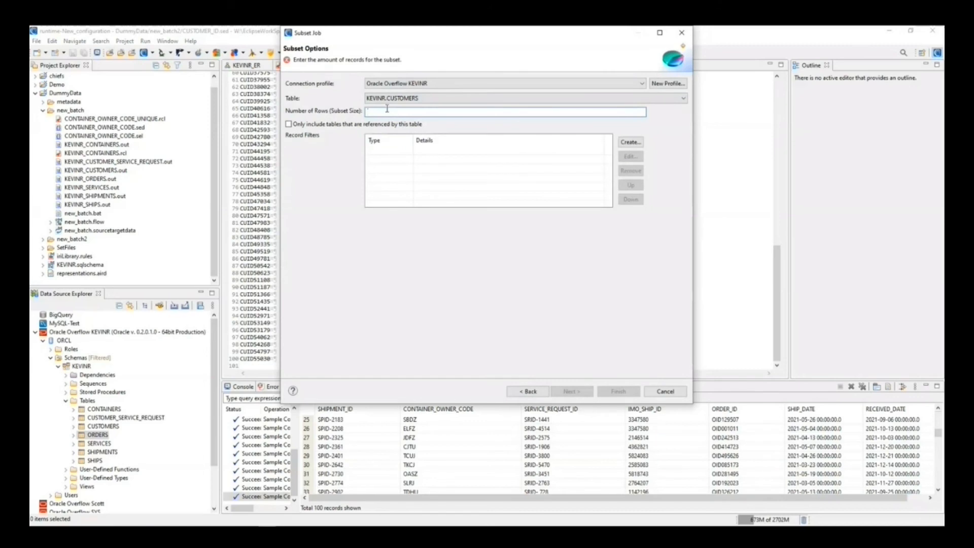
{"action": "type", "text": "10"}
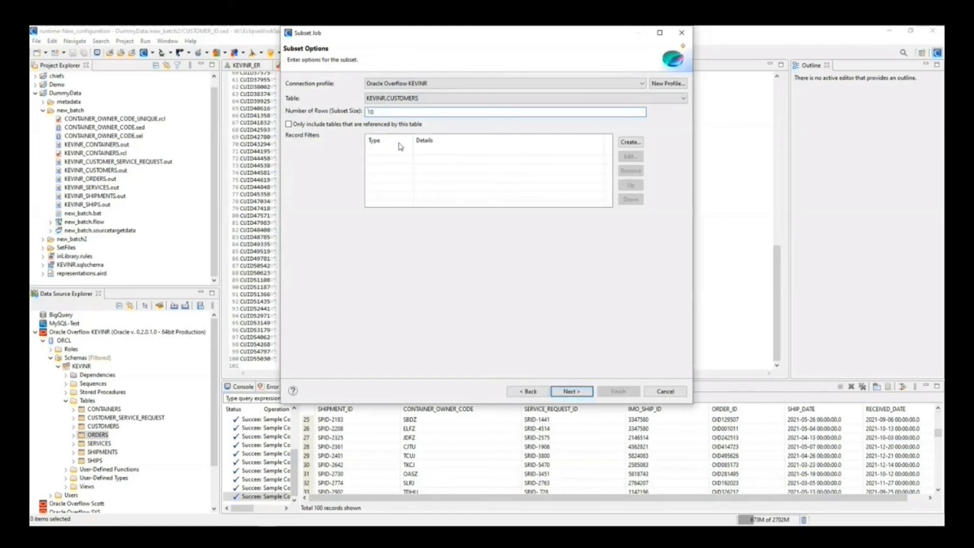
{"action": "left_click", "coordinate": [571, 391]}
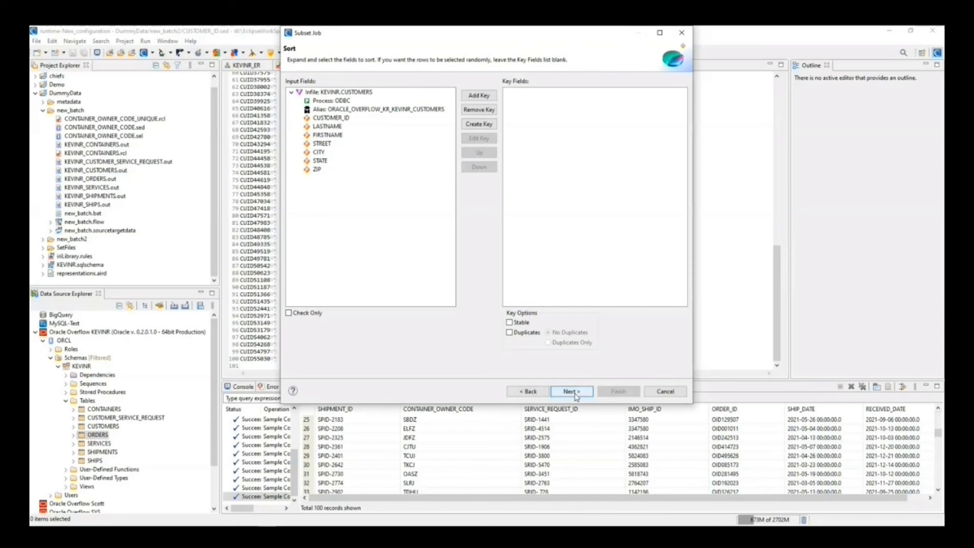
Step: Review the subset job's Sort and Field Modification Rules pages without adding anything, and cancel the job
{"action": "left_click", "coordinate": [577, 395]}
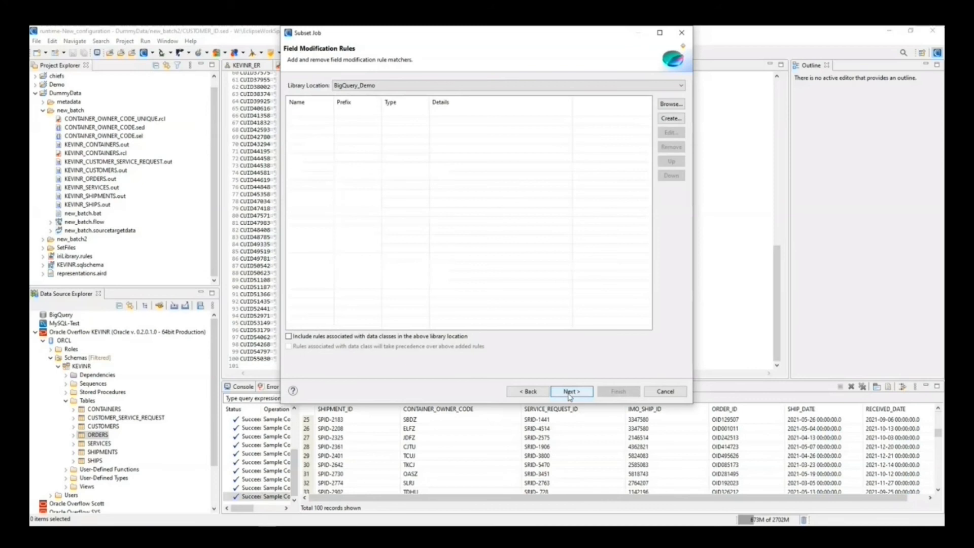
{"action": "left_click", "coordinate": [542, 394]}
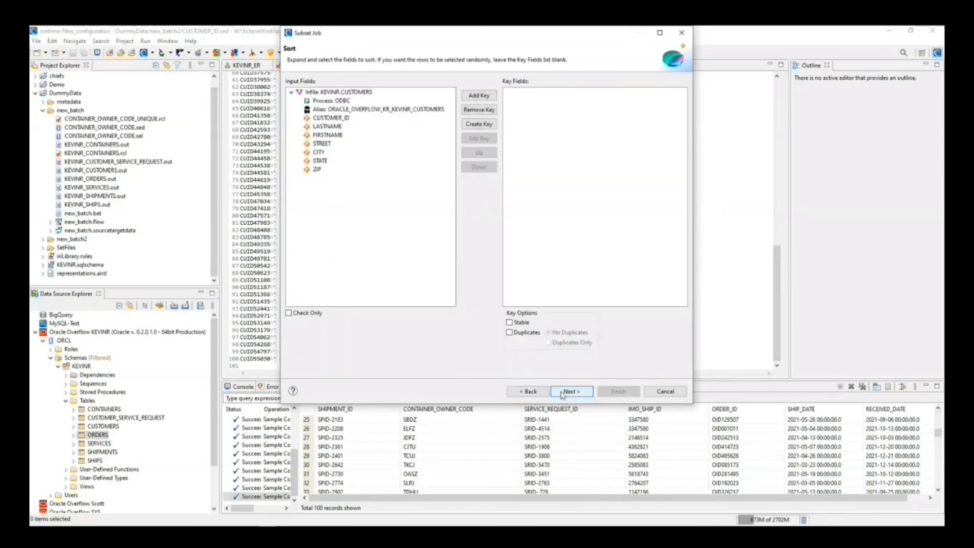
{"action": "left_click", "coordinate": [563, 394]}
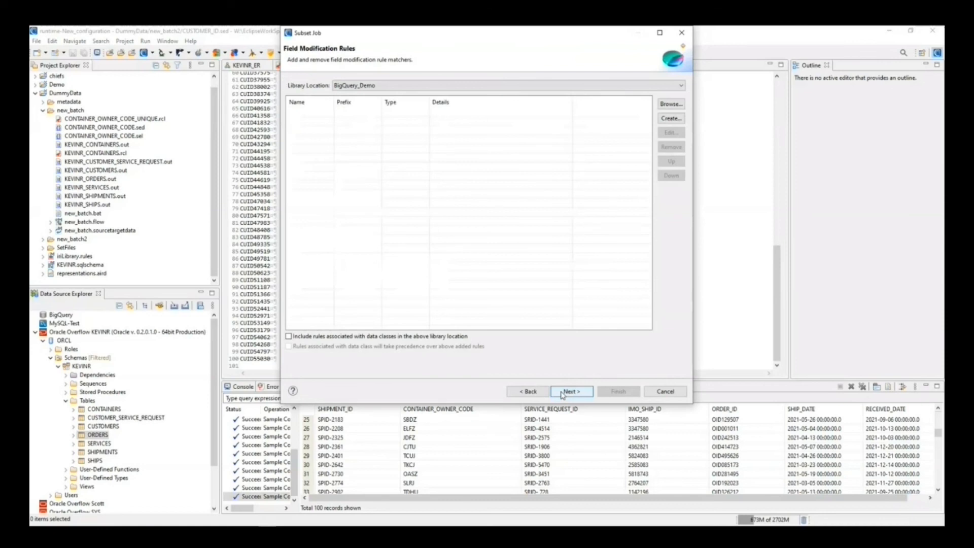
{"action": "left_click", "coordinate": [562, 393]}
{"action": "left_click", "coordinate": [657, 391]}
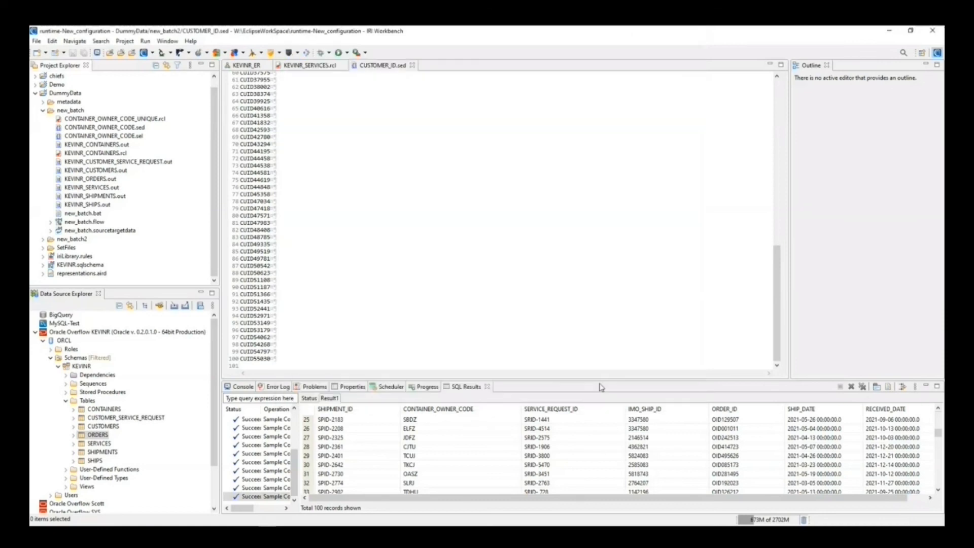
Step: Start a new multi-table masking job named new_batch, using the Oracle Overflow KEVINR connection profile and selecting the KEVINR.CUSTOMERS table
{"action": "left_click", "coordinate": [280, 52]}
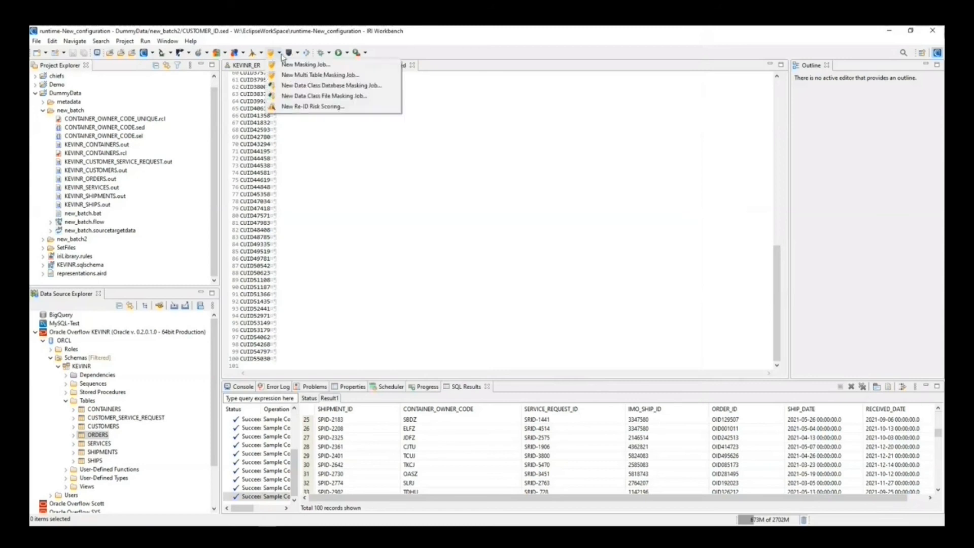
{"action": "left_click", "coordinate": [288, 75]}
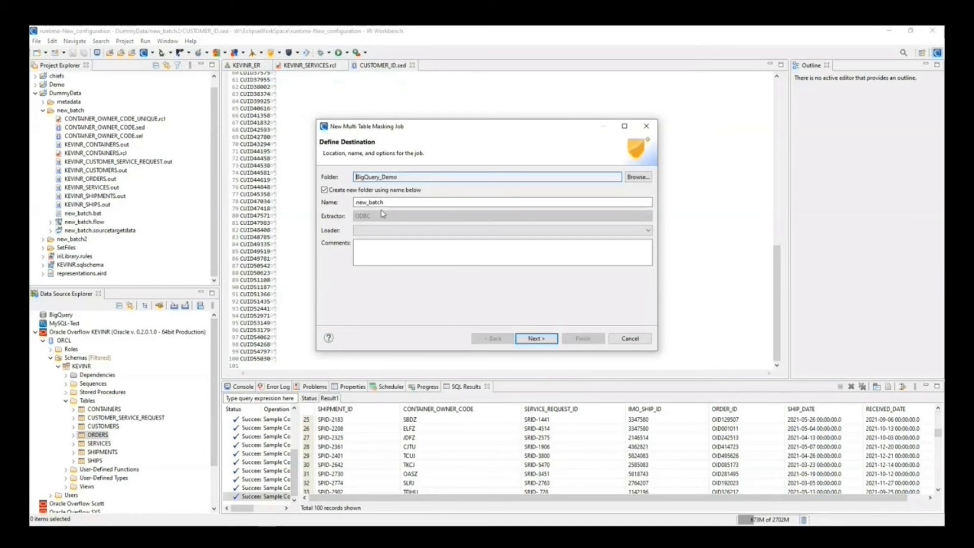
{"action": "left_click", "coordinate": [525, 338]}
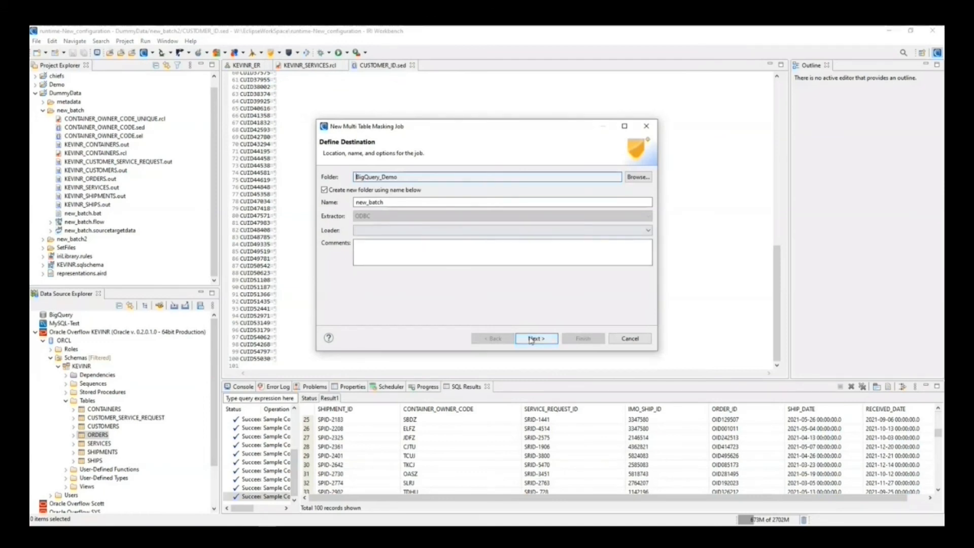
{"action": "left_click", "coordinate": [488, 181]}
{"action": "left_click", "coordinate": [490, 208]}
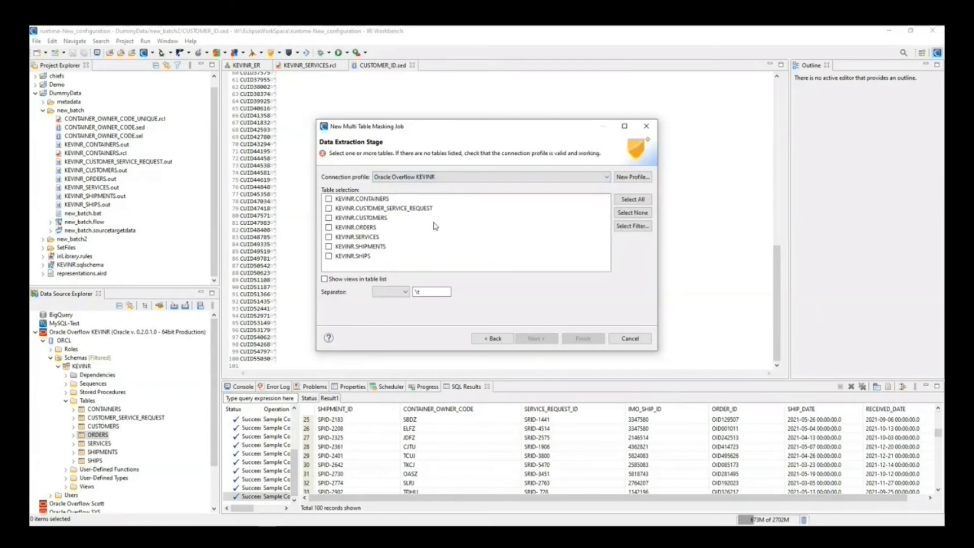
{"action": "left_click", "coordinate": [329, 218]}
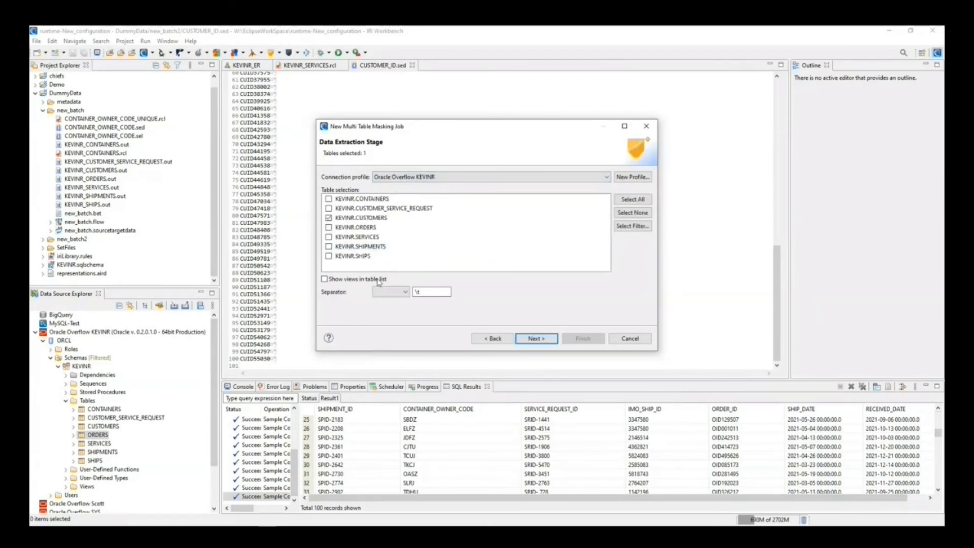
Step: Review the masking job's Field Modification Rules and Summary pages without adding any rules
{"action": "left_click", "coordinate": [541, 339]}
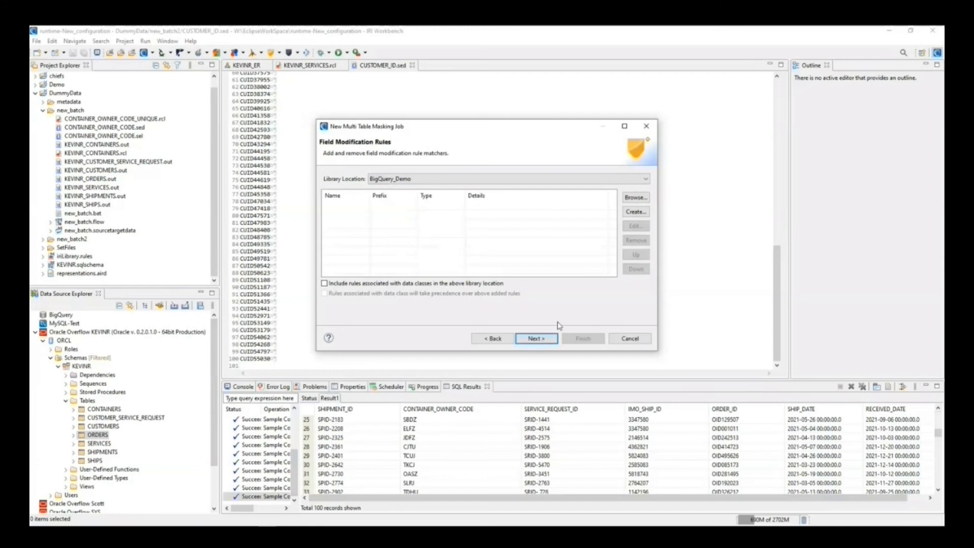
{"action": "left_click", "coordinate": [538, 338]}
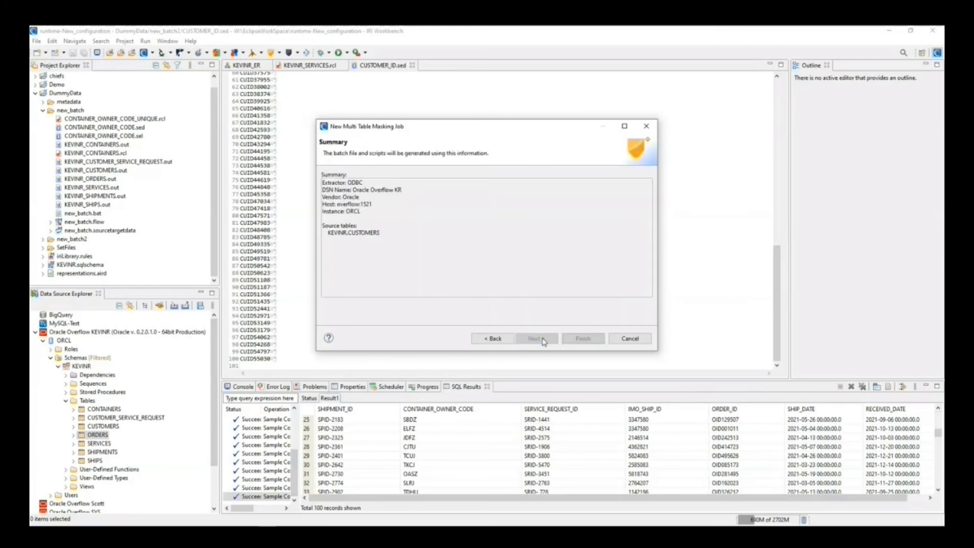
{"action": "left_click", "coordinate": [501, 341]}
Step: Try a new rule matcher with an encryption or decryption field rule named FieldEncryptionRule2, and cancel the rule, the matcher and the masking job
{"action": "left_click", "coordinate": [638, 212]}
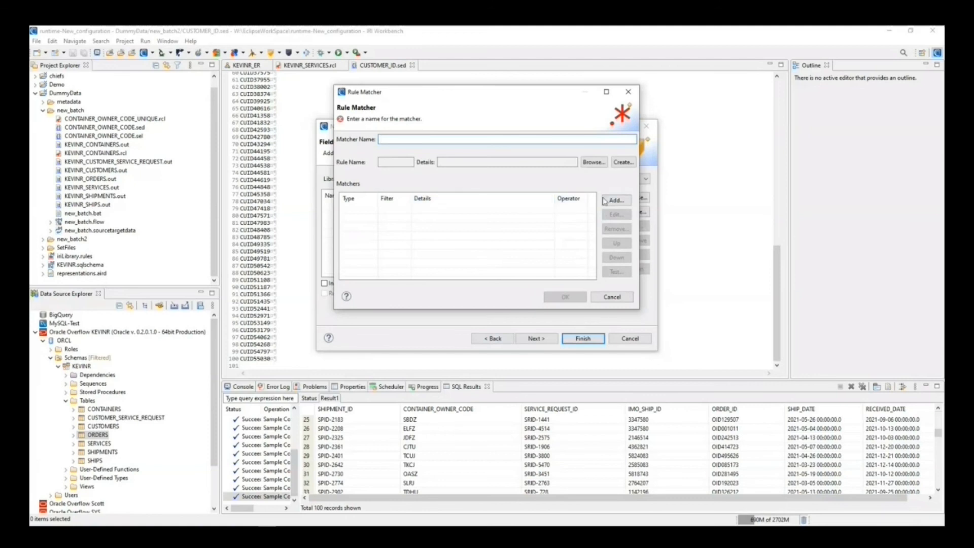
{"action": "left_click", "coordinate": [617, 163]}
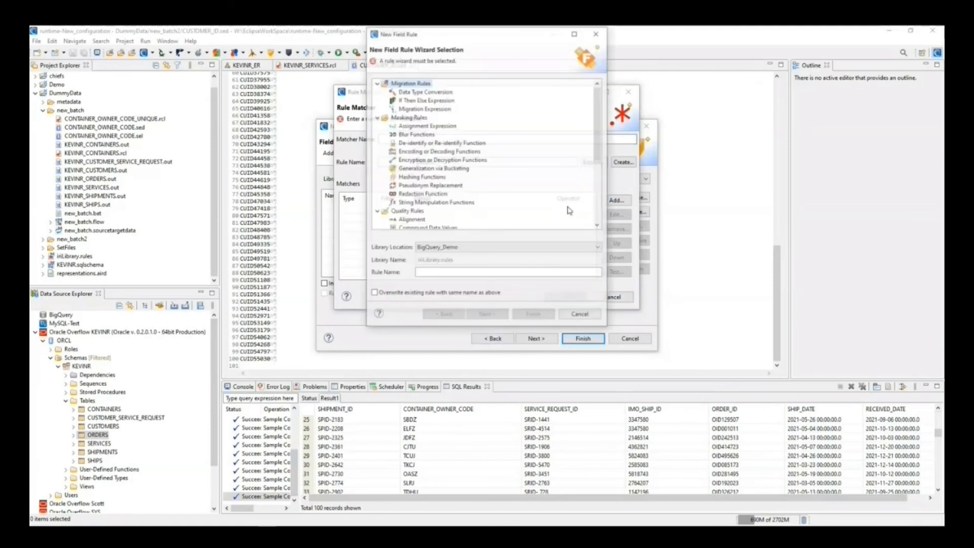
{"action": "left_click", "coordinate": [443, 160]}
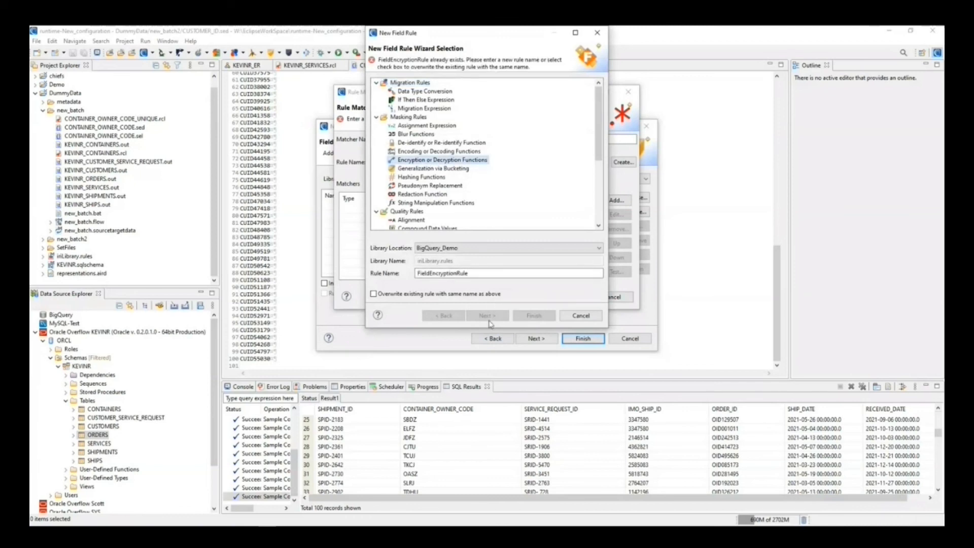
{"action": "left_click", "coordinate": [505, 270]}
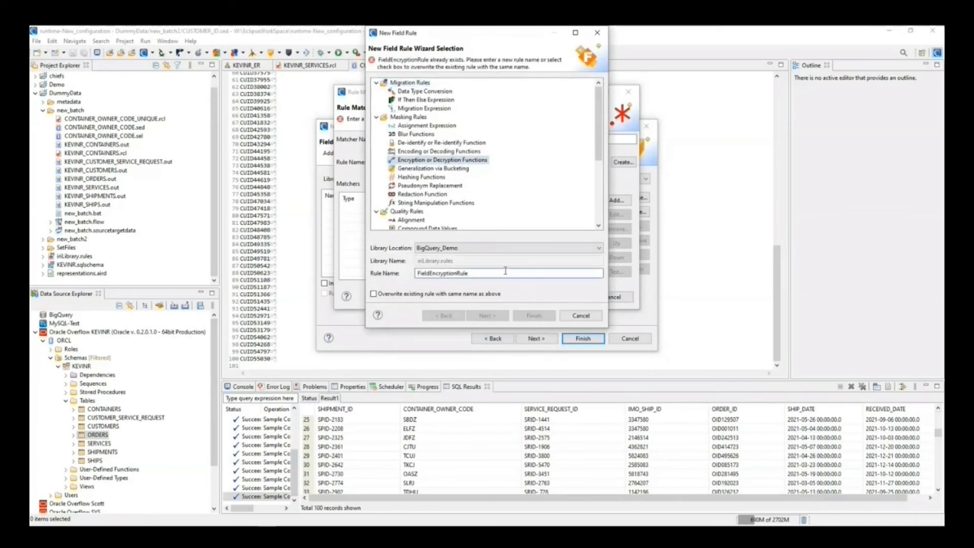
{"action": "type", "text": "2"}
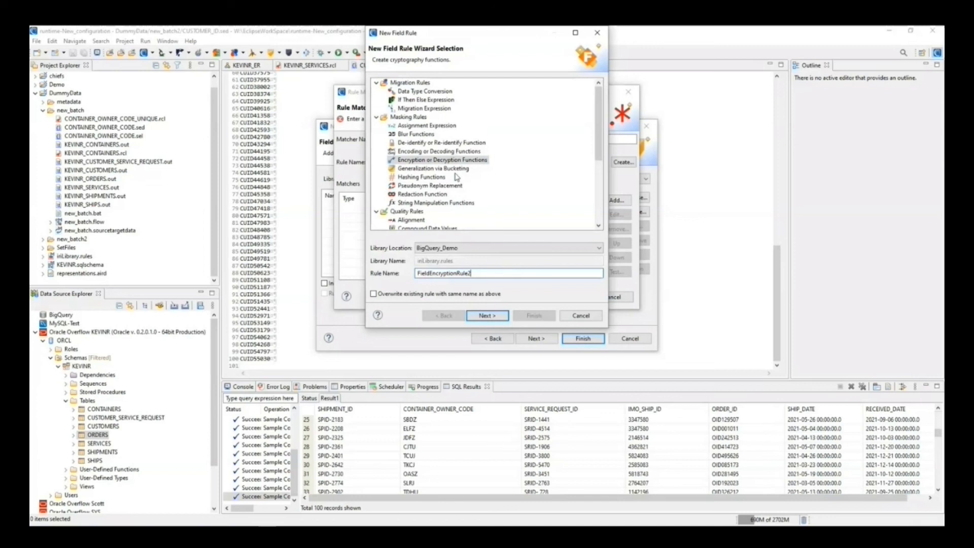
{"action": "left_click", "coordinate": [583, 316]}
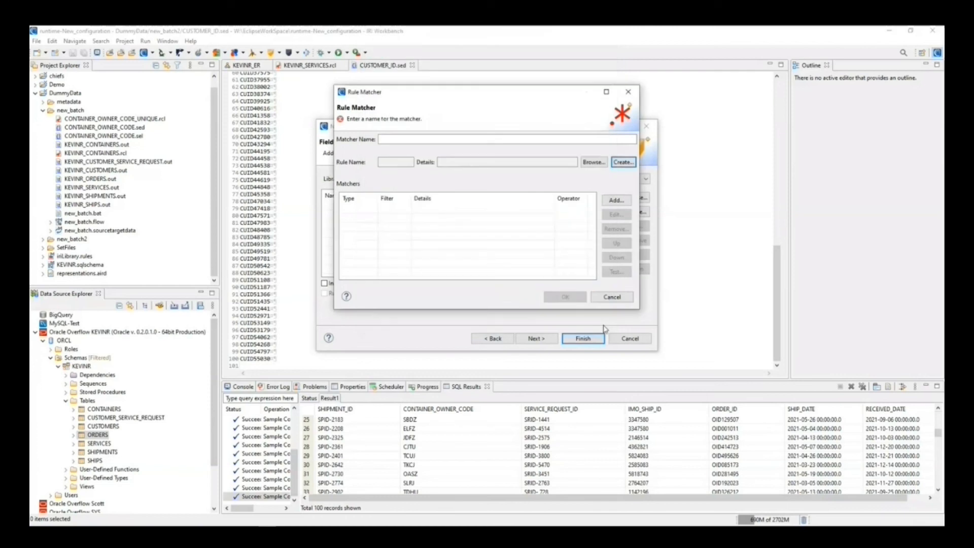
{"action": "left_click", "coordinate": [611, 297]}
{"action": "left_click", "coordinate": [630, 338]}
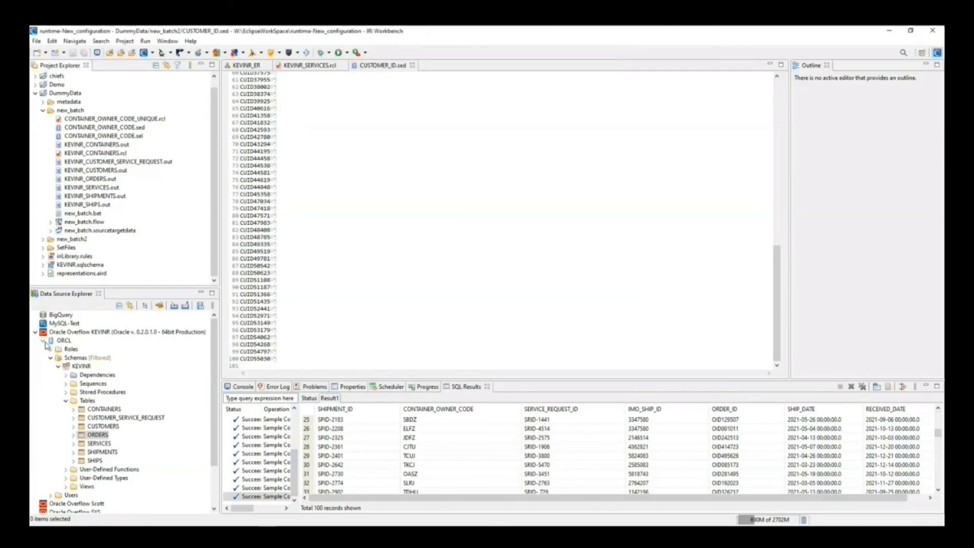
Step: Open iriLibrary.dataclass from the BigQuery_Demo project, inspect the BigQuery.Demo.Records data source entry, and close the library
{"action": "left_click", "coordinate": [35, 94]}
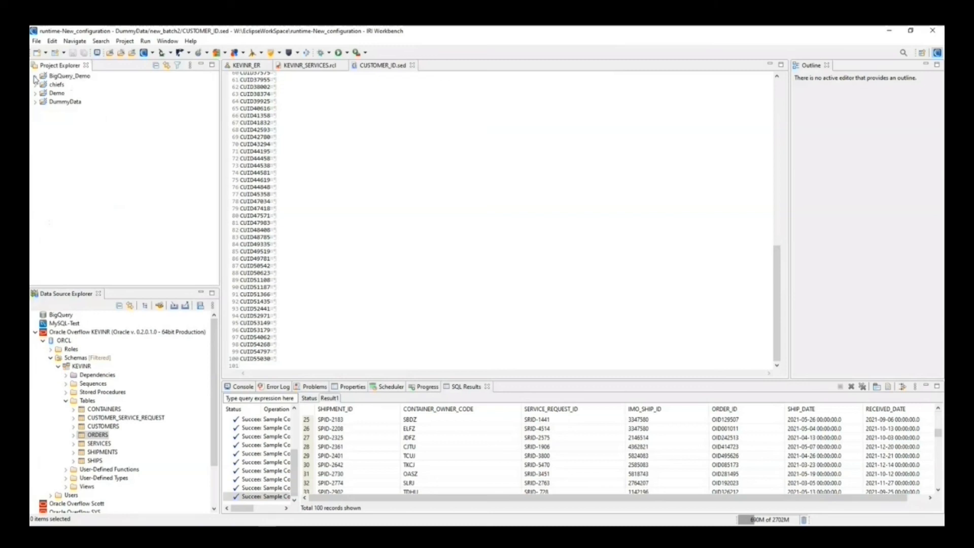
{"action": "left_click", "coordinate": [35, 76]}
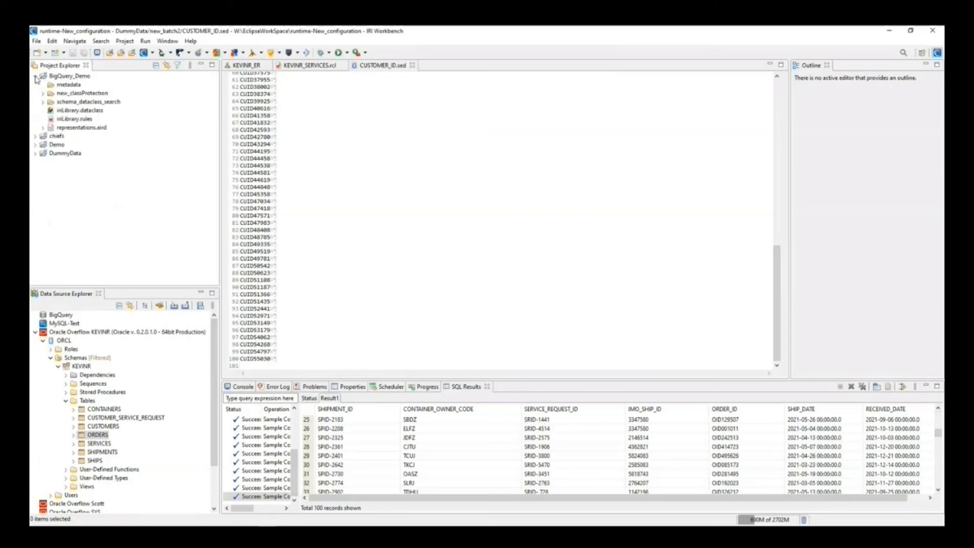
{"action": "left_click", "coordinate": [71, 111]}
{"action": "double_click", "coordinate": [71, 110]}
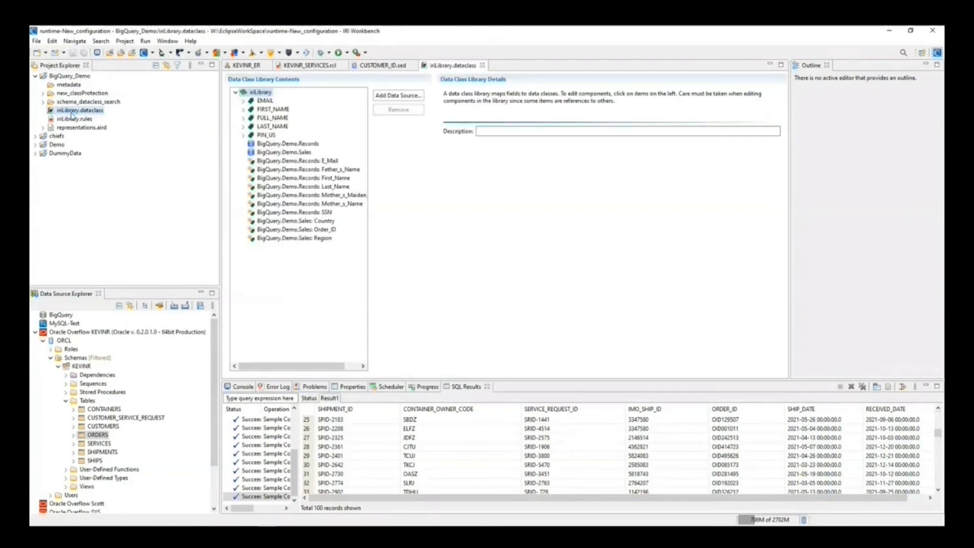
{"action": "left_click", "coordinate": [272, 144]}
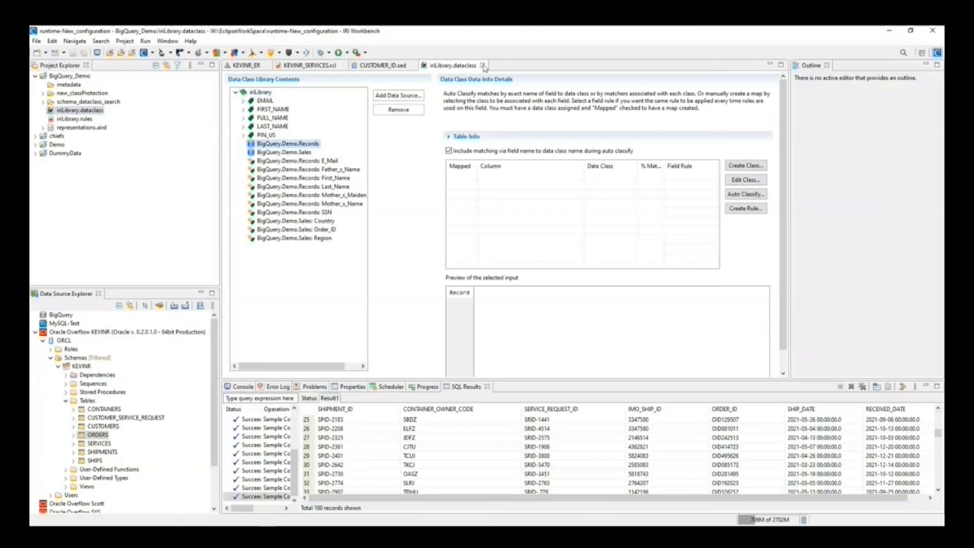
{"action": "left_click", "coordinate": [482, 66]}
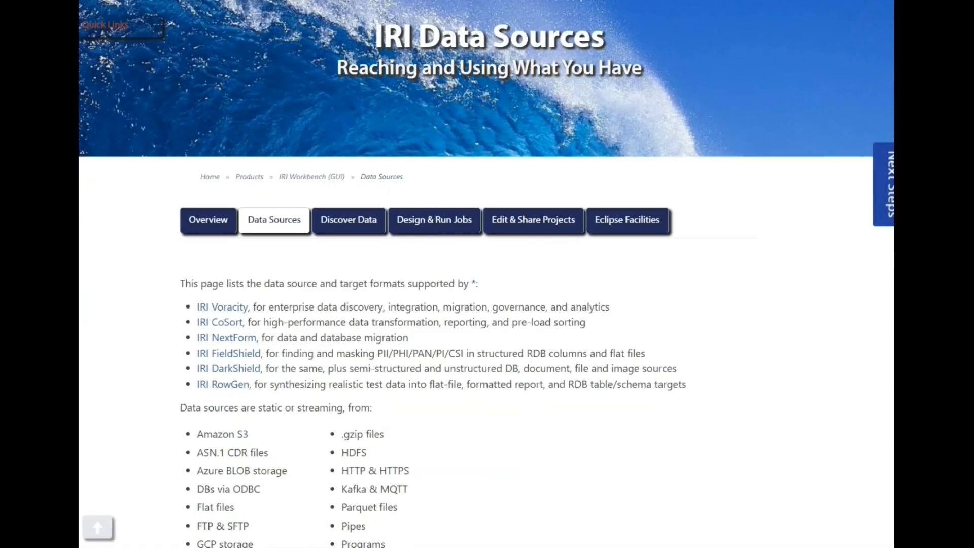
Step: Examine the default, legacy and modern sources and formats listed on the IRI Data Sources web page
{"action": "scroll", "coordinate": [487, 274], "scroll_direction": "down", "scroll_amount": 8}
{"action": "scroll", "coordinate": [487, 274], "scroll_direction": "down", "scroll_amount": 1}
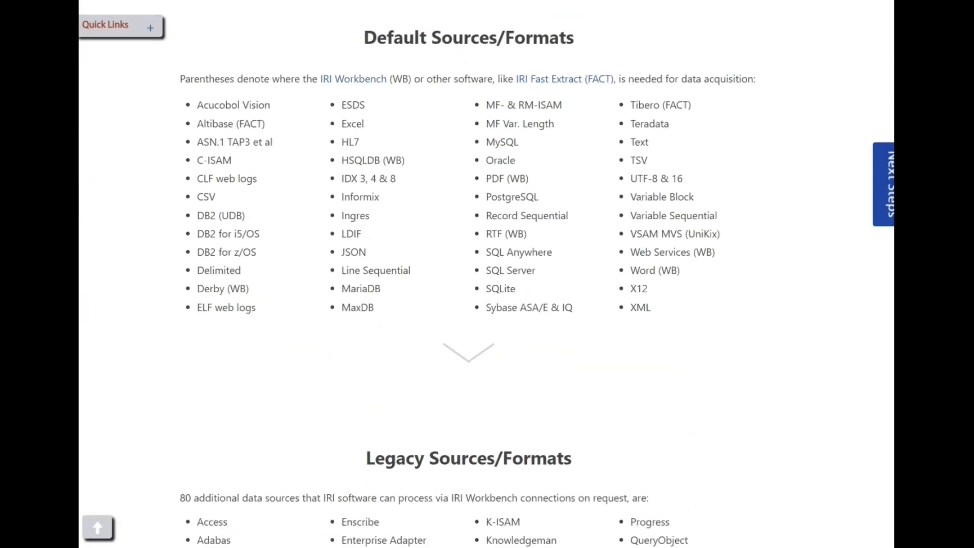
{"action": "scroll", "coordinate": [487, 274], "scroll_direction": "down", "scroll_amount": 15}
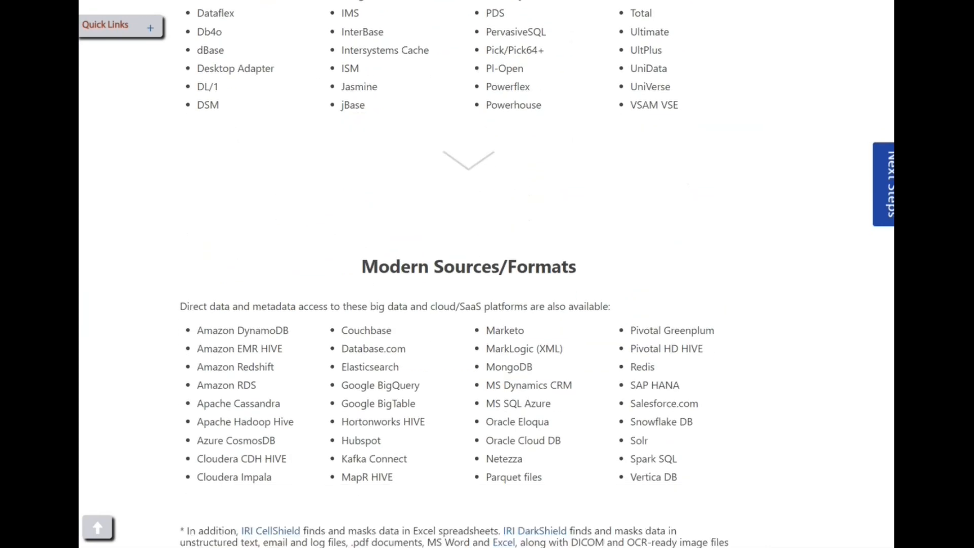
{"action": "scroll", "coordinate": [487, 274], "scroll_direction": "down", "scroll_amount": 2}
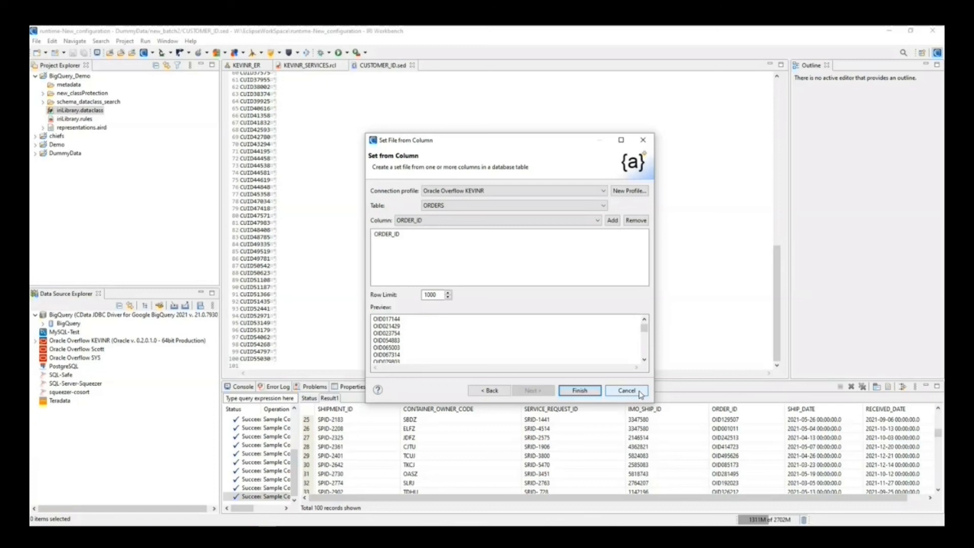
Step: Cancel creating a set file from the ORDER_ID column of the ORDERS table in IRI Workbench
{"action": "left_click", "coordinate": [627, 390]}
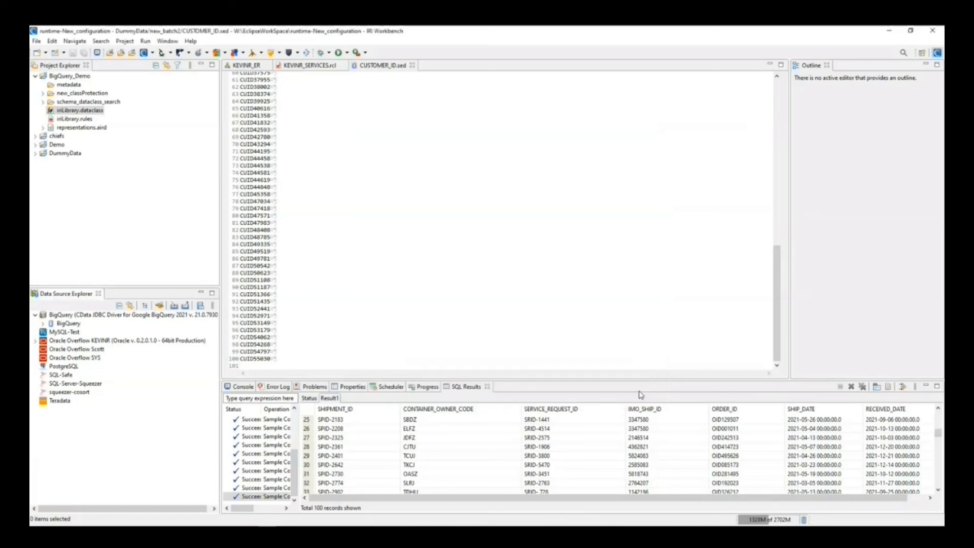
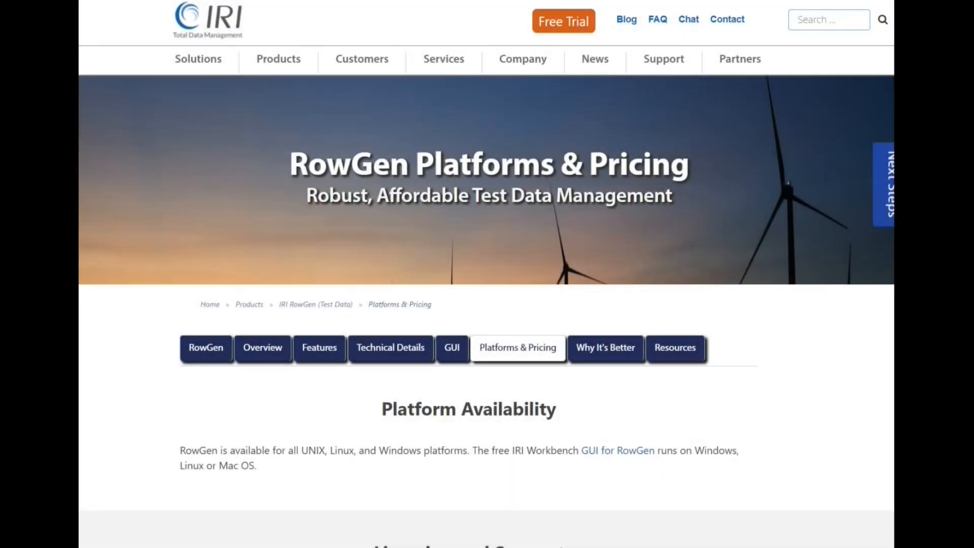
Step: Read the platform availability, licensing and support details on the RowGen Platforms & Pricing web page
{"action": "scroll", "coordinate": [865, 358], "scroll_direction": "down", "scroll_amount": 3}
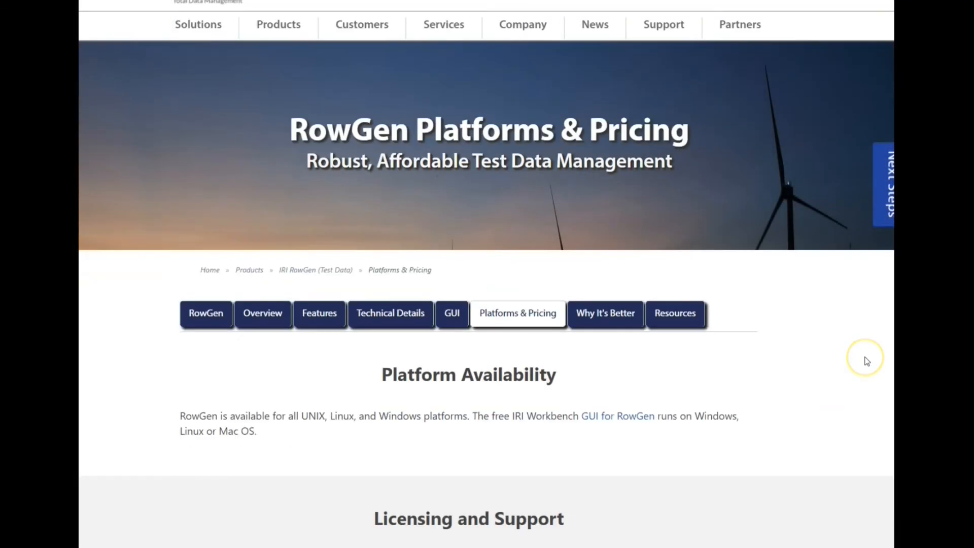
{"action": "scroll", "coordinate": [866, 362], "scroll_direction": "down", "scroll_amount": 4}
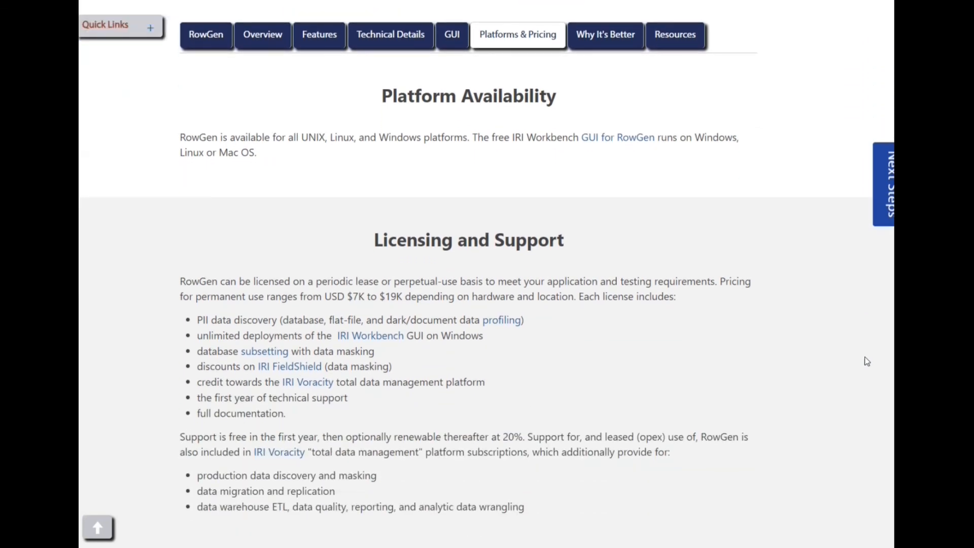
{"action": "scroll", "coordinate": [866, 361], "scroll_direction": "down", "scroll_amount": 1}
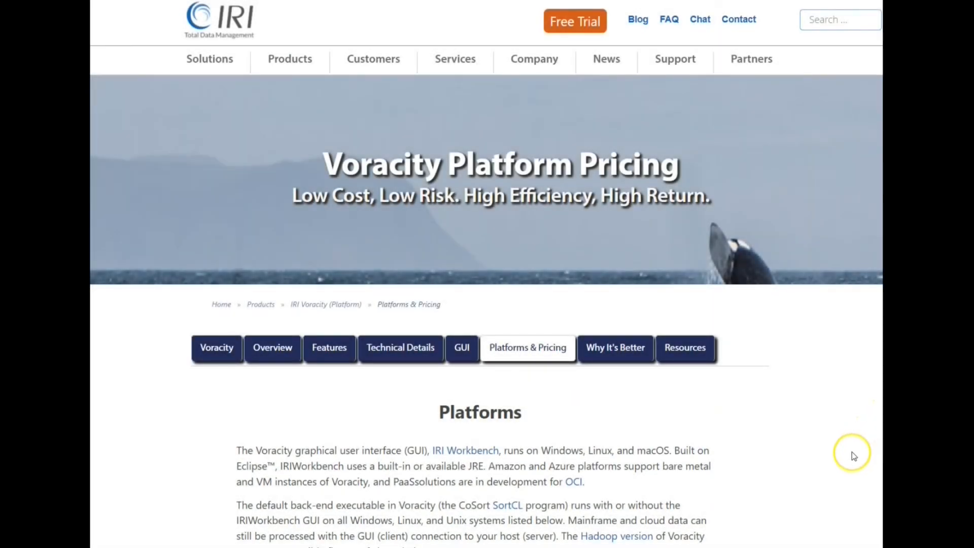
Step: Read the Voracity Platform Pricing page, covering platforms, pricing tiers, inclusions, available discounts and additional services
{"action": "scroll", "coordinate": [852, 456], "scroll_direction": "down", "scroll_amount": 5}
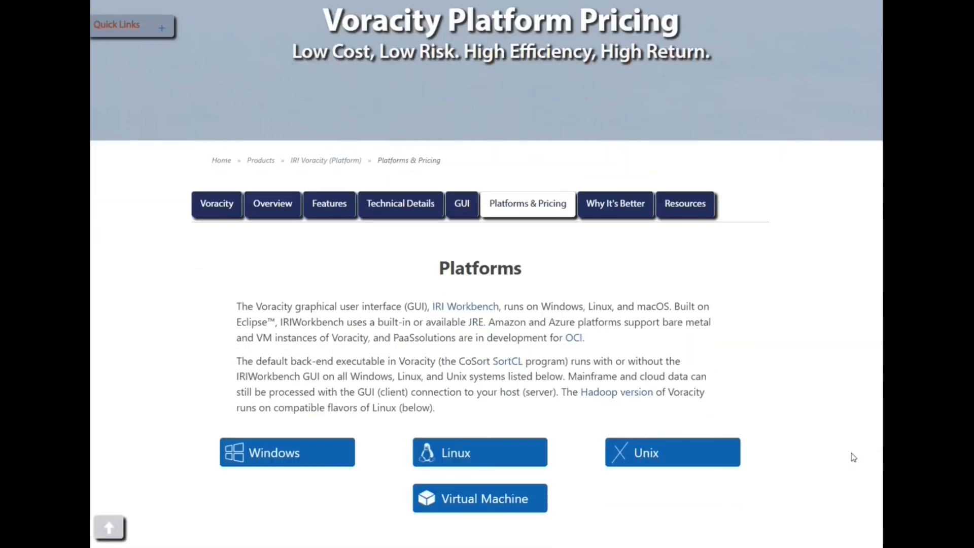
{"action": "scroll", "coordinate": [852, 457], "scroll_direction": "down", "scroll_amount": 1}
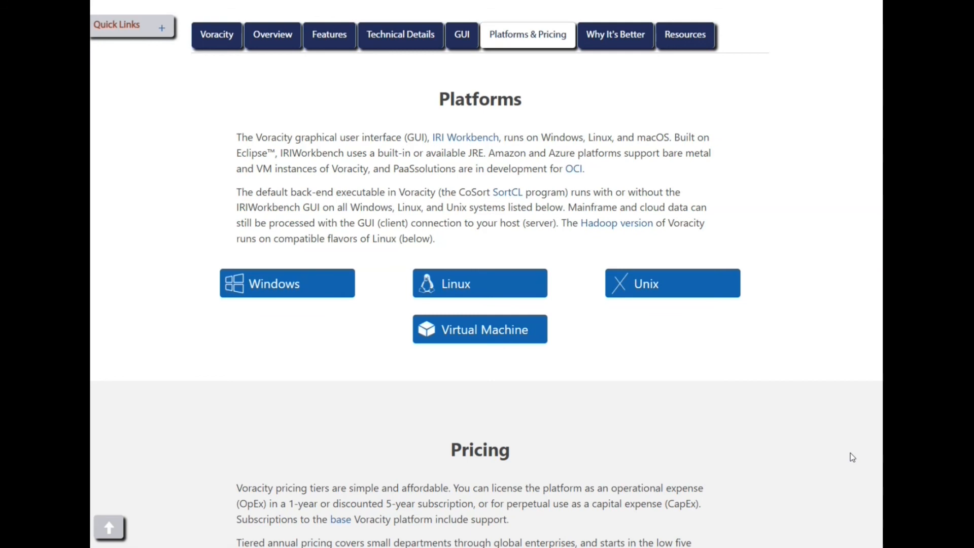
{"action": "scroll", "coordinate": [852, 457], "scroll_direction": "down", "scroll_amount": 4}
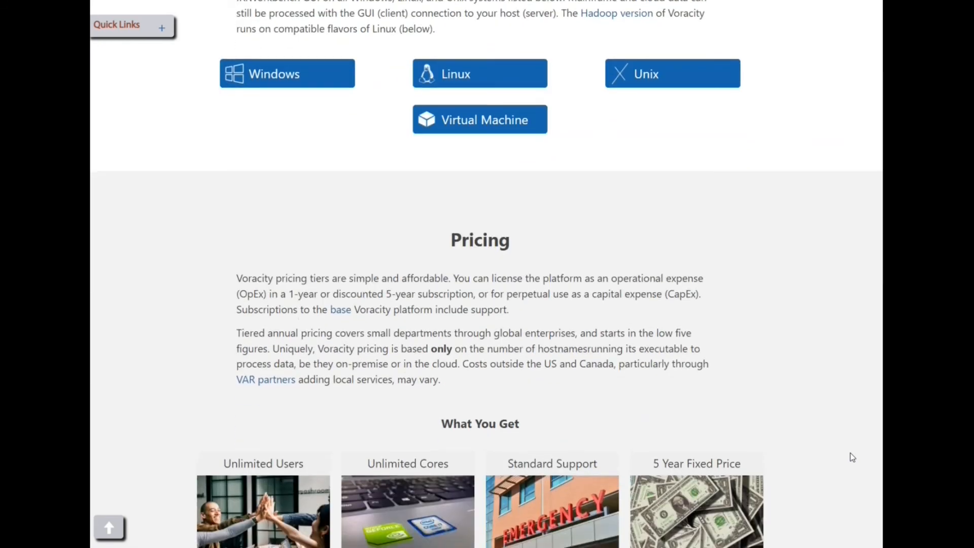
{"action": "scroll", "coordinate": [852, 457], "scroll_direction": "down", "scroll_amount": 2}
{"action": "scroll", "coordinate": [852, 457], "scroll_direction": "down", "scroll_amount": 2}
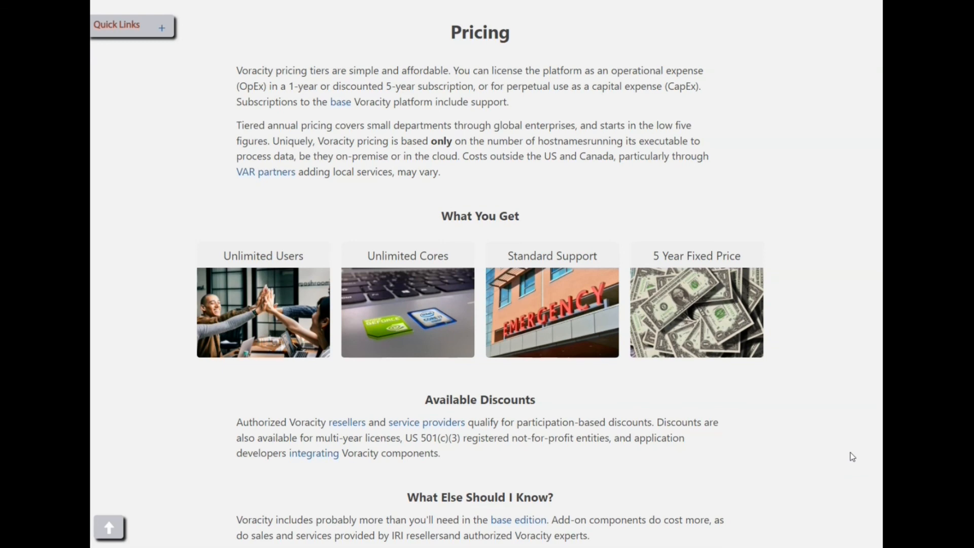
{"action": "scroll", "coordinate": [852, 457], "scroll_direction": "down", "scroll_amount": 5}
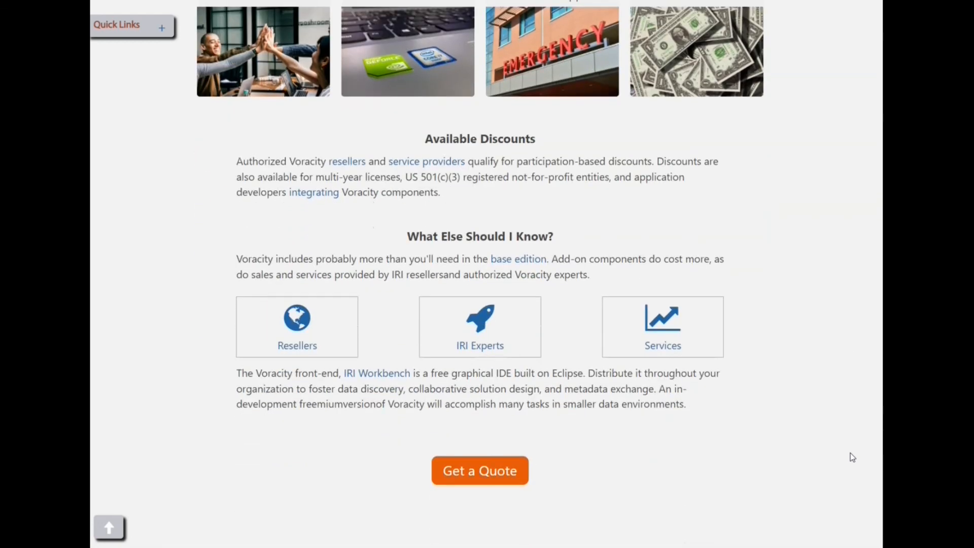
{"action": "left_click", "coordinate": [865, 452]}
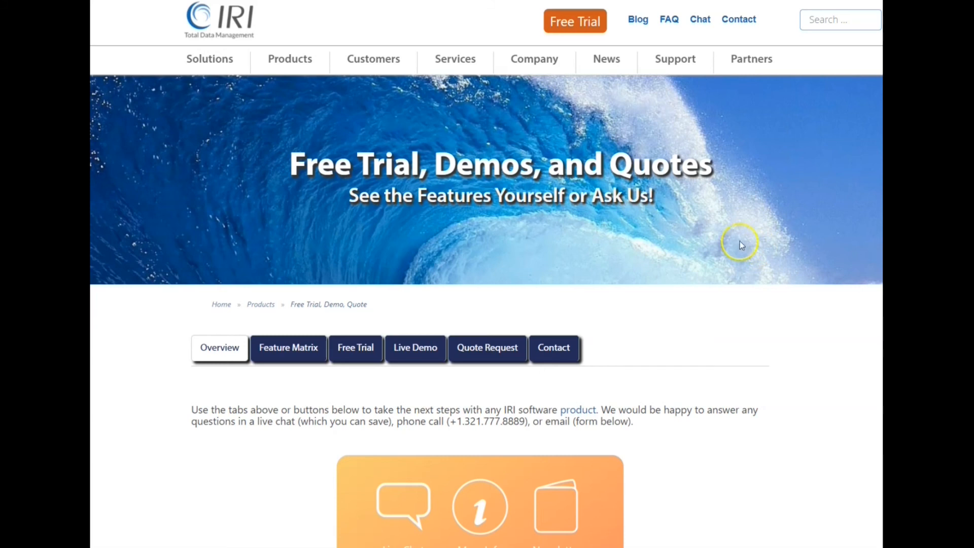
Step: Review the contact, demo, trial and quote options on the Free Trial, Demos, and Quotes overview page
{"action": "left_click_drag", "start_coordinate": [293, 161], "coordinate": [660, 199]}
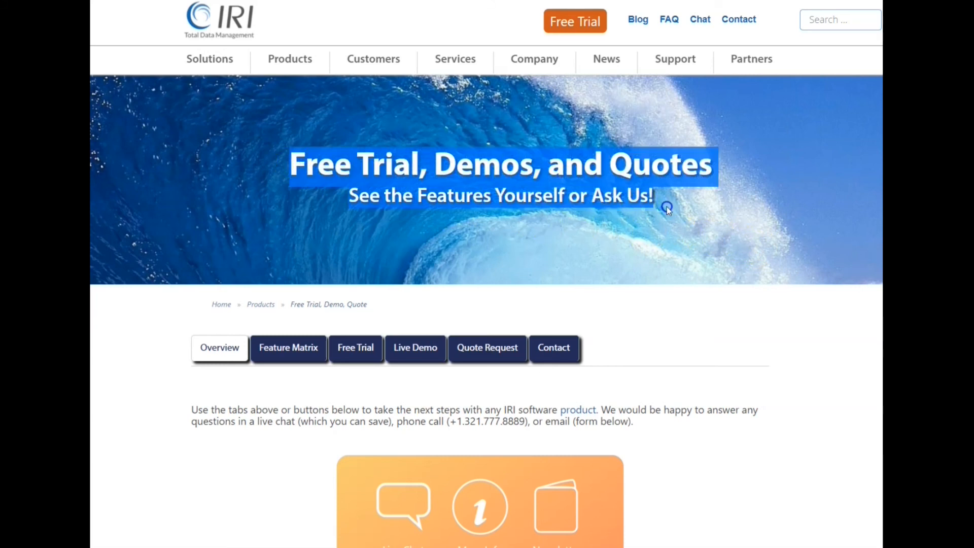
{"action": "left_click", "coordinate": [721, 332]}
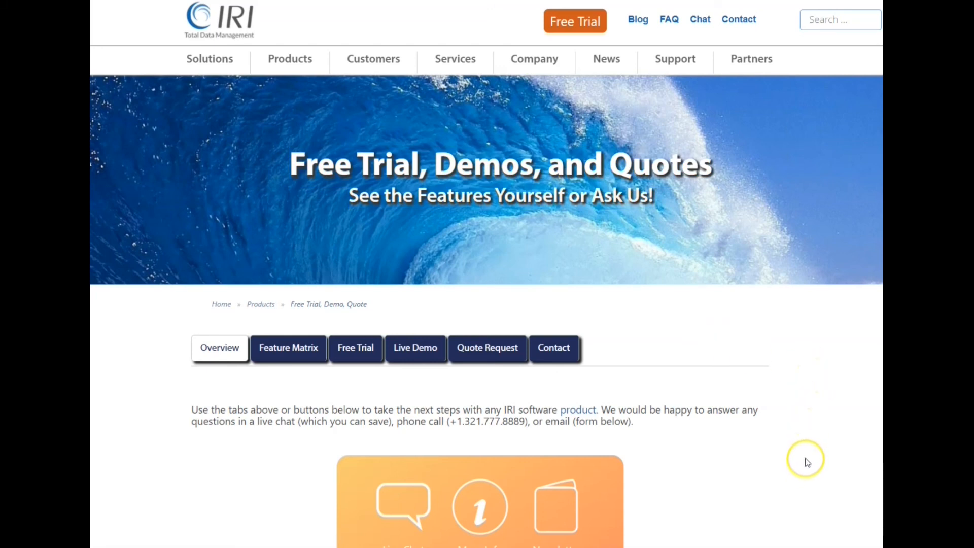
{"action": "scroll", "coordinate": [808, 462], "scroll_direction": "down", "scroll_amount": 4}
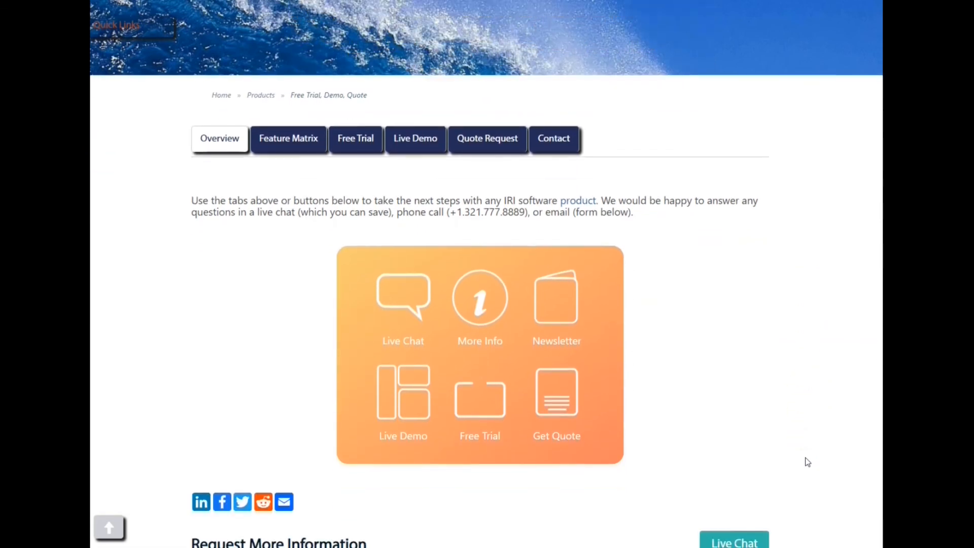
{"action": "scroll", "coordinate": [808, 462], "scroll_direction": "down", "scroll_amount": 1}
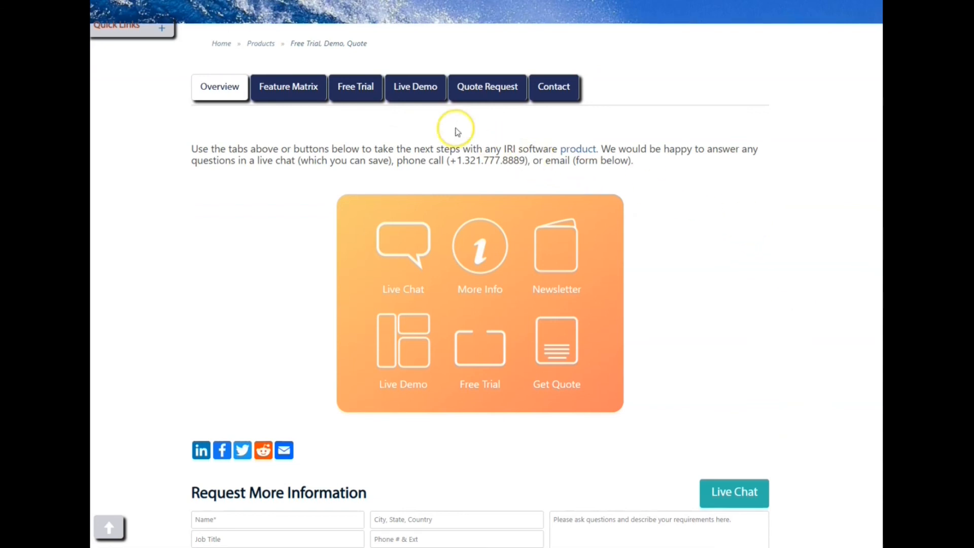
Step: Open the Free Trial page and look through the IRI Software Evaluation Request form's contact information fields without filling them in
{"action": "left_click", "coordinate": [355, 96]}
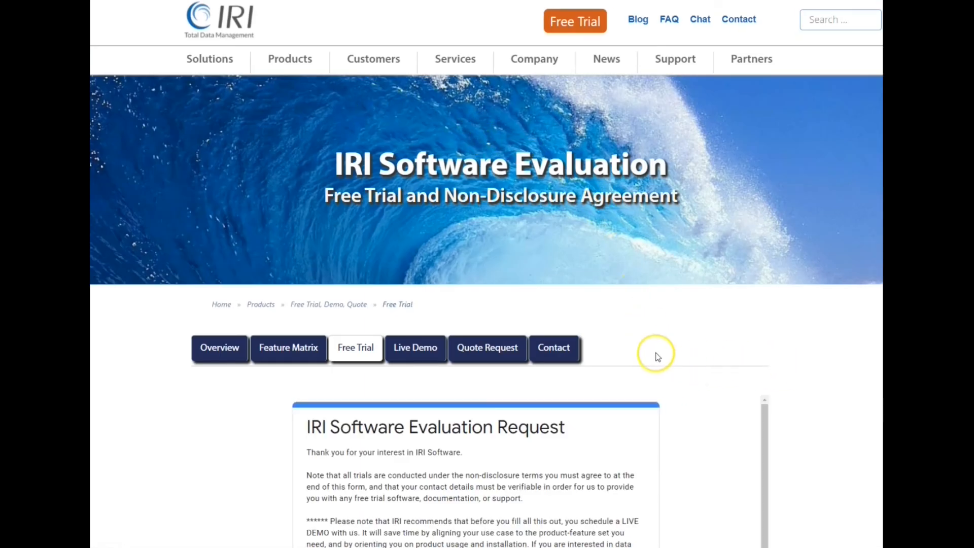
{"action": "scroll", "coordinate": [782, 354], "scroll_direction": "down", "scroll_amount": 5}
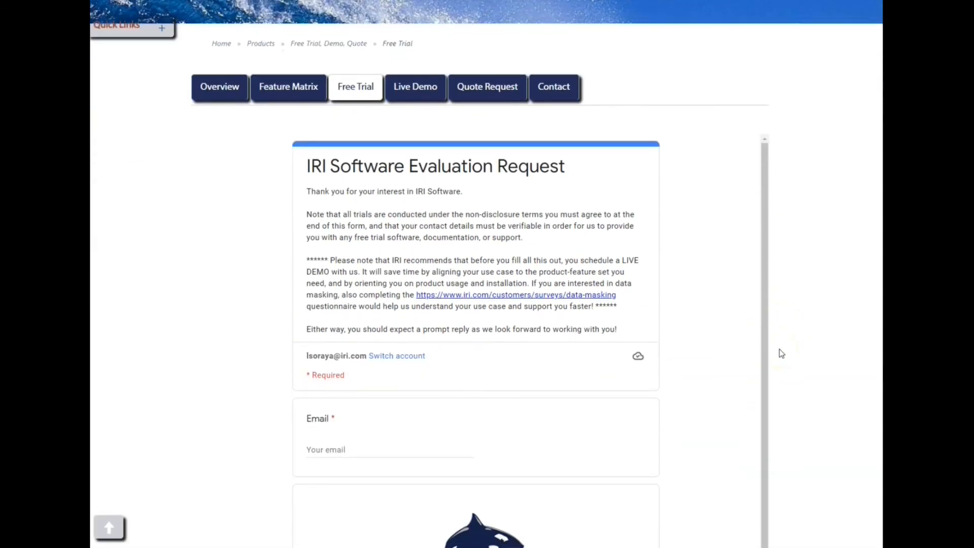
{"action": "scroll", "coordinate": [781, 353], "scroll_direction": "down", "scroll_amount": 3}
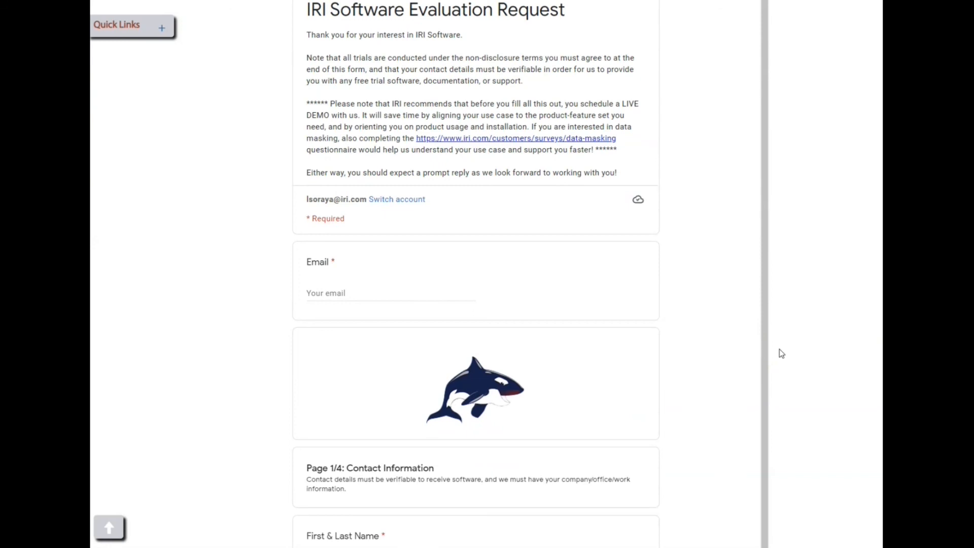
{"action": "scroll", "coordinate": [781, 353], "scroll_direction": "down", "scroll_amount": 4}
{"action": "scroll", "coordinate": [781, 354], "scroll_direction": "down", "scroll_amount": 10}
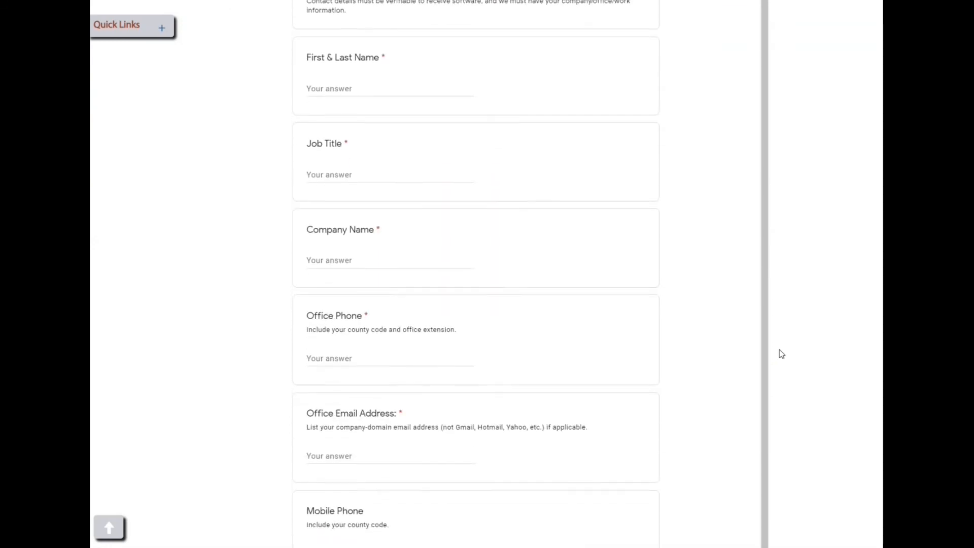
{"action": "scroll", "coordinate": [781, 354], "scroll_direction": "down", "scroll_amount": 1}
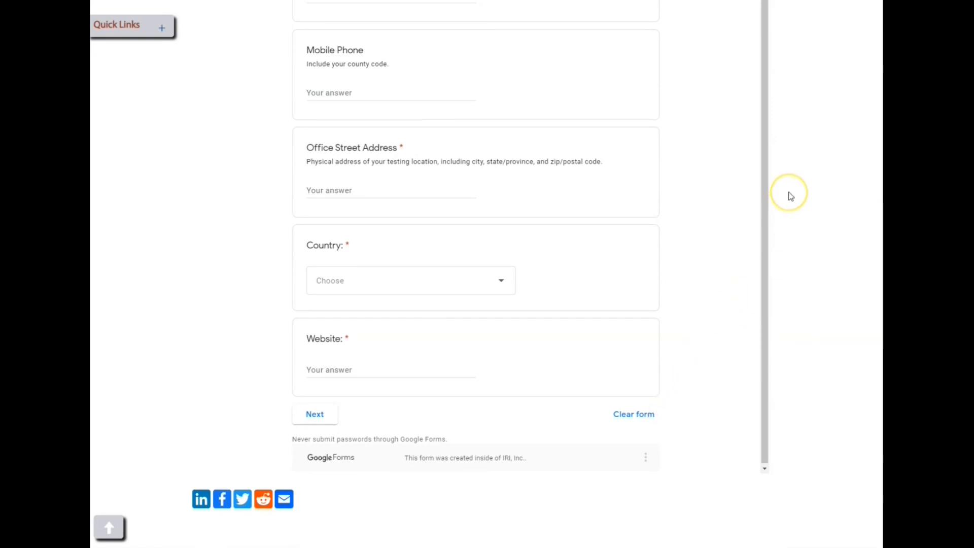
{"action": "scroll", "coordinate": [790, 196], "scroll_direction": "up", "scroll_amount": 10}
{"action": "scroll", "coordinate": [790, 196], "scroll_direction": "up", "scroll_amount": 6}
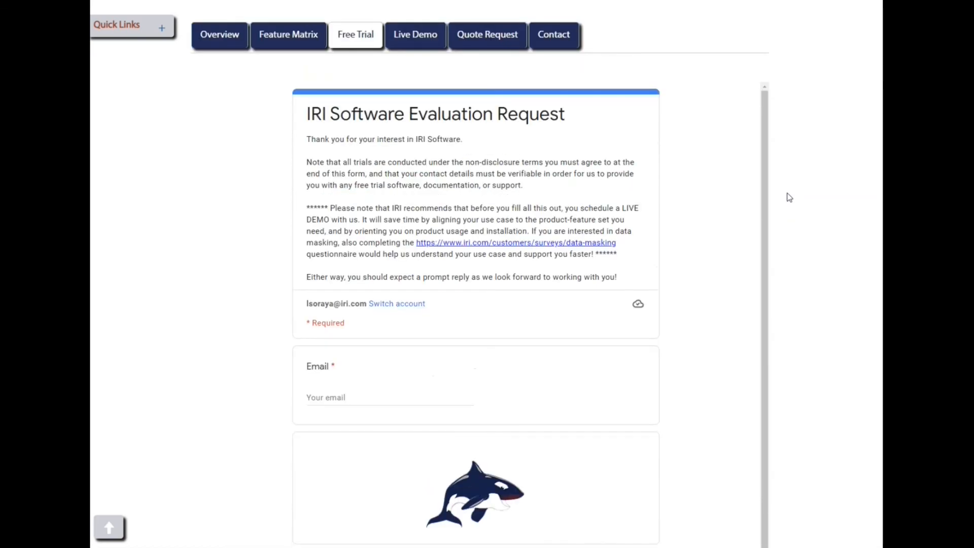